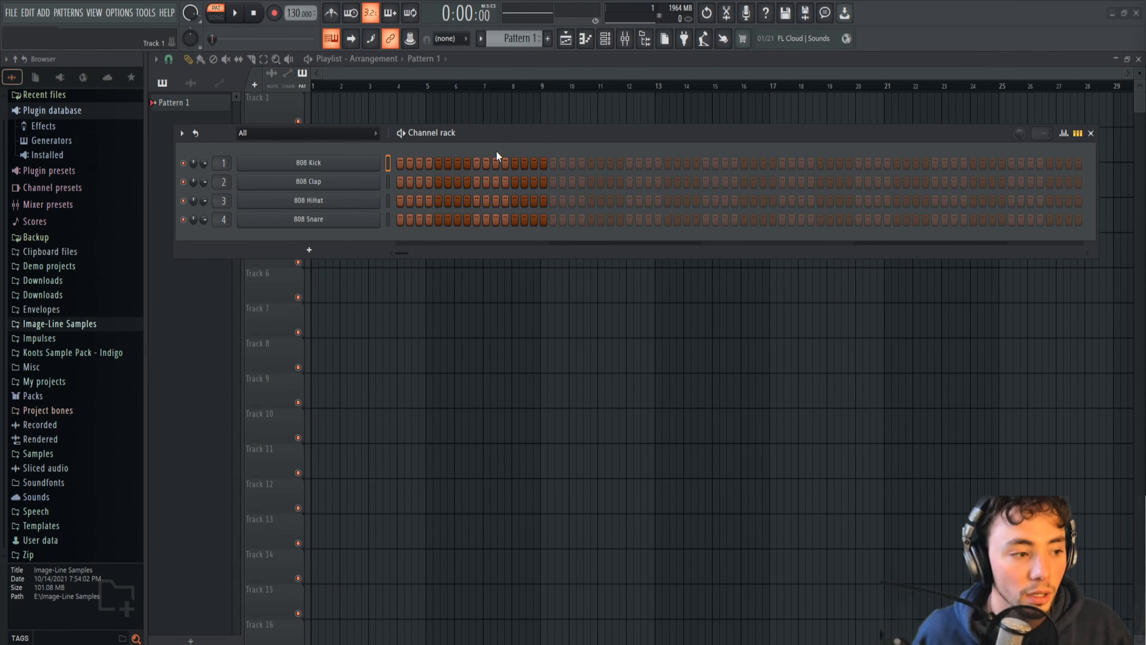
Step: Place 808 Kick hits on steps 1 and 9 and 808 Clap hits on steps 5 and 13 of Pattern 1, and play the pattern
{"action": "mouse_move", "coordinate": [584, 131]}
{"action": "left_mouse_down"}
{"action": "mouse_move", "coordinate": [581, 156]}
{"action": "mouse_move", "coordinate": [569, 128]}
{"action": "mouse_move", "coordinate": [585, 169]}
{"action": "mouse_move", "coordinate": [580, 149]}
{"action": "left_mouse_up"}
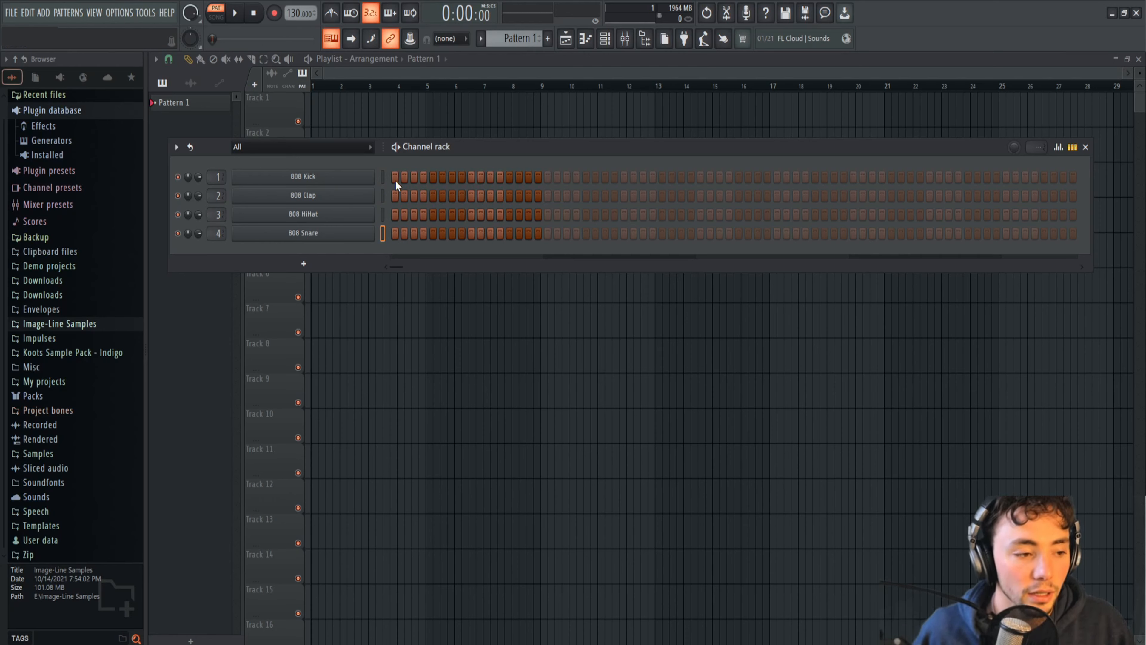
{"action": "left_click", "coordinate": [523, 40]}
{"action": "left_click", "coordinate": [534, 48]}
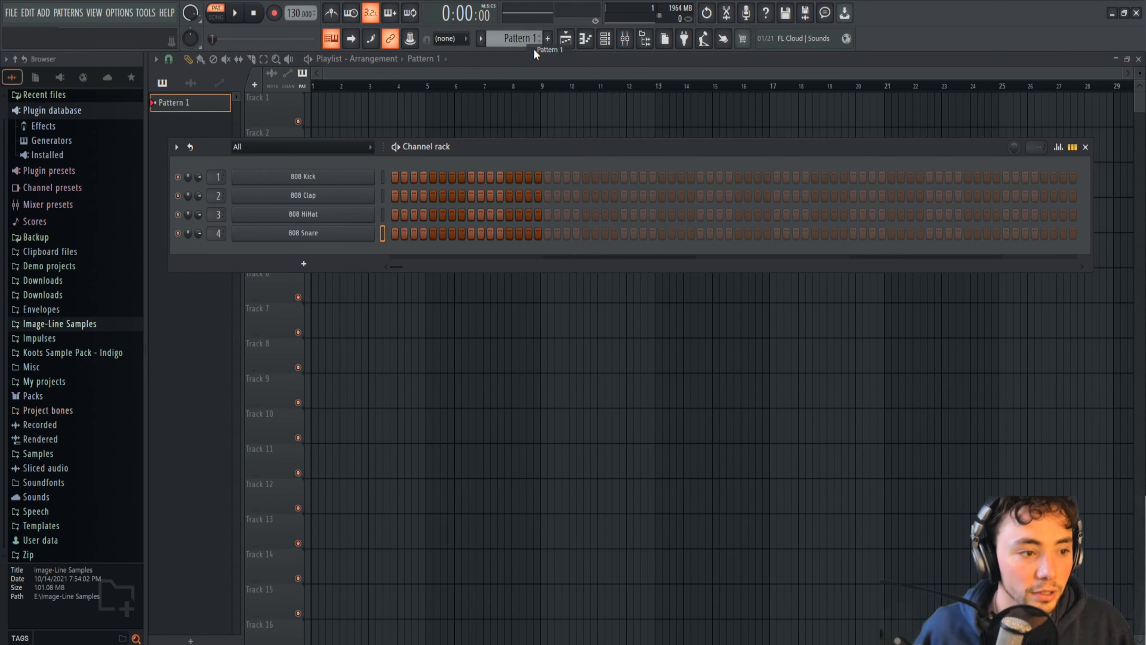
{"action": "left_click", "coordinate": [393, 180]}
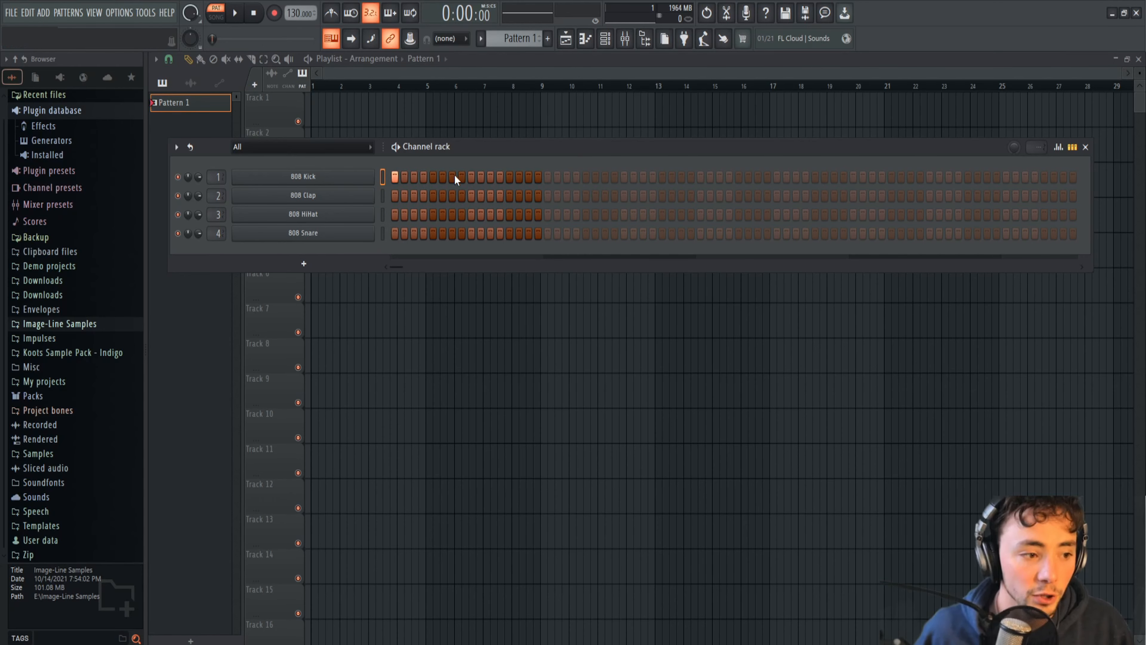
{"action": "left_click", "coordinate": [434, 195]}
{"action": "left_click", "coordinate": [471, 177]}
{"action": "left_click", "coordinate": [509, 195]}
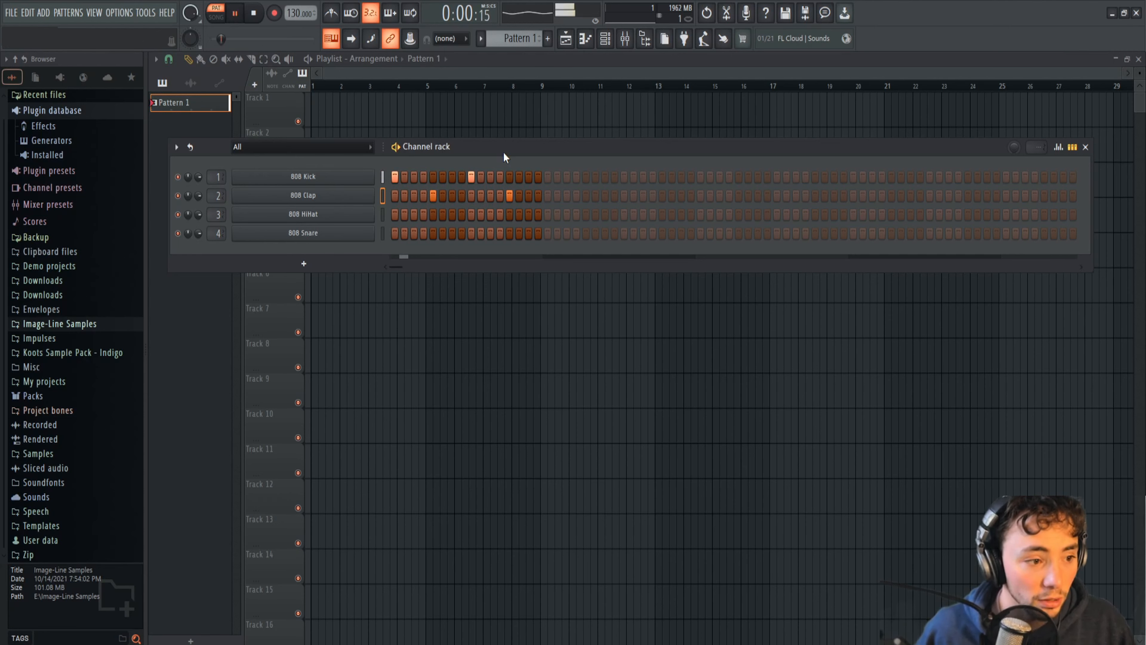
{"action": "left_click", "coordinate": [236, 15]}
{"action": "left_click", "coordinate": [237, 15]}
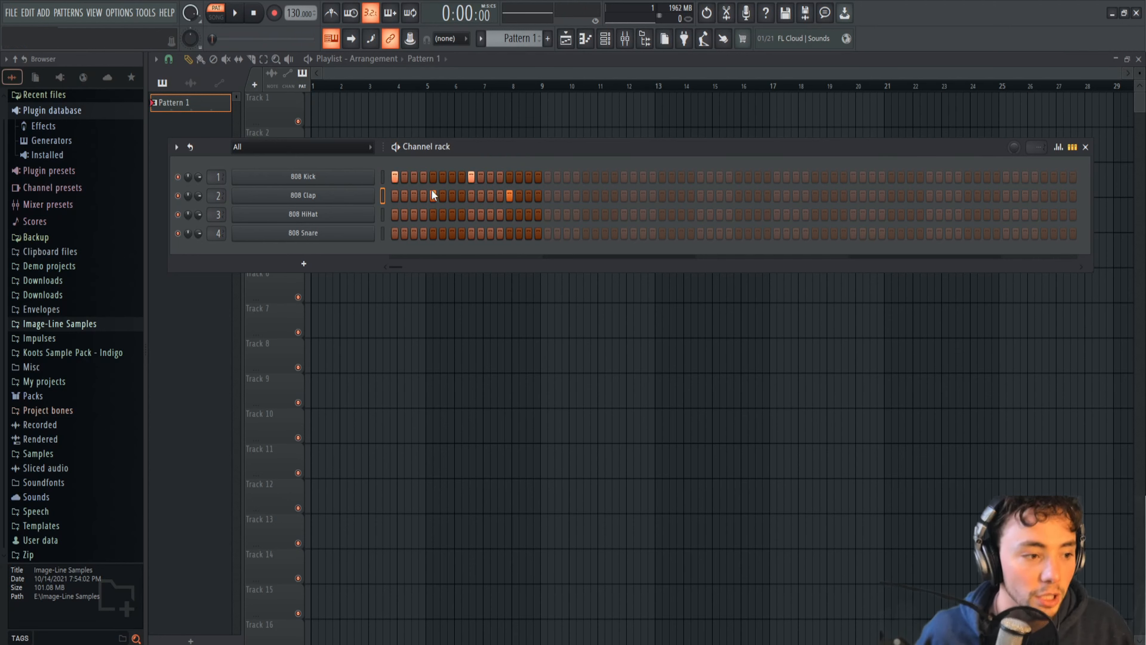
Step: Inspect the sampler settings and waveforms of the 808 Clap and 808 Kick channels
{"action": "left_click", "coordinate": [340, 196]}
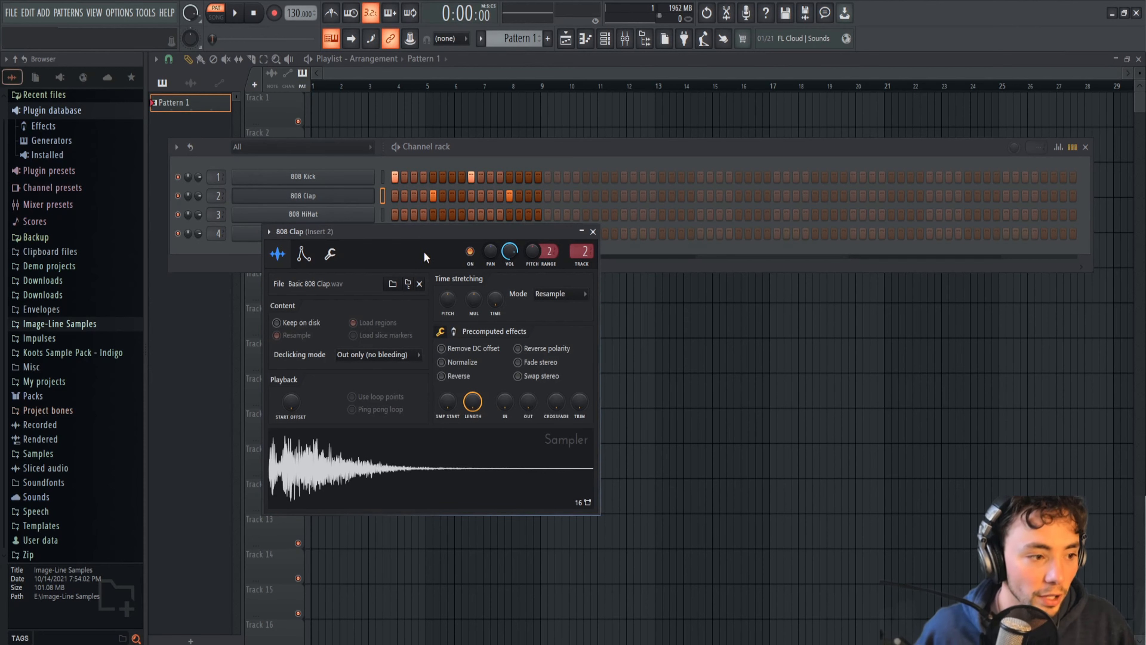
{"action": "left_click", "coordinate": [593, 231]}
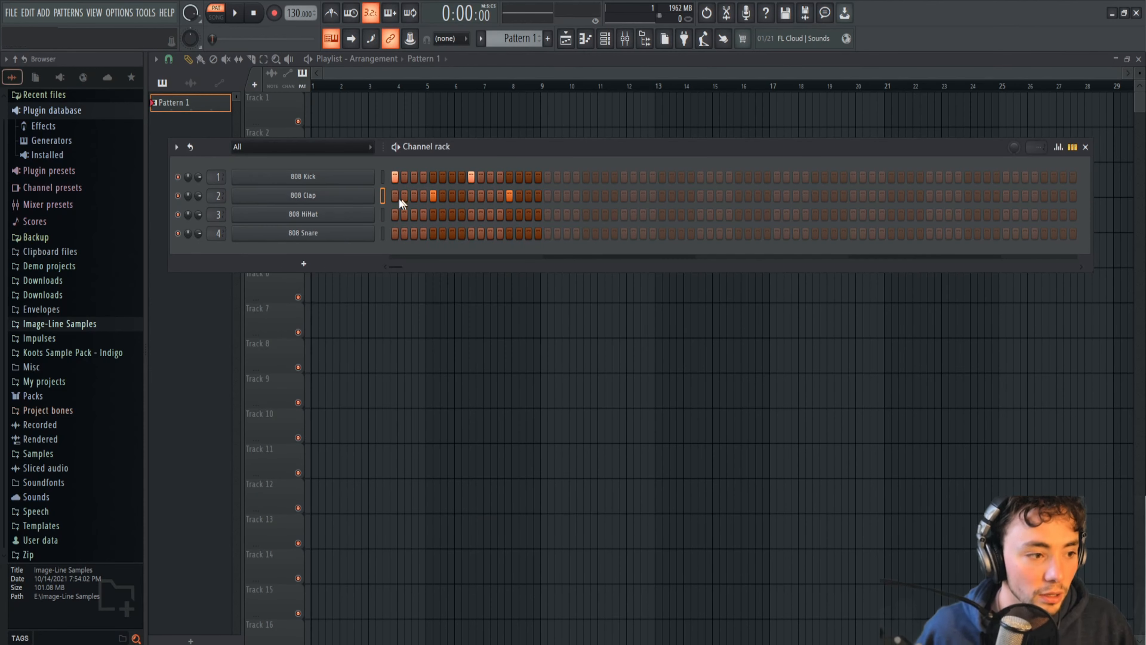
{"action": "left_click", "coordinate": [328, 178]}
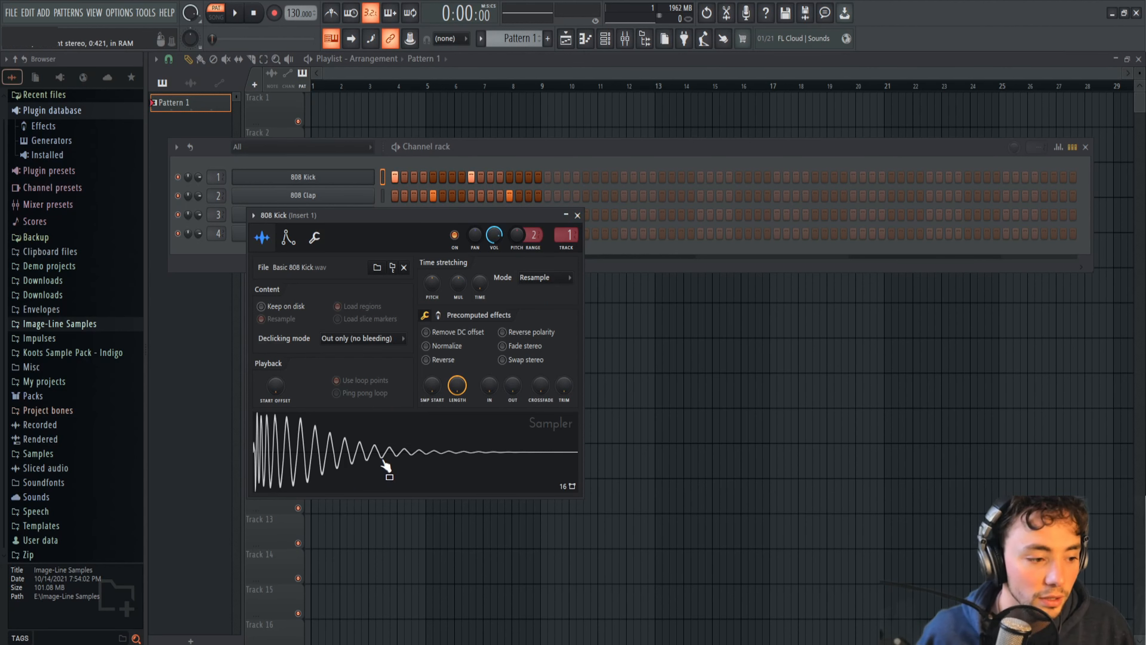
{"action": "key", "text": "Escape"}
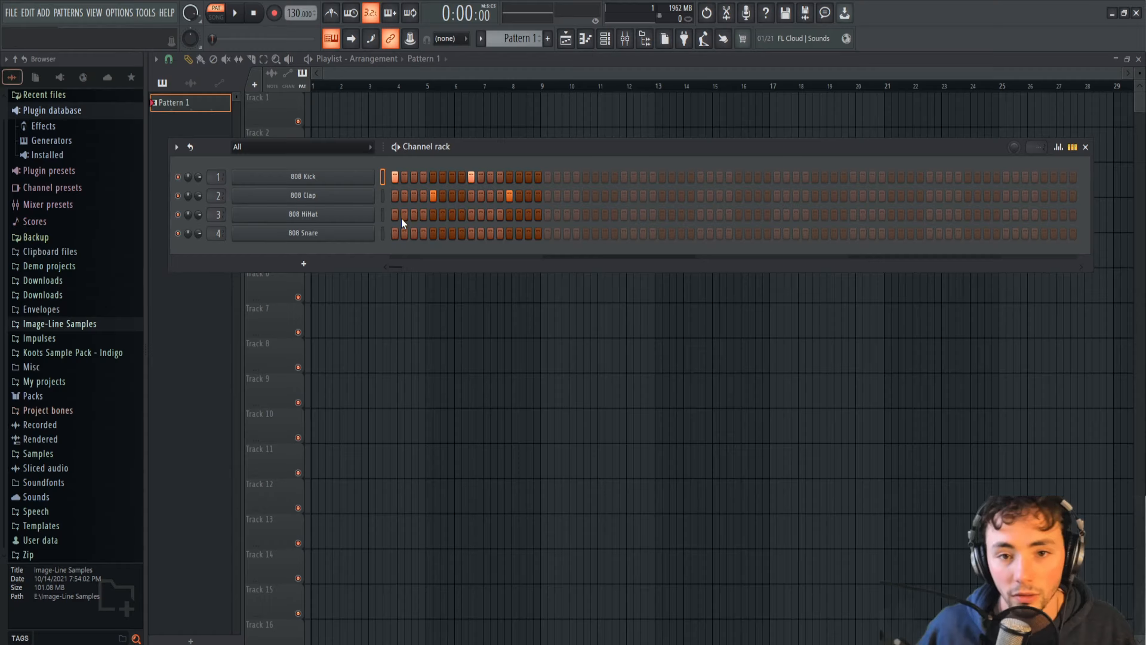
Step: Place 808 HiHat hits on every second step from step 1 to step 15 and play the pattern
{"action": "left_click", "coordinate": [383, 215]}
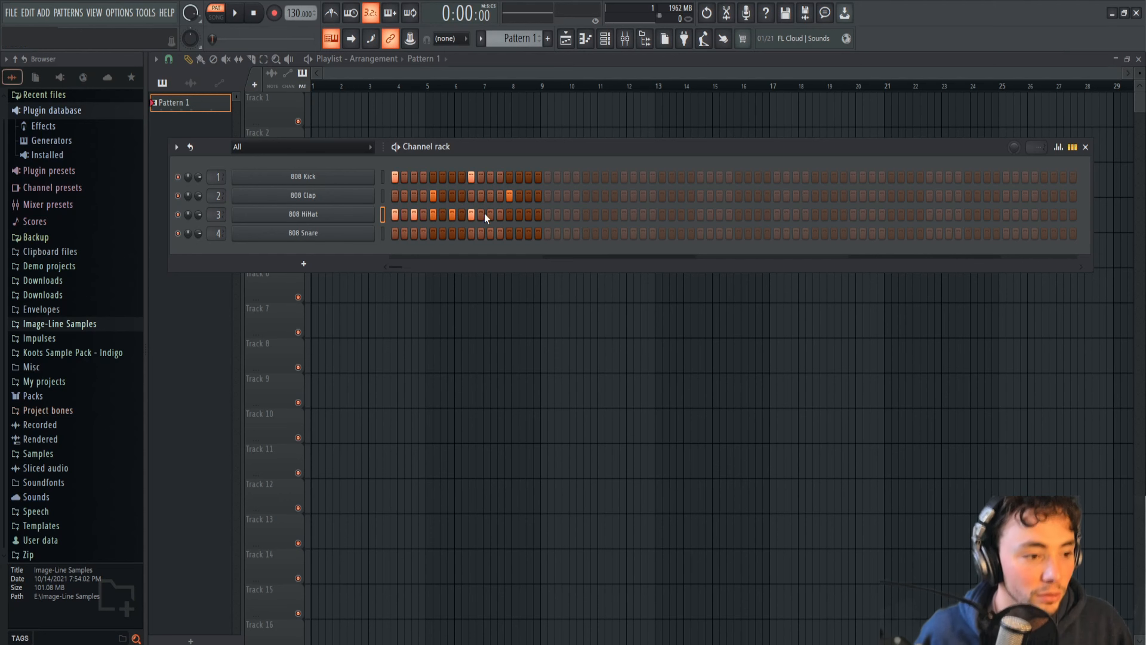
{"action": "left_click", "coordinate": [509, 214]}
{"action": "left_click", "coordinate": [530, 216]}
{"action": "key", "text": "space"}
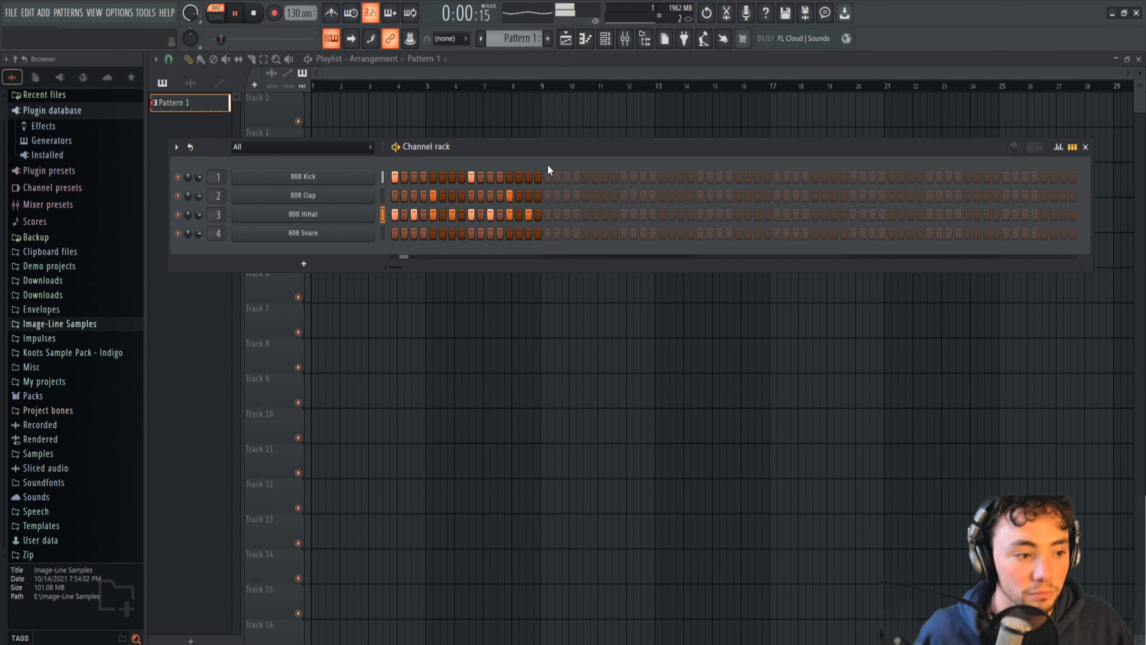
{"action": "key", "text": "space"}
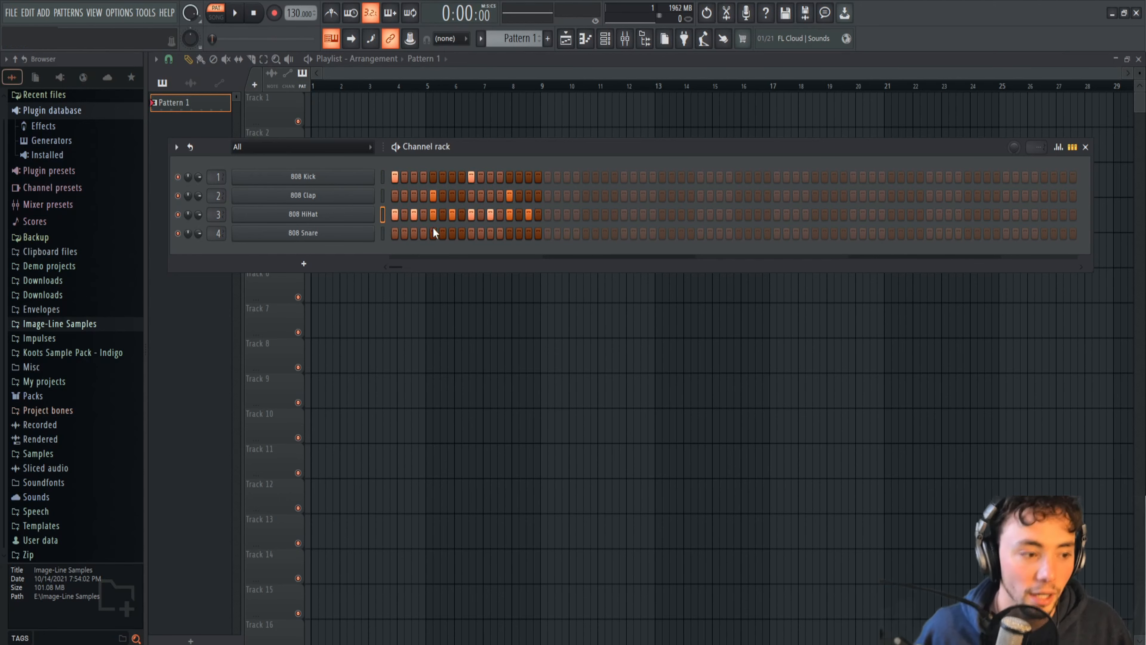
Step: Place 808 Snare hits on steps 5 and 15 of the pattern
{"action": "left_click", "coordinate": [434, 234]}
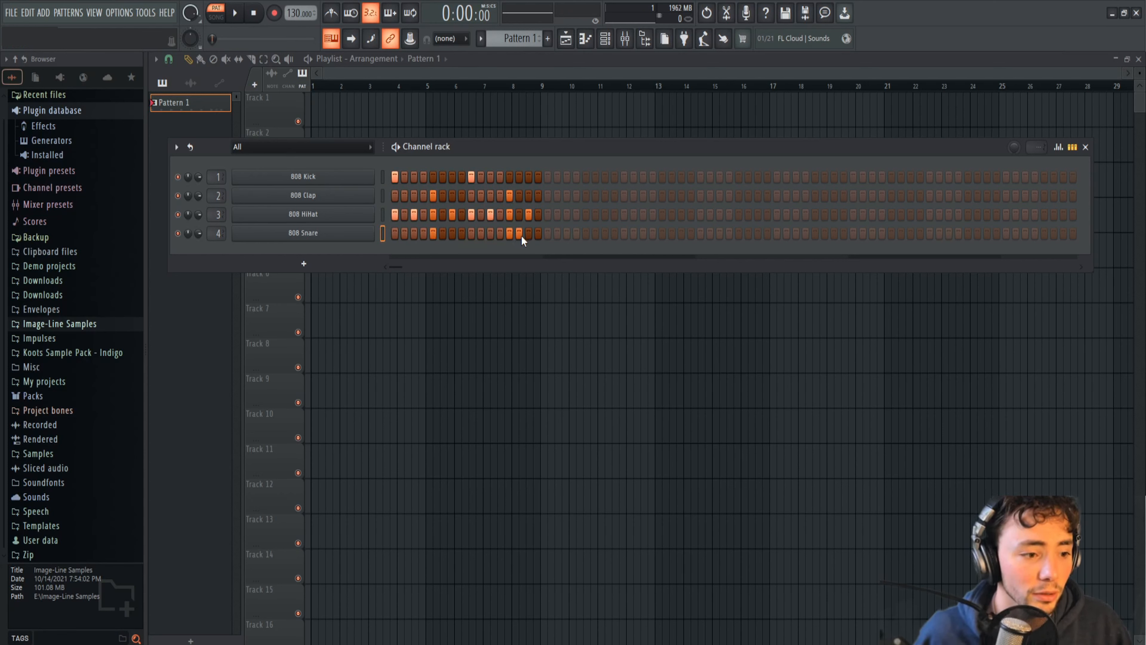
{"action": "left_click", "coordinate": [508, 234]}
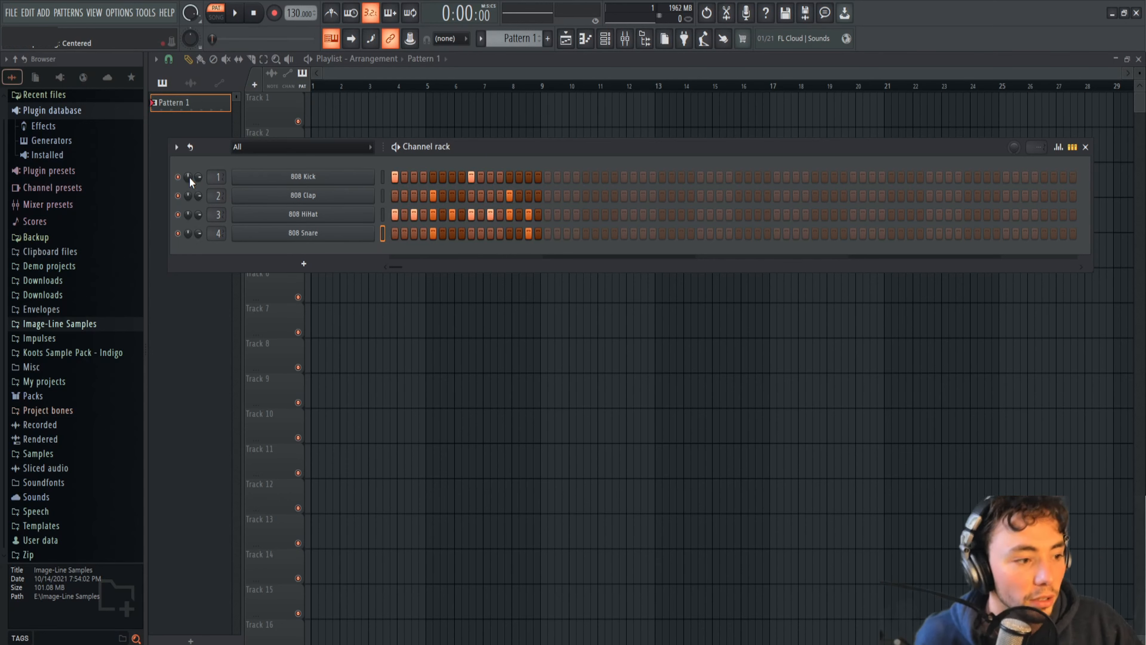
Step: Mute the 808 Clap, 808 HiHat and 808 Snare channels and try panning the 808 Kick about 70% left
{"action": "left_click", "coordinate": [383, 177]}
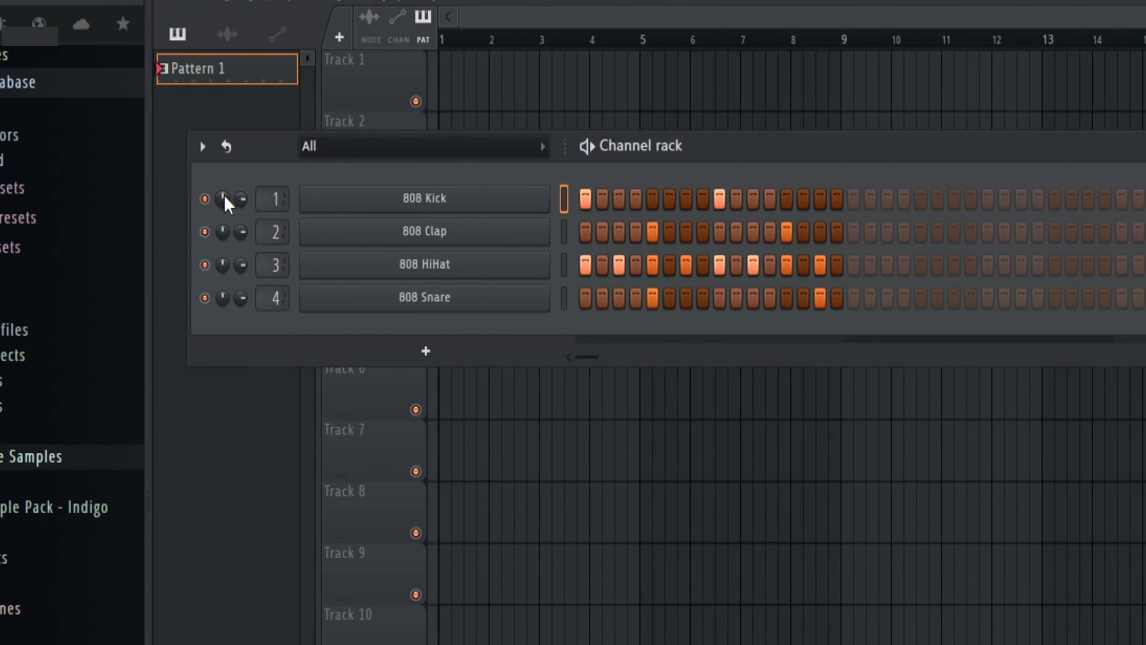
{"action": "left_click_drag", "start_coordinate": [204, 231], "coordinate": [204, 297]}
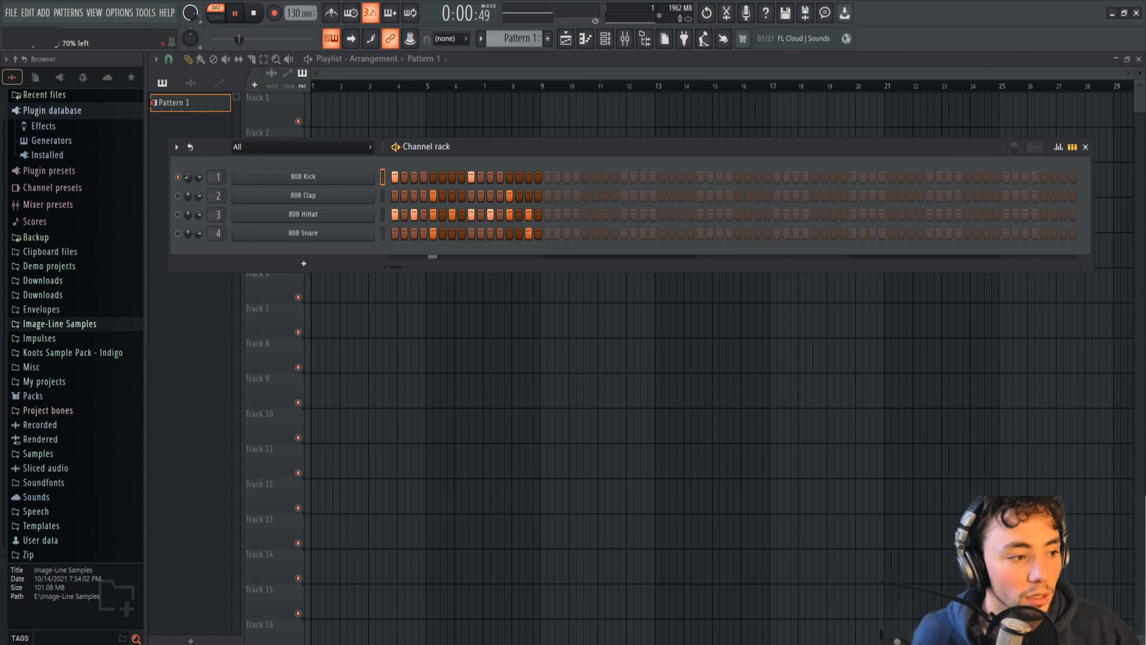
{"action": "left_click_drag", "start_coordinate": [188, 176], "coordinate": [188, 172]}
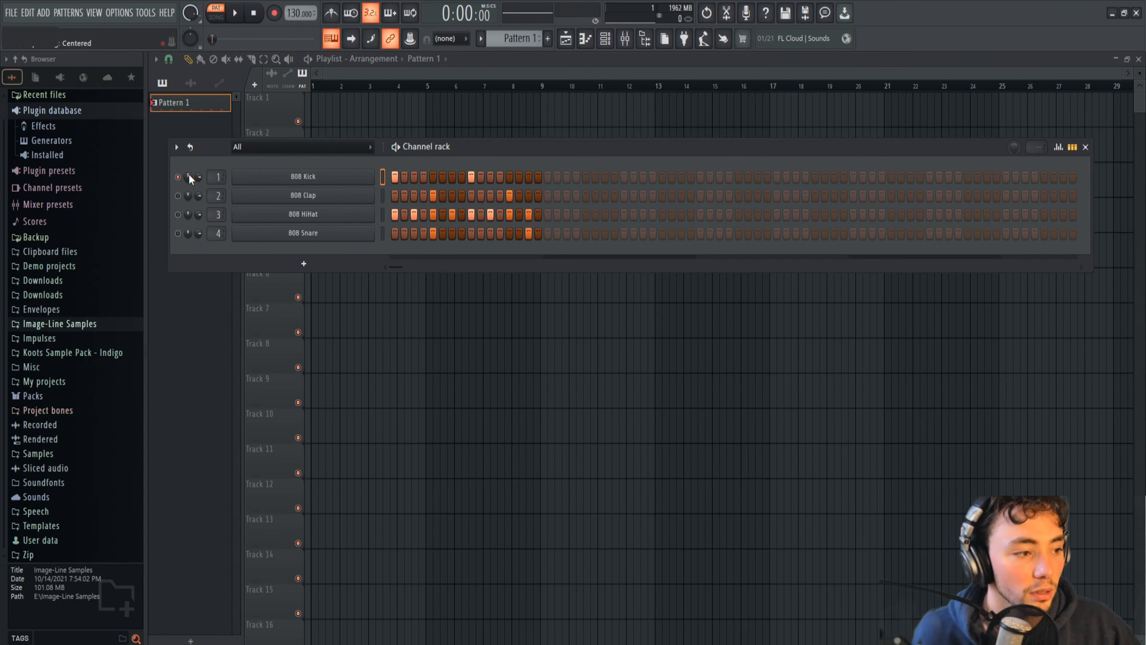
Step: Try the volume controls of the 808 Clap and 808 HiHat channels, and unmute all four channels
{"action": "left_click", "coordinate": [177, 177]}
{"action": "left_click", "coordinate": [178, 196]}
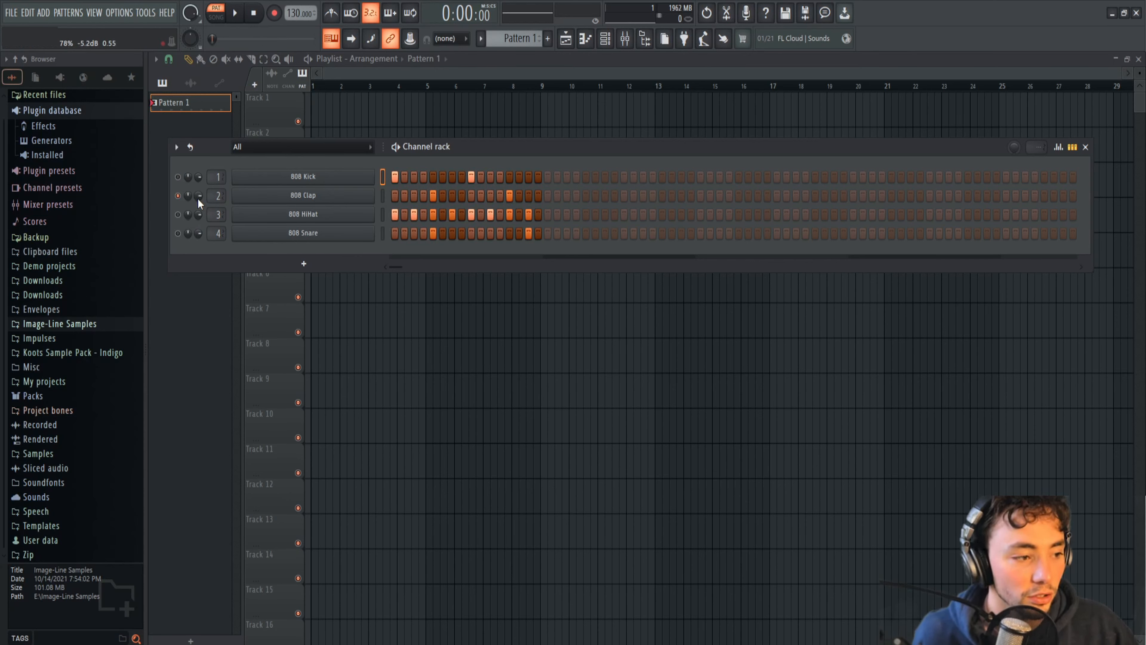
{"action": "left_click_drag", "start_coordinate": [198, 195], "coordinate": [188, 204]}
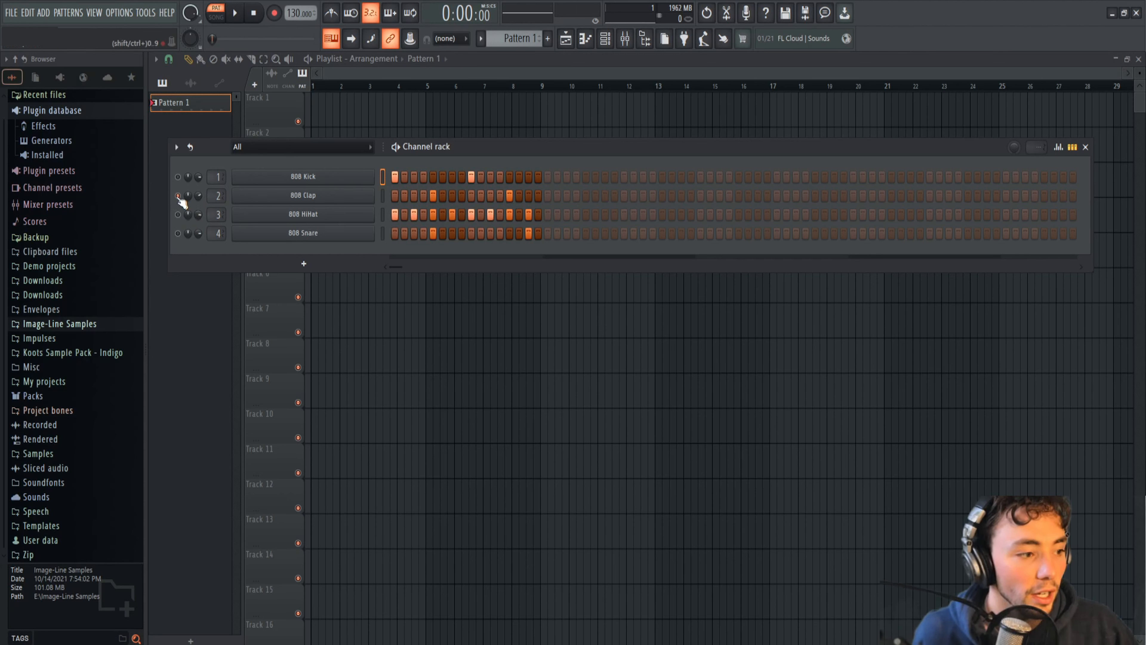
{"action": "left_click", "coordinate": [178, 215]}
{"action": "left_click", "coordinate": [178, 233]}
{"action": "left_click_drag", "start_coordinate": [198, 215], "coordinate": [198, 223]}
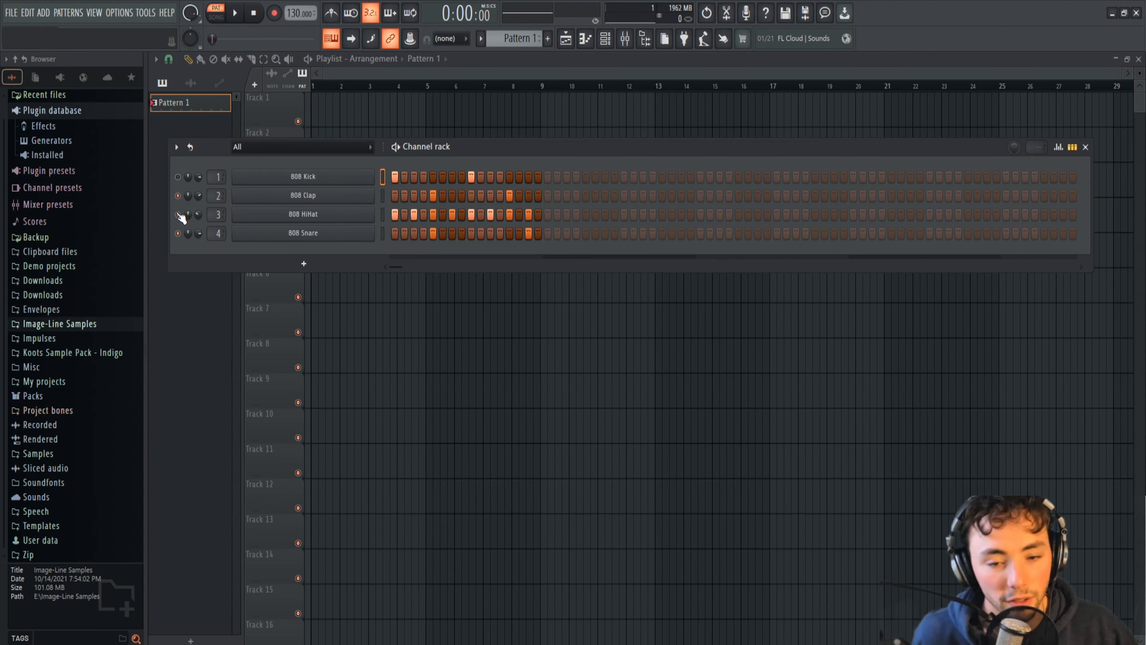
{"action": "left_click", "coordinate": [178, 177]}
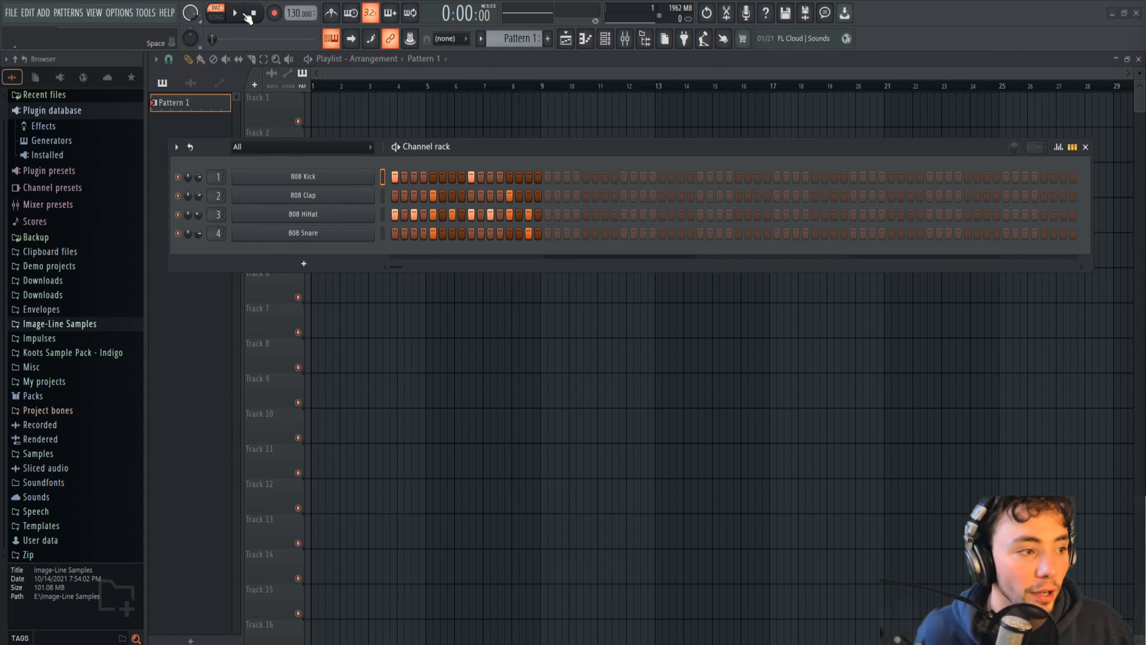
Step: Play the drum pattern and set the project tempo to 90 BPM
{"action": "left_click", "coordinate": [244, 14]}
{"action": "left_click", "coordinate": [258, 16]}
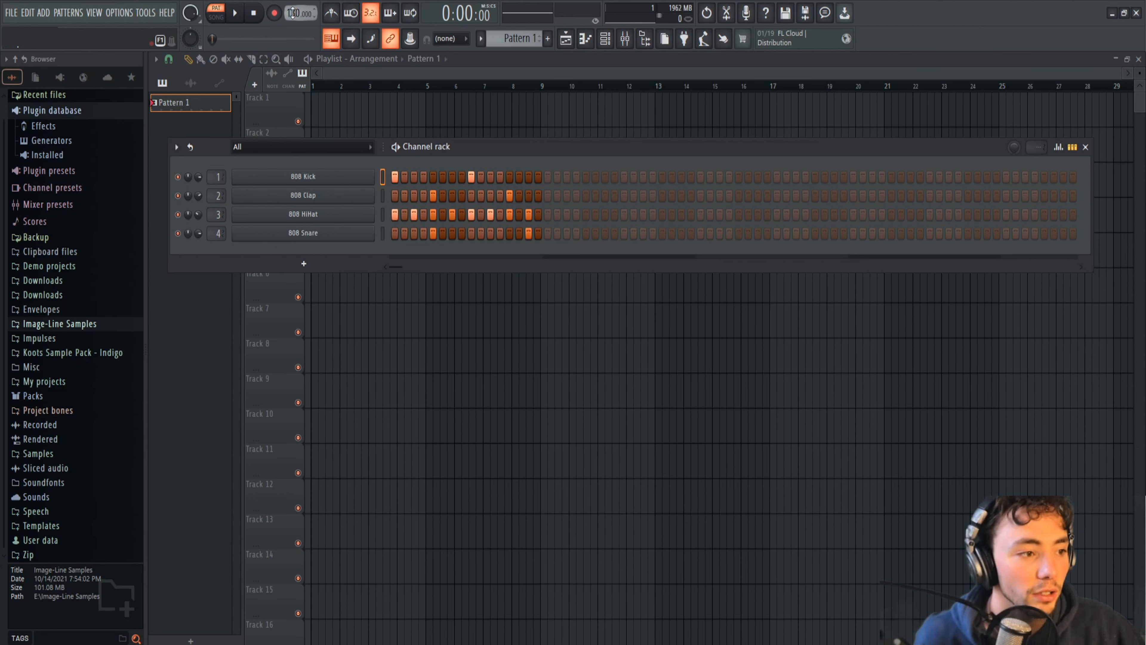
{"action": "mouse_move", "coordinate": [293, 12]}
{"action": "left_mouse_down"}
{"action": "mouse_move", "coordinate": [293, 28]}
{"action": "mouse_move", "coordinate": [293, 13]}
{"action": "left_mouse_up"}
{"action": "key", "text": "space"}
{"action": "key", "text": "space"}
{"action": "right_click", "coordinate": [294, 13]}
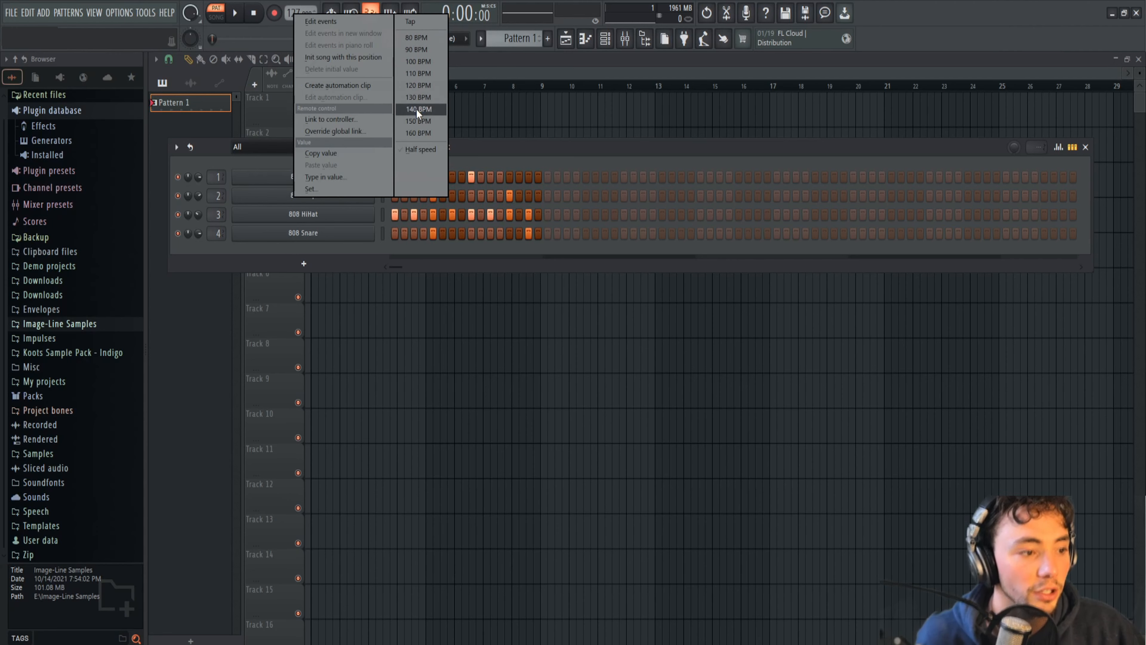
{"action": "left_click", "coordinate": [408, 49]}
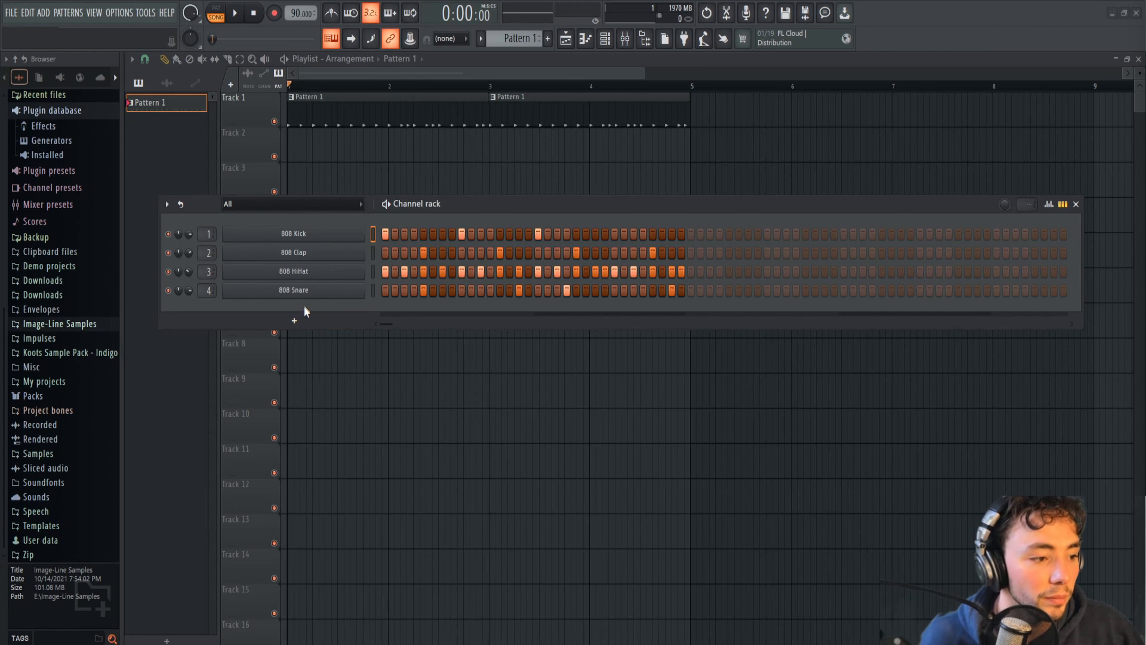
Step: Add an FL Keys instrument channel to the channel rack and close its plugin window
{"action": "left_click", "coordinate": [307, 324]}
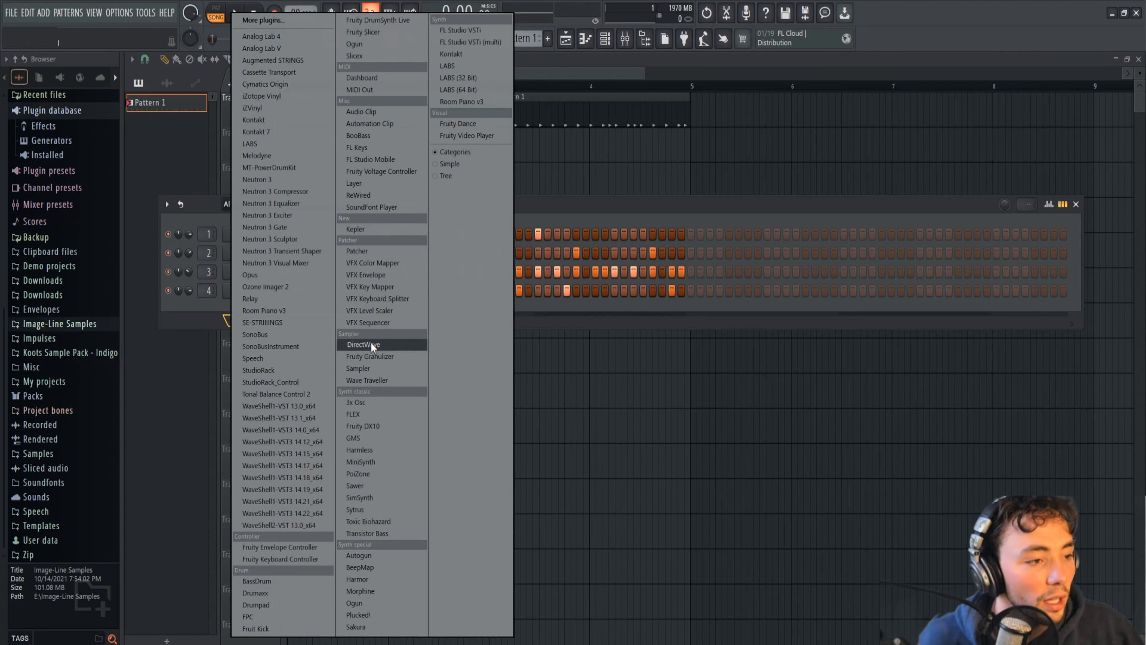
{"action": "left_click", "coordinate": [384, 151]}
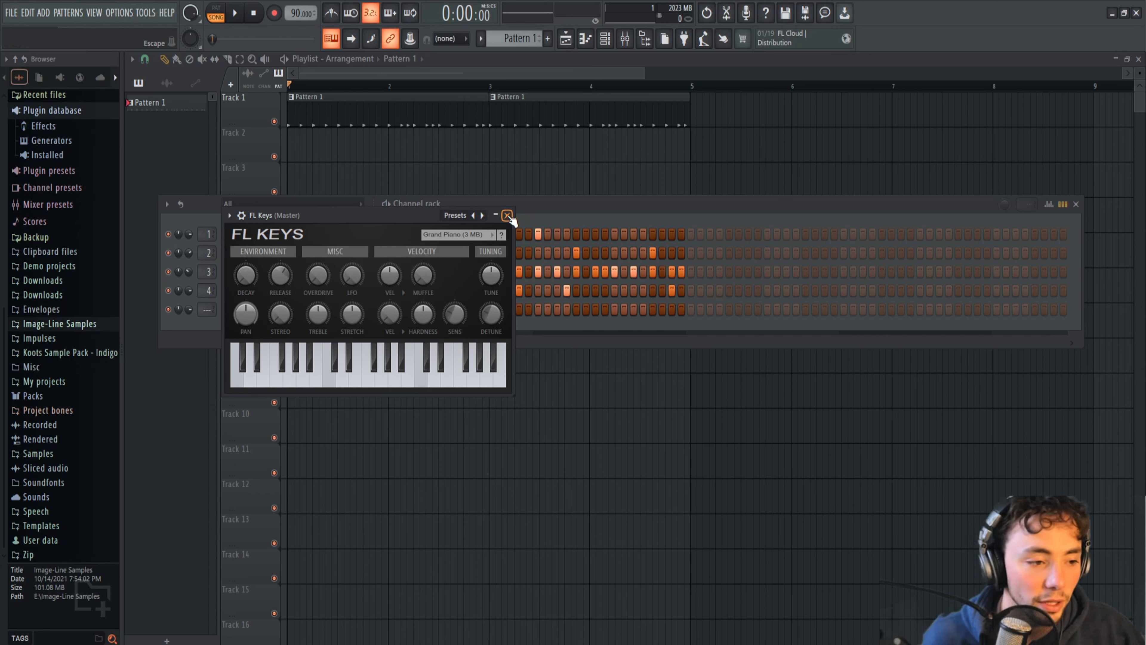
{"action": "left_click", "coordinate": [507, 216]}
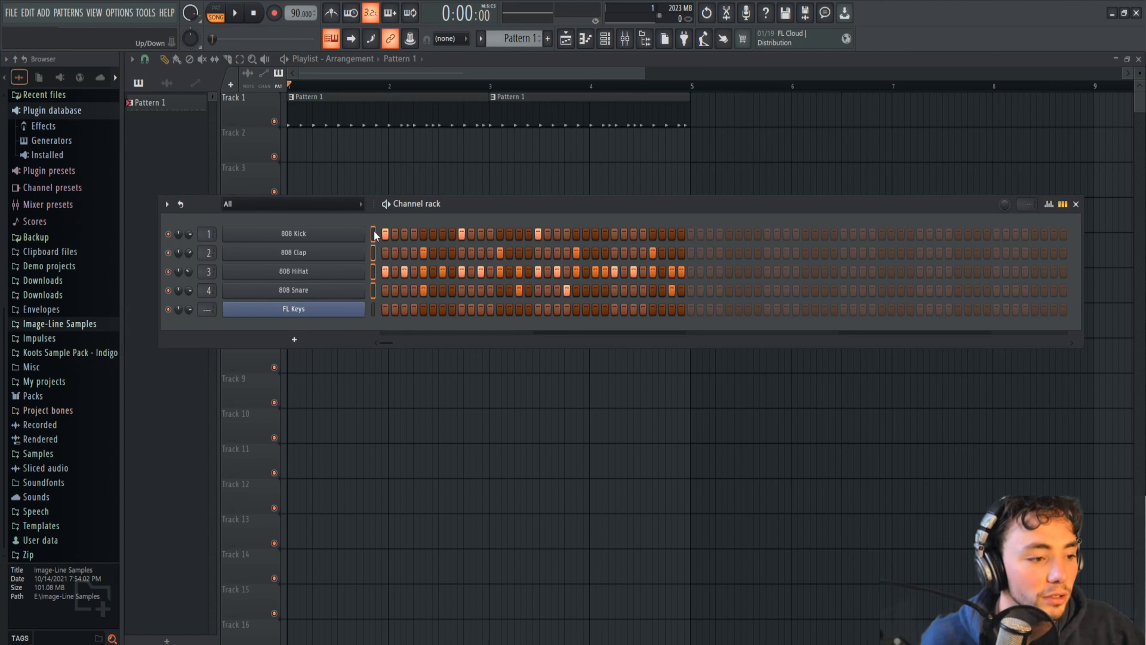
Step: Select only the FL Keys channel and open it in the piano roll
{"action": "left_click", "coordinate": [373, 309]}
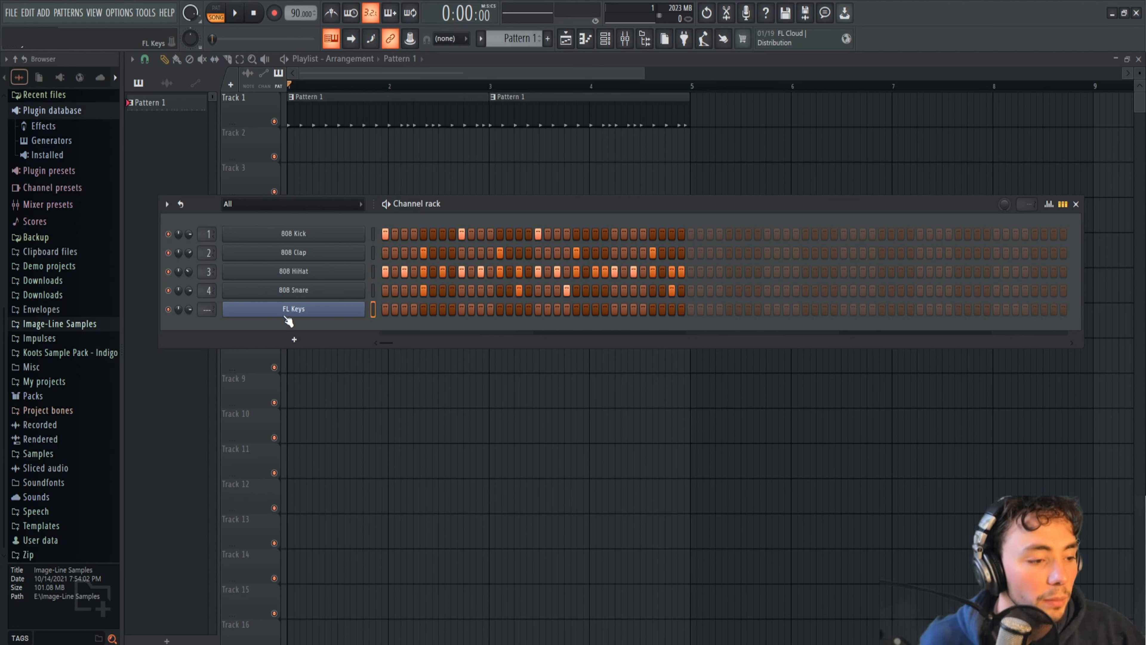
{"action": "left_click_drag", "start_coordinate": [459, 311], "coordinate": [376, 314]}
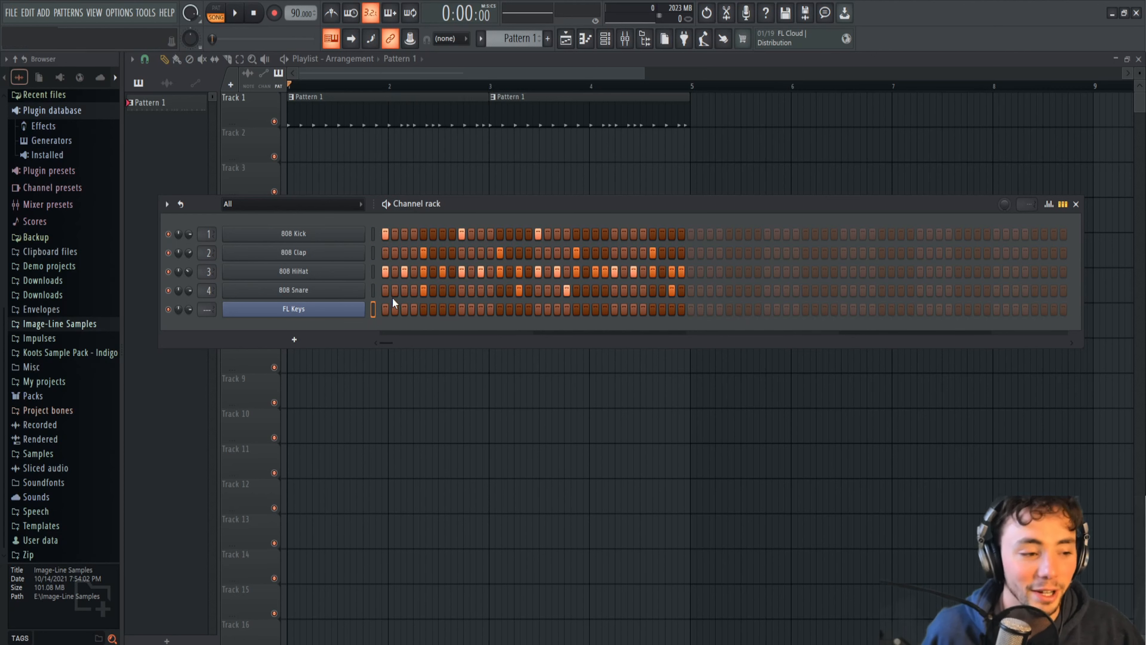
{"action": "right_click", "coordinate": [331, 315]}
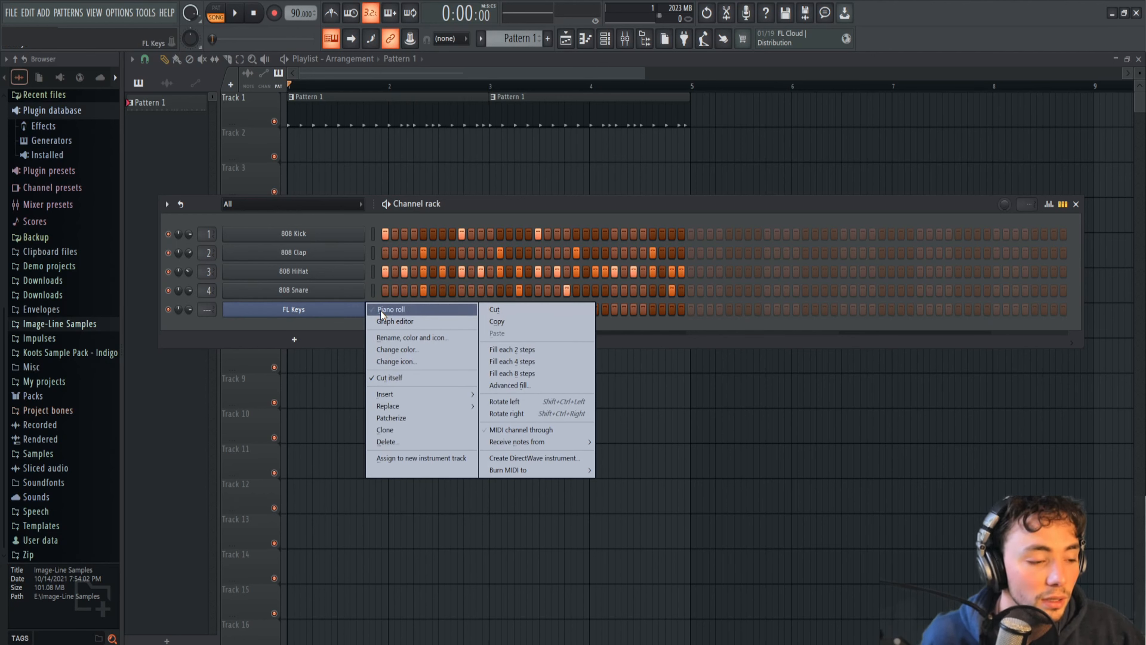
{"action": "left_click", "coordinate": [314, 312]}
{"action": "right_click", "coordinate": [311, 311]}
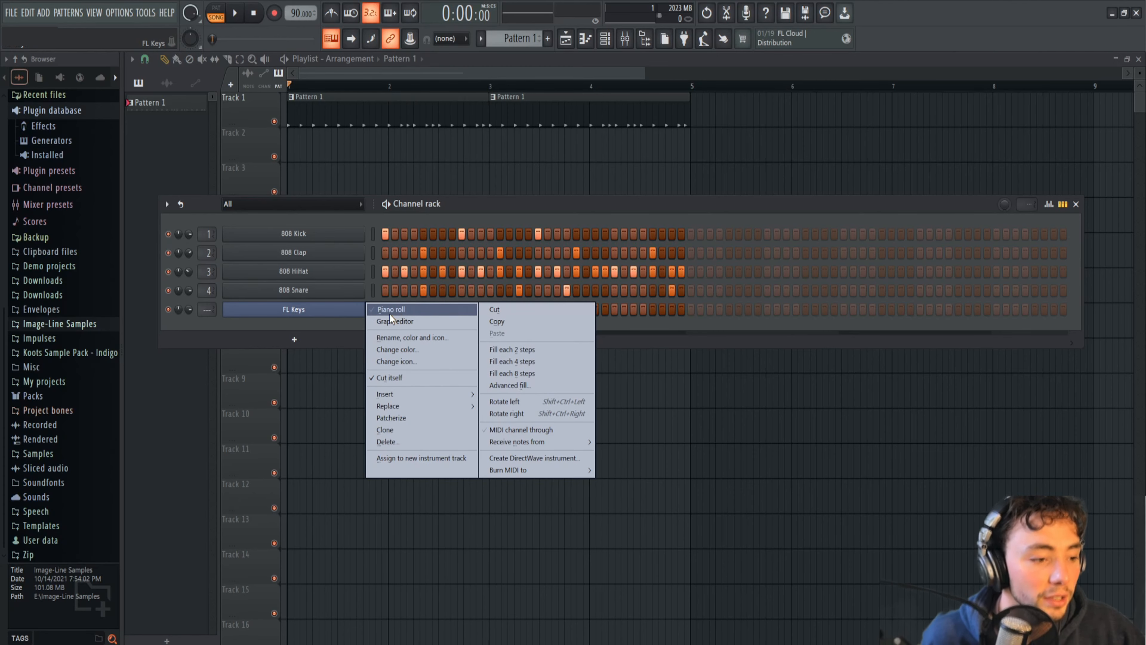
{"action": "left_click", "coordinate": [409, 313]}
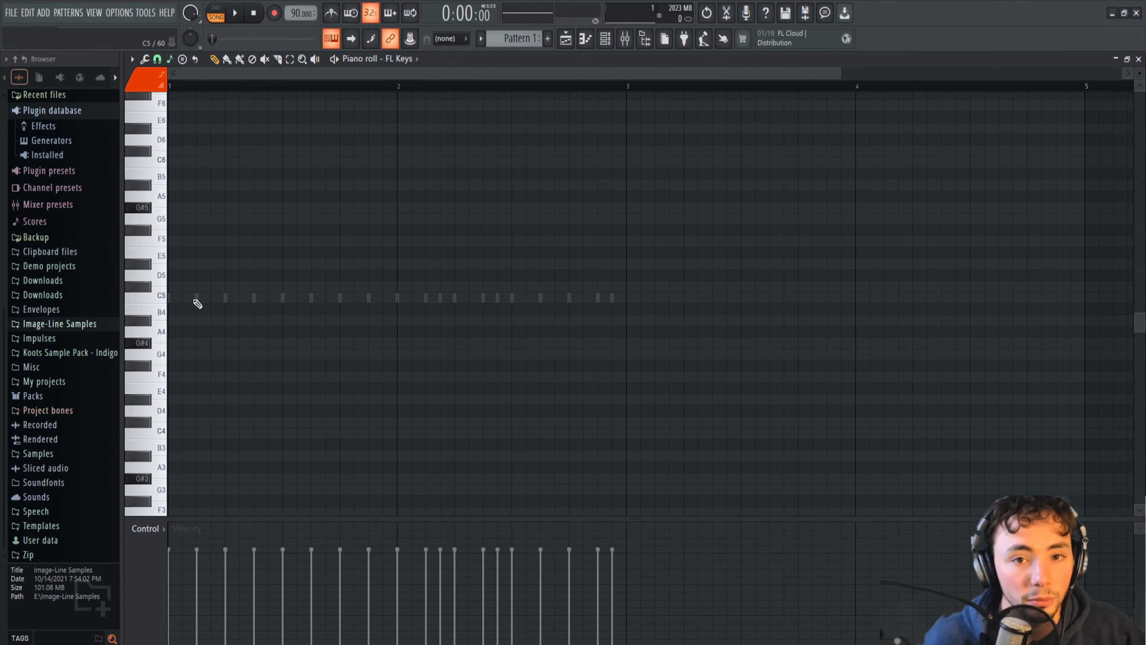
Step: Place a C5 note at the start of bar 1 and remove the stray note just above it
{"action": "left_click", "coordinate": [178, 300]}
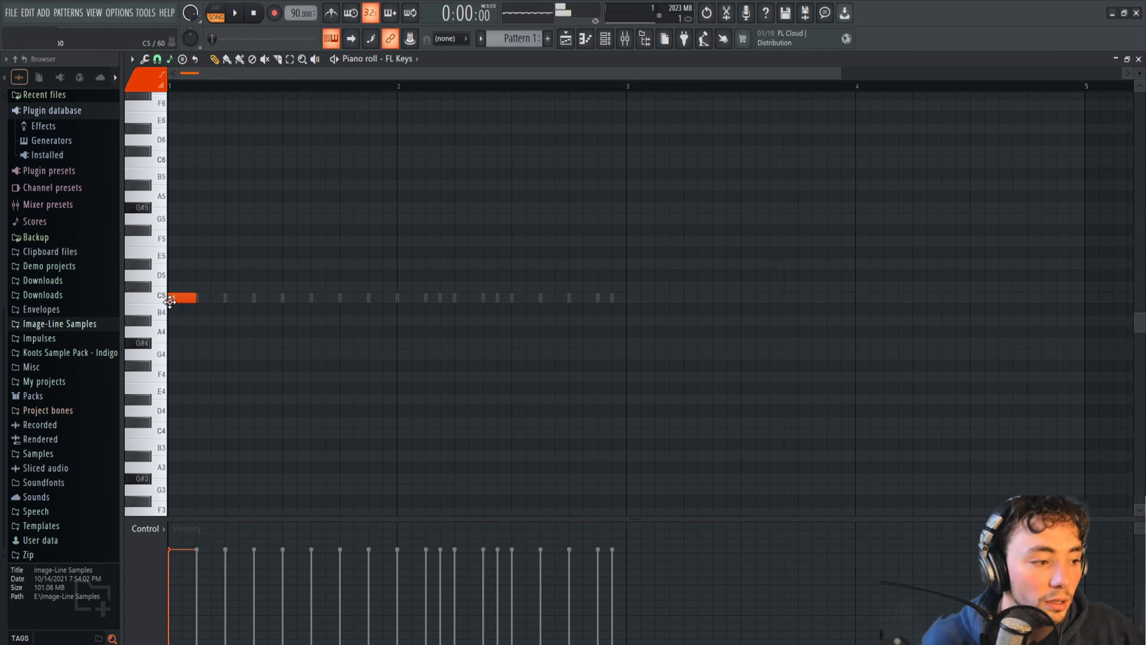
{"action": "left_click", "coordinate": [175, 285]}
{"action": "right_click", "coordinate": [175, 285]}
Step: Turn off Snap to scale and stack D5 and F5 notes above the C5 note at the start of bar 1
{"action": "left_click", "coordinate": [175, 63]}
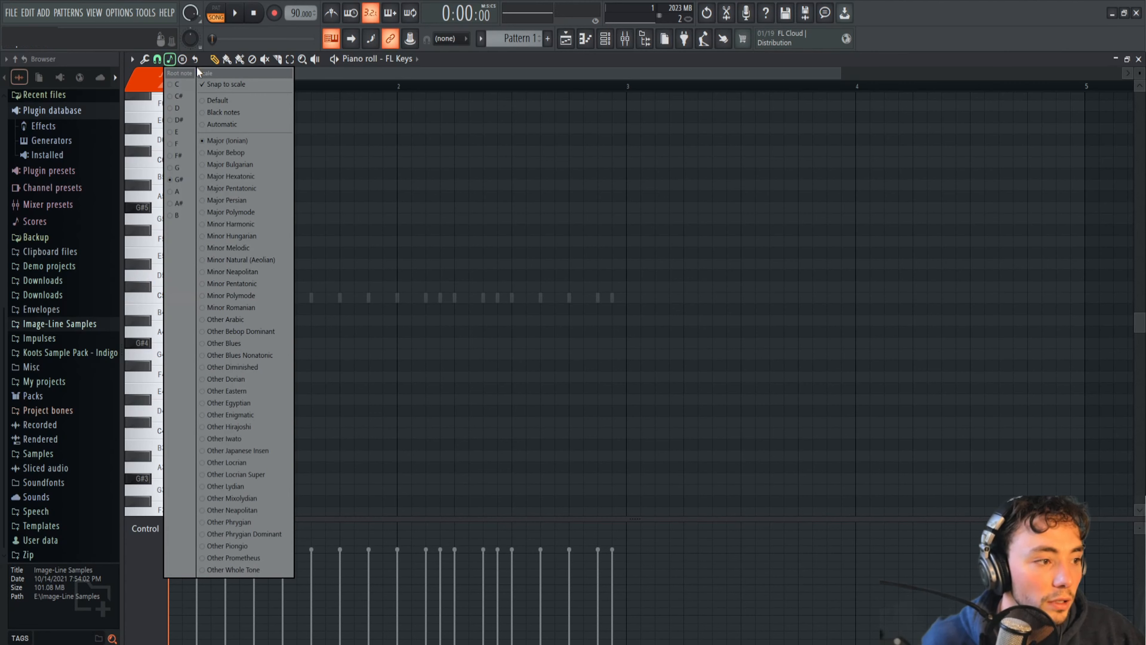
{"action": "left_click", "coordinate": [218, 84]}
{"action": "left_click", "coordinate": [189, 274]}
{"action": "left_click", "coordinate": [190, 245]}
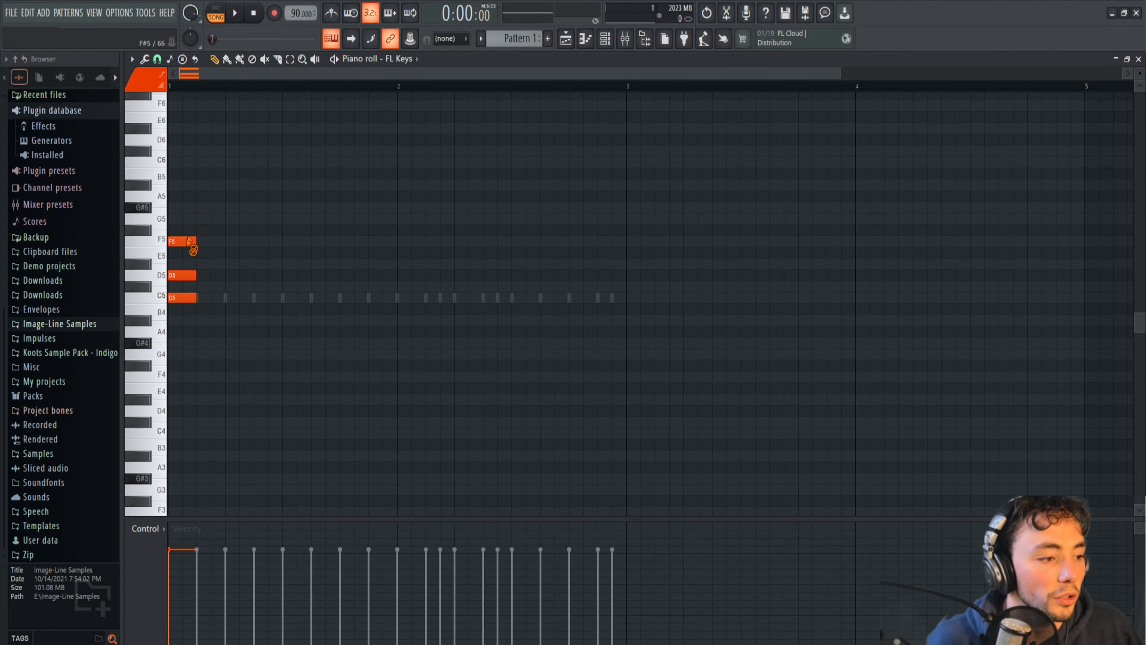
Step: Remove the F5 and D5 notes stacked above the C5 note at the start of bar 1
{"action": "right_click", "coordinate": [191, 245]}
{"action": "right_click", "coordinate": [193, 274]}
{"action": "key", "text": "space"}
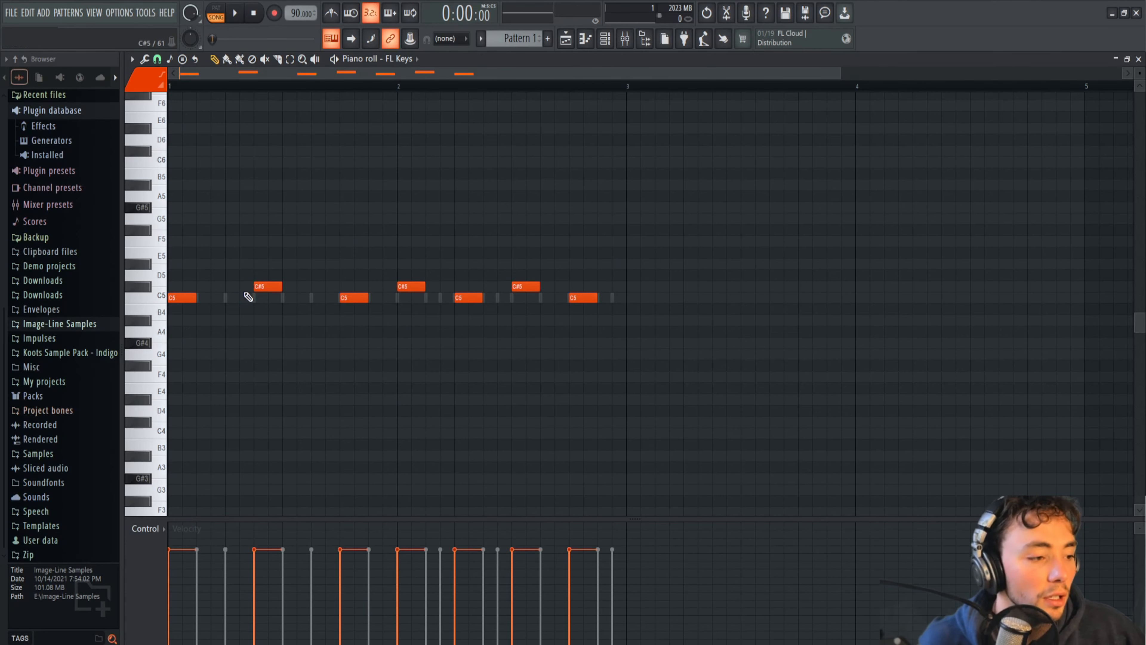
Step: Clear every C5 and C#5 note from bars 1 and 2, including a trial G#4 note, to empty the piano roll
{"action": "left_click", "coordinate": [179, 344]}
{"action": "right_click", "coordinate": [188, 298]}
{"action": "right_click", "coordinate": [187, 343]}
{"action": "right_click", "coordinate": [262, 287]}
{"action": "right_click", "coordinate": [347, 298]}
{"action": "right_click", "coordinate": [409, 287]}
{"action": "right_click", "coordinate": [468, 298]}
{"action": "right_click", "coordinate": [519, 287]}
{"action": "right_click", "coordinate": [582, 298]}
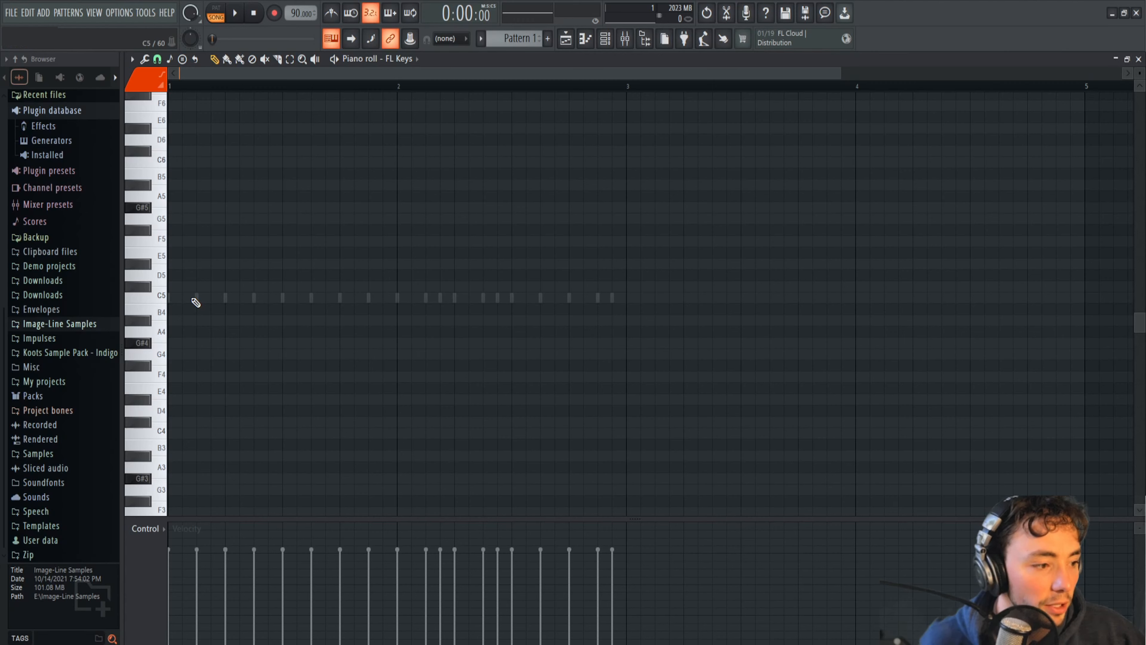
Step: Build a chord of long C5, G#4 and F4 notes starting at bar 1
{"action": "left_click", "coordinate": [195, 300]}
{"action": "left_click_drag", "start_coordinate": [228, 298], "coordinate": [282, 297]}
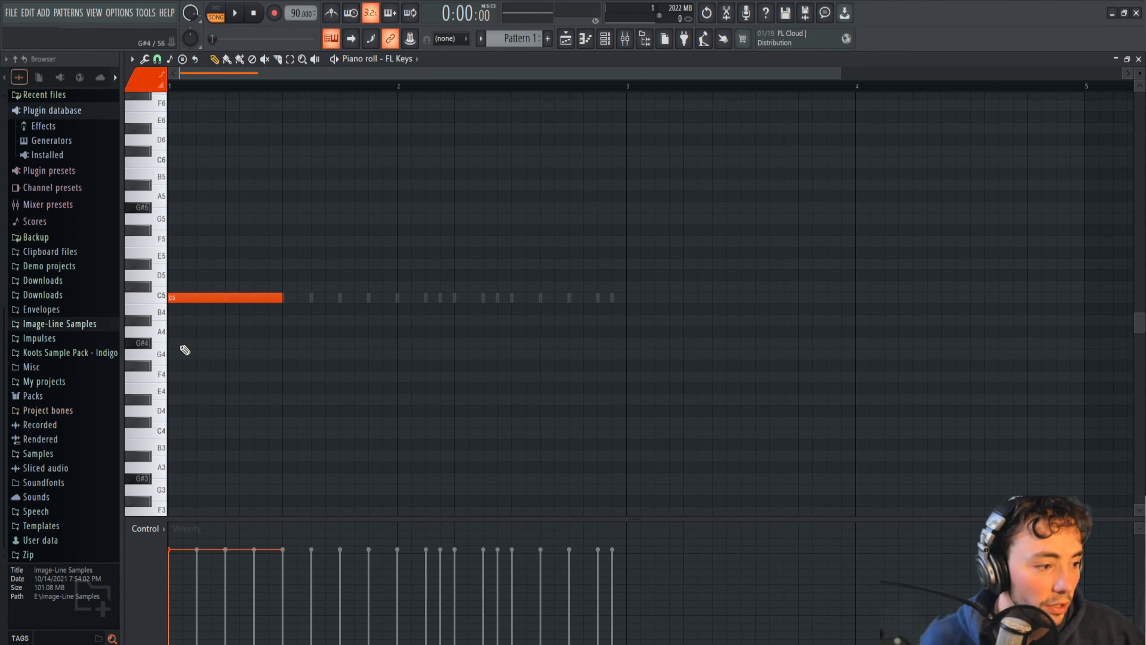
{"action": "left_click", "coordinate": [196, 344]}
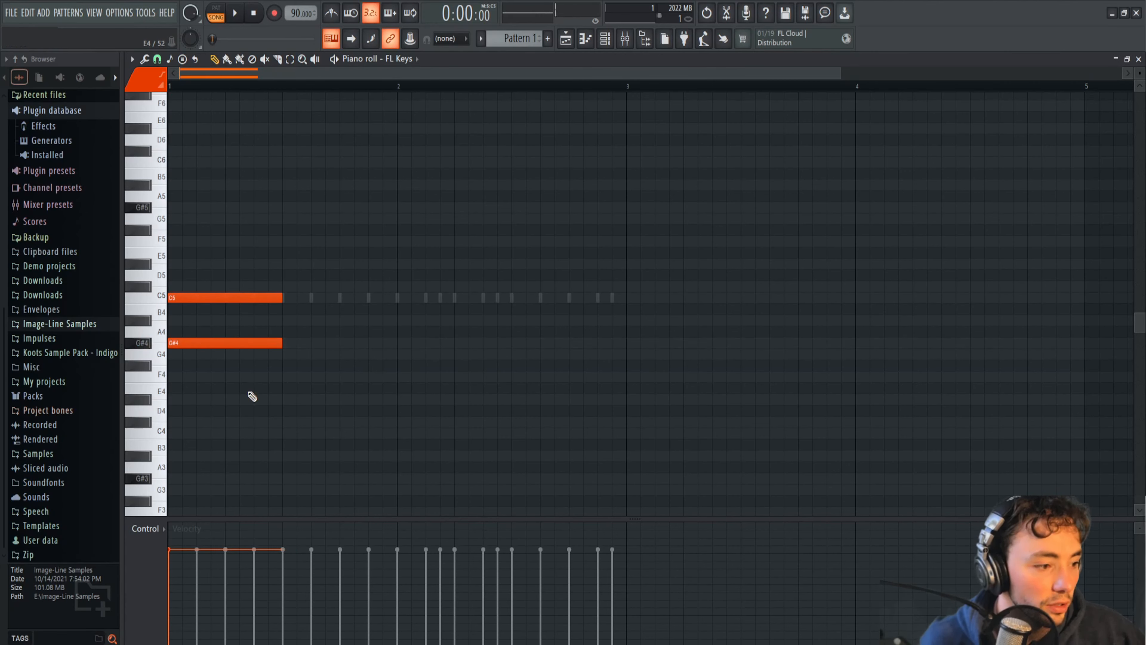
{"action": "left_click", "coordinate": [189, 365]}
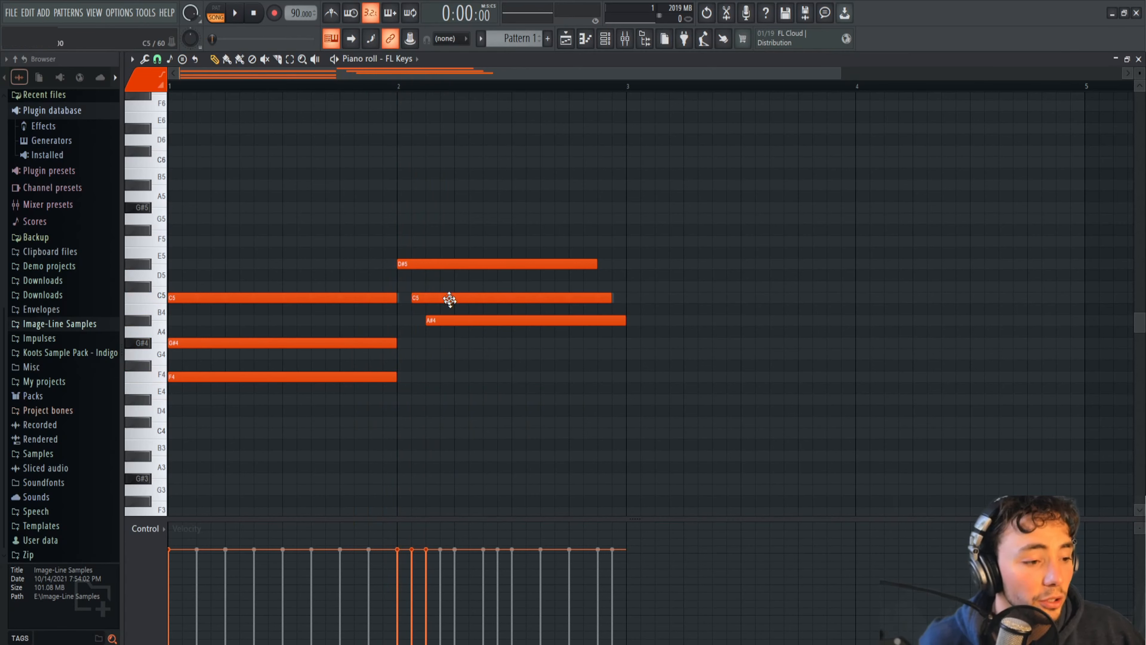
Step: Add a C6 note spanning bar 2 and an A#5 note spanning bar 1 above the chords
{"action": "left_click", "coordinate": [400, 149]}
{"action": "right_click", "coordinate": [403, 149]}
{"action": "scroll", "coordinate": [410, 189], "scroll_direction": "up", "scroll_amount": 1}
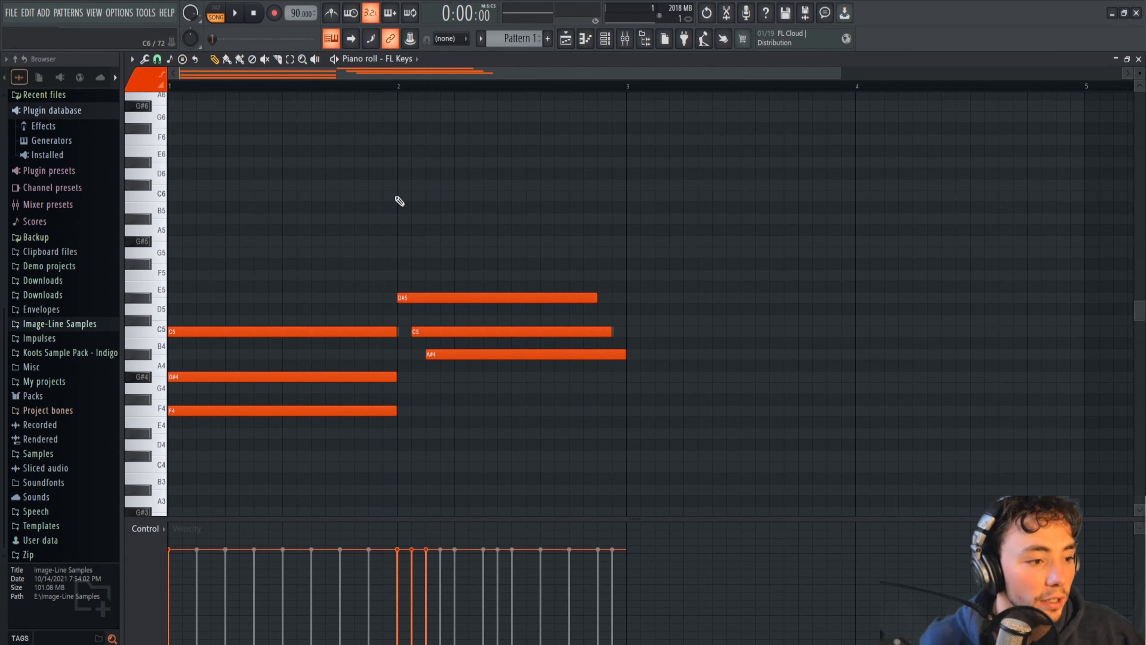
{"action": "left_click", "coordinate": [398, 186]}
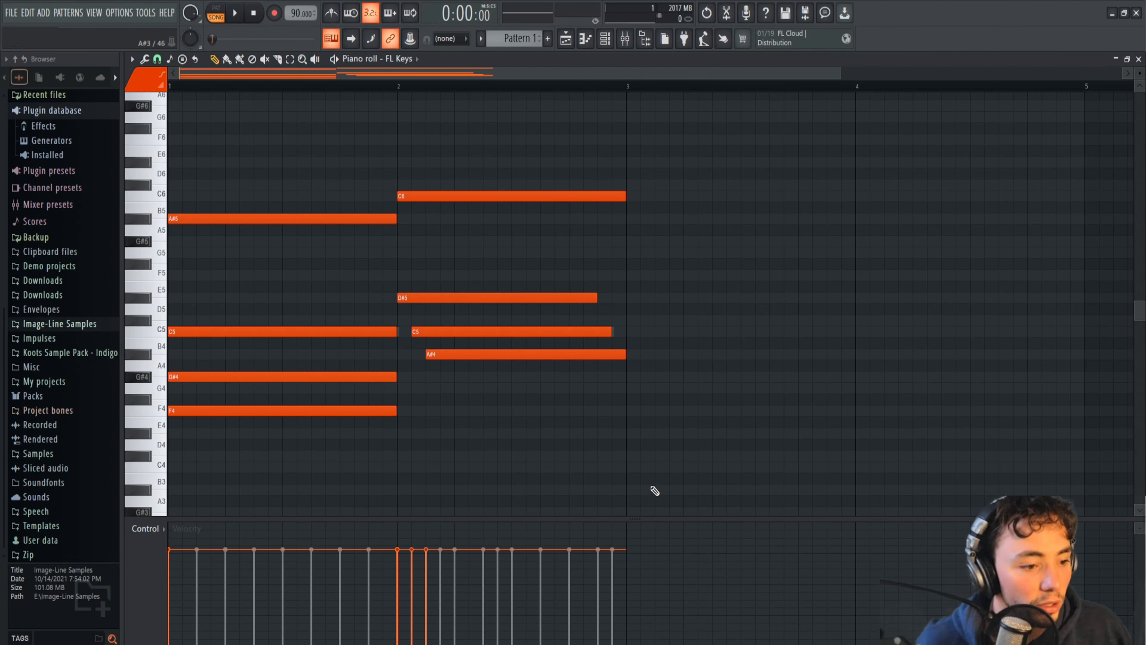
Step: Select all the chord notes in bars 1 and 2 with a selection box
{"action": "left_click_drag", "start_coordinate": [654, 472], "coordinate": [176, 154], "text": "ctrl"}
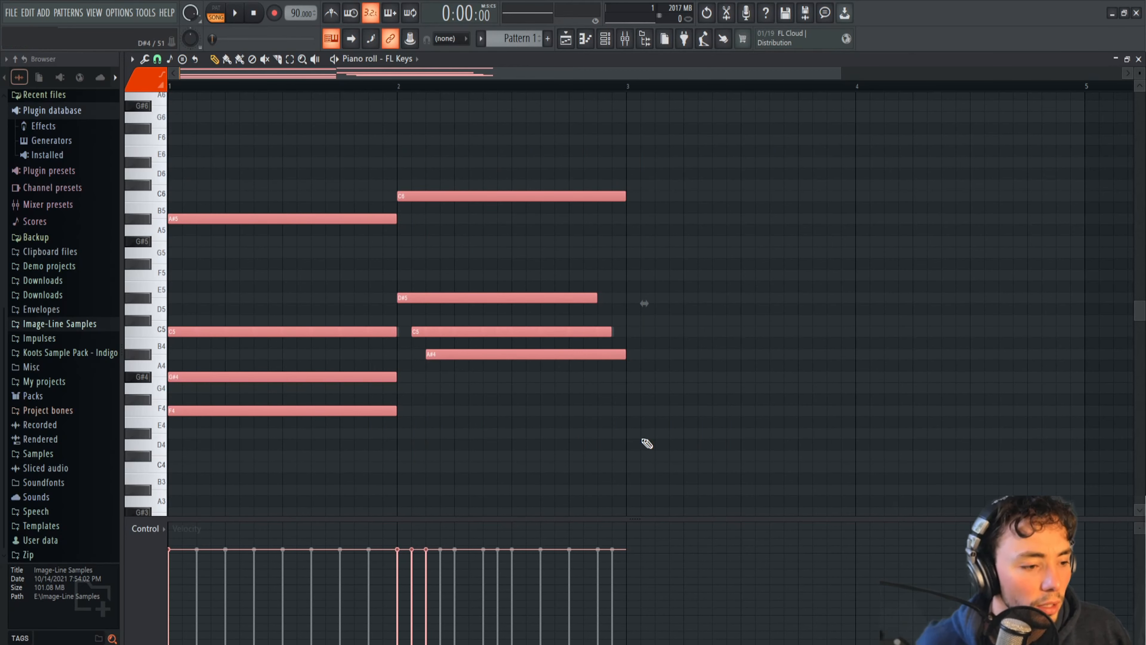
{"action": "left_click_drag", "start_coordinate": [683, 472], "coordinate": [180, 134], "text": "ctrl"}
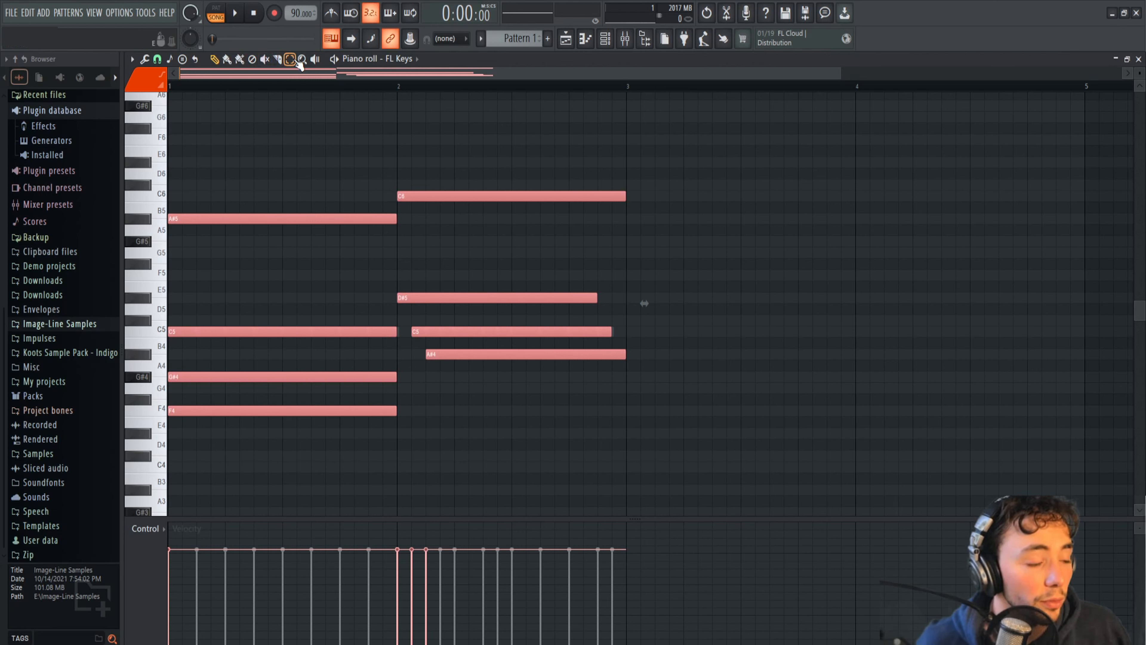
{"action": "mouse_move", "coordinate": [685, 147]}
{"action": "left_mouse_down", "text": "ctrl"}
{"action": "mouse_move", "coordinate": [383, 376]}
{"action": "mouse_move", "coordinate": [147, 492]}
{"action": "left_mouse_up", "text": "ctrl"}
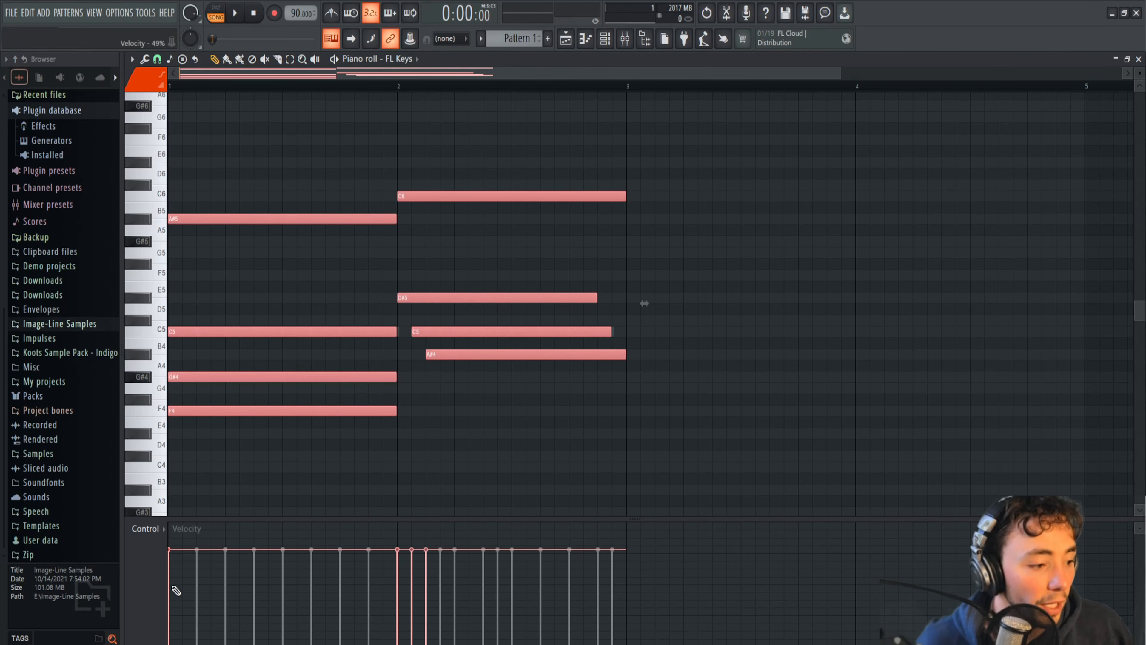
Step: Enlarge the velocity lane, lower the velocity of the bar 1 chord and play it back
{"action": "left_click_drag", "start_coordinate": [199, 519], "coordinate": [202, 481]}
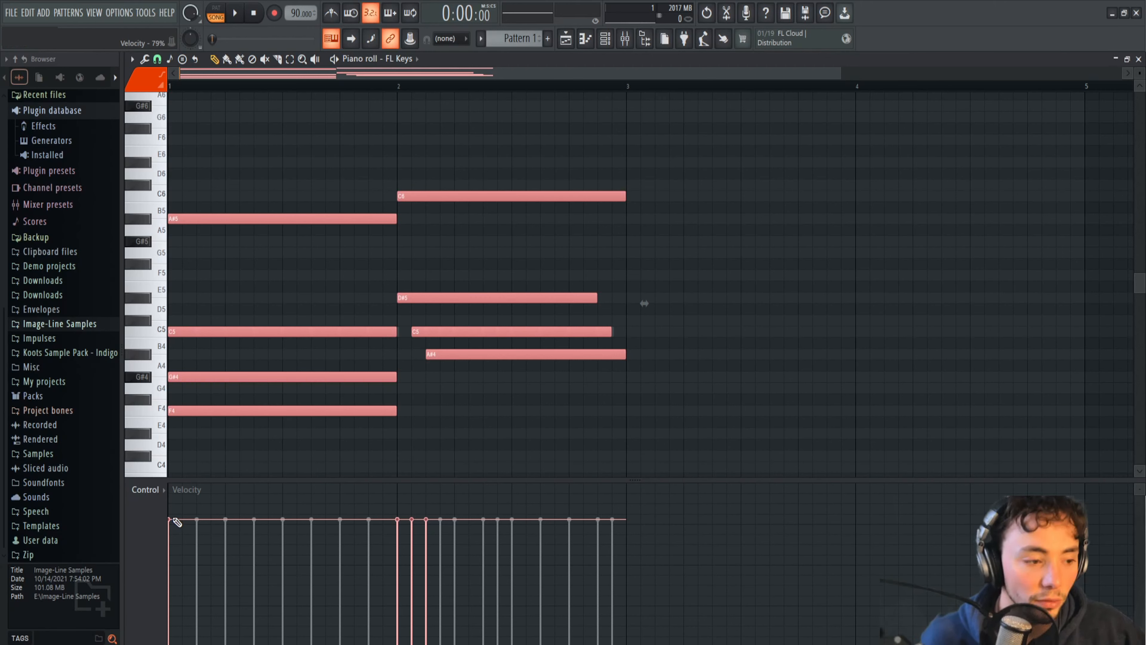
{"action": "left_click", "coordinate": [174, 529]}
{"action": "left_click_drag", "start_coordinate": [174, 528], "coordinate": [174, 587]}
{"action": "key", "text": "space"}
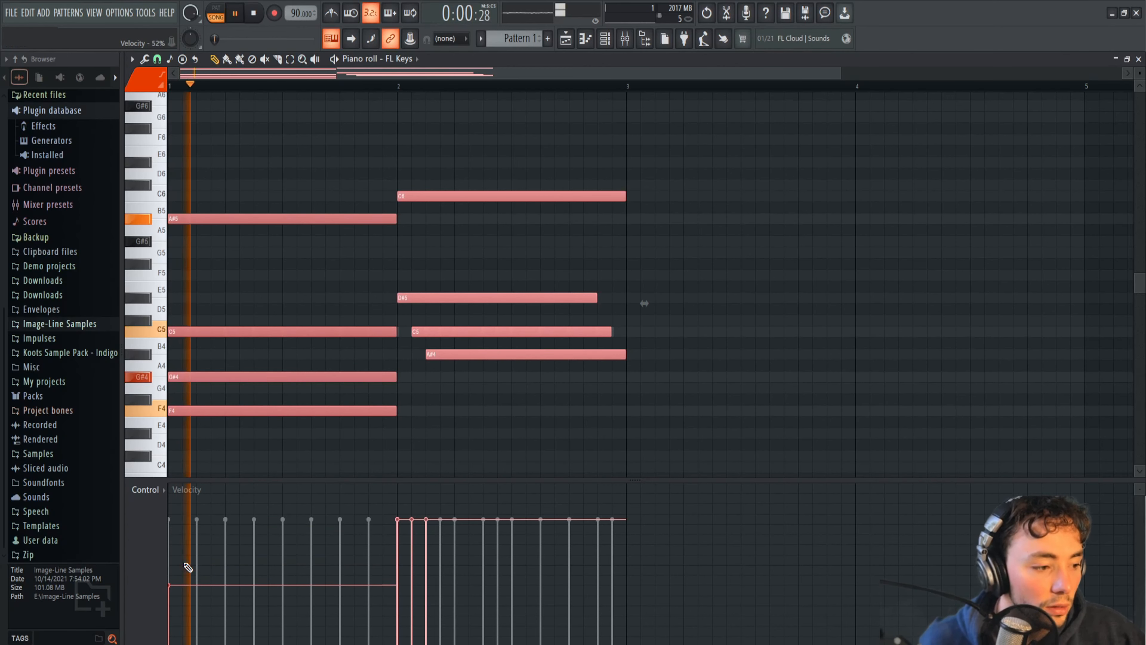
{"action": "key", "text": "space"}
Step: Give the staggered bar 2 notes velocities that rise from first to last, and audition the pattern
{"action": "left_click_drag", "start_coordinate": [396, 562], "coordinate": [446, 534]}
{"action": "key", "text": "space"}
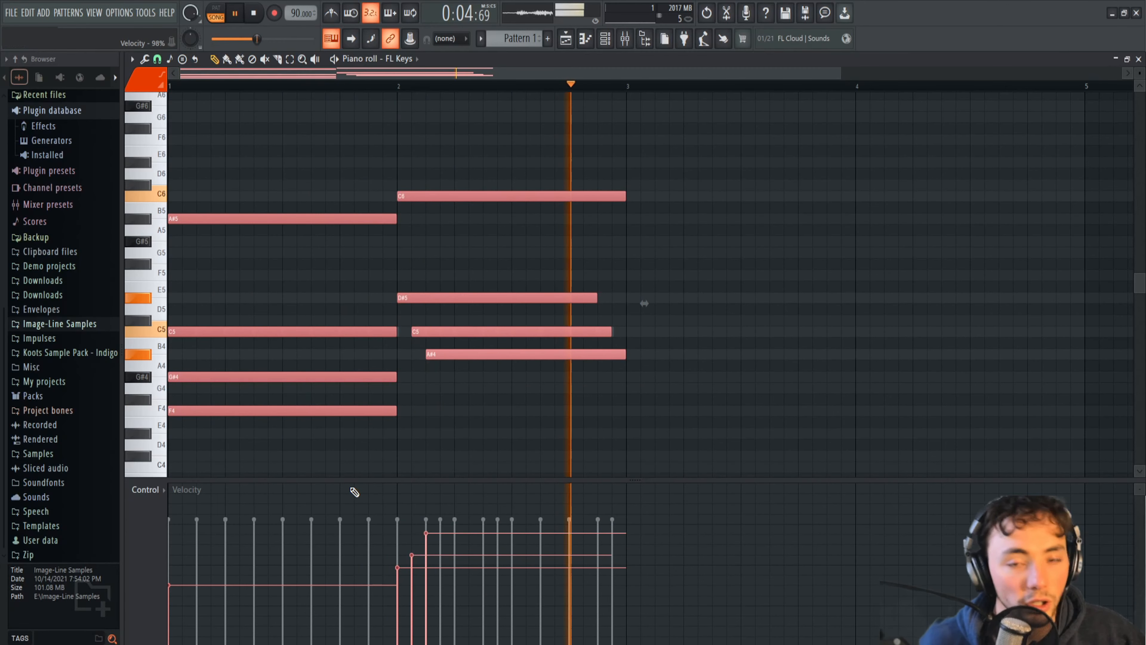
{"action": "key", "text": "space"}
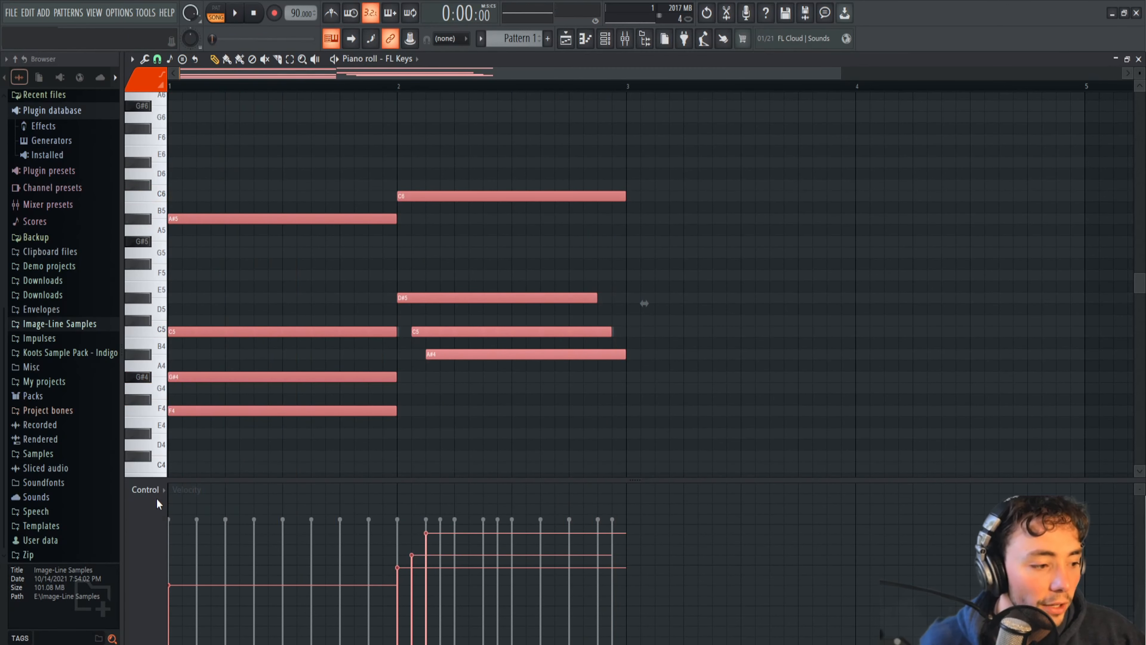
Step: Switch the control lane to note pan, pan the bar 1 chord right and spread the bar 2 notes between right and left
{"action": "left_click", "coordinate": [157, 493]}
{"action": "left_click", "coordinate": [157, 488]}
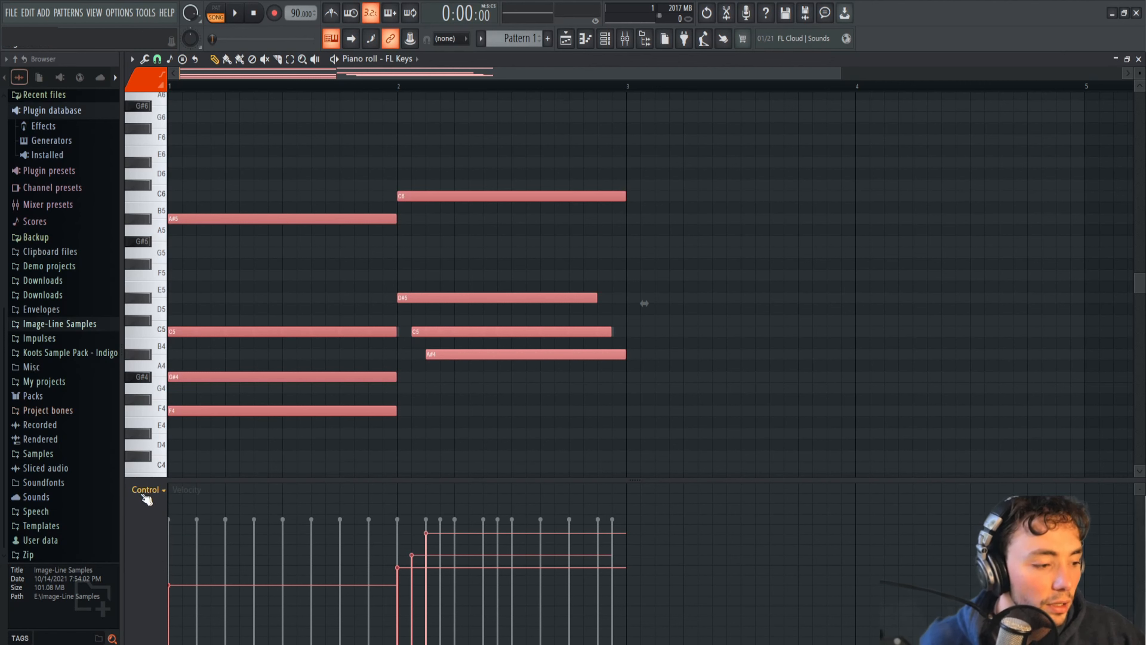
{"action": "left_click", "coordinate": [163, 491]}
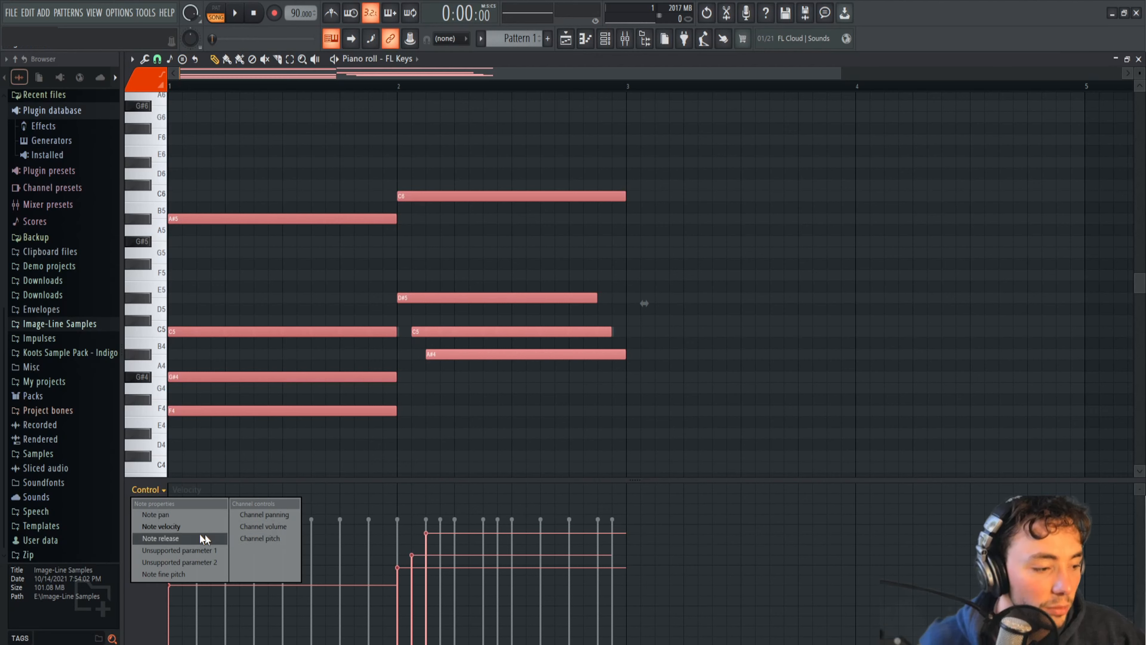
{"action": "left_click", "coordinate": [184, 514]}
{"action": "left_click_drag", "start_coordinate": [174, 544], "coordinate": [177, 529]}
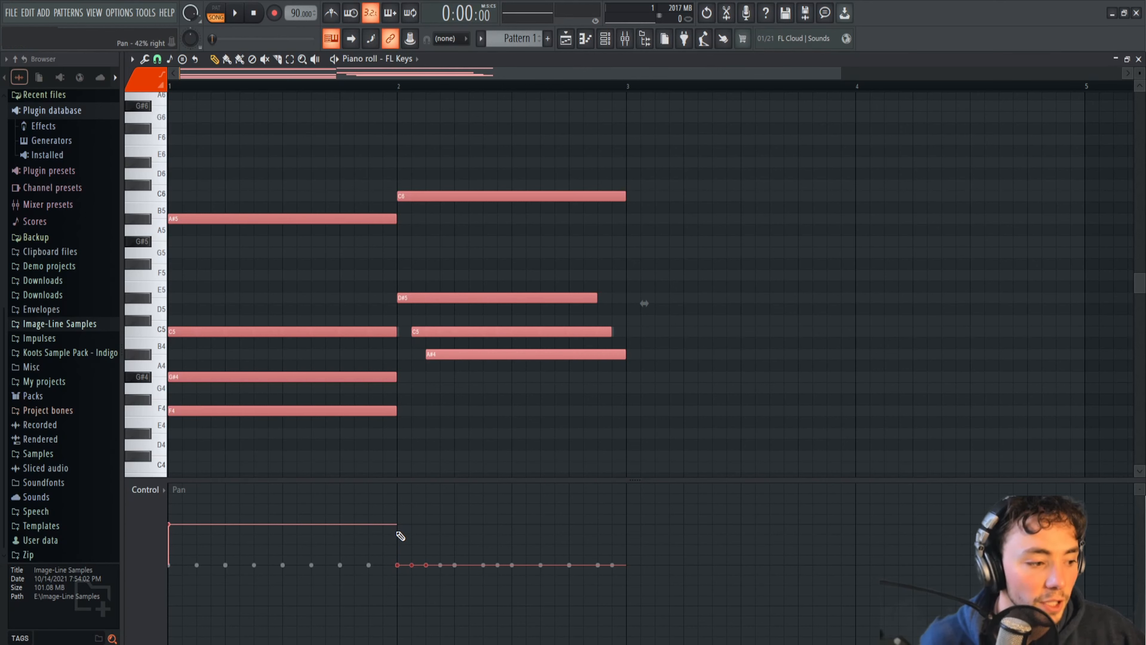
{"action": "left_click_drag", "start_coordinate": [398, 542], "coordinate": [464, 547]}
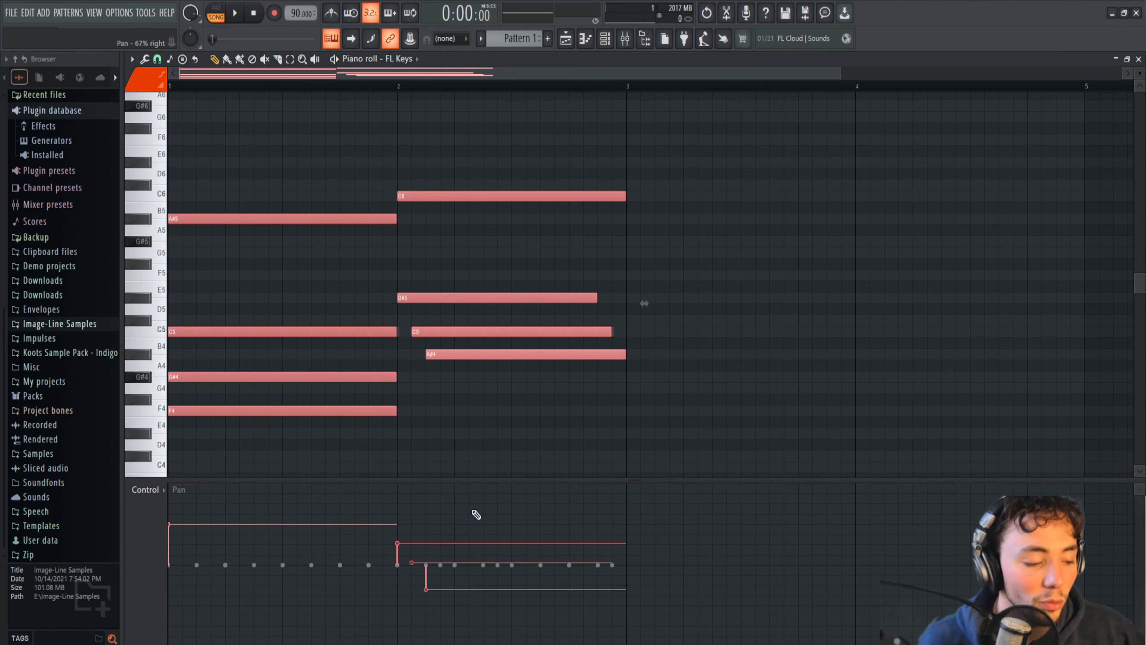
Step: Audition the panning with the bar 2 notes spread wider and reset all notes' pan to centre
{"action": "key", "text": "space"}
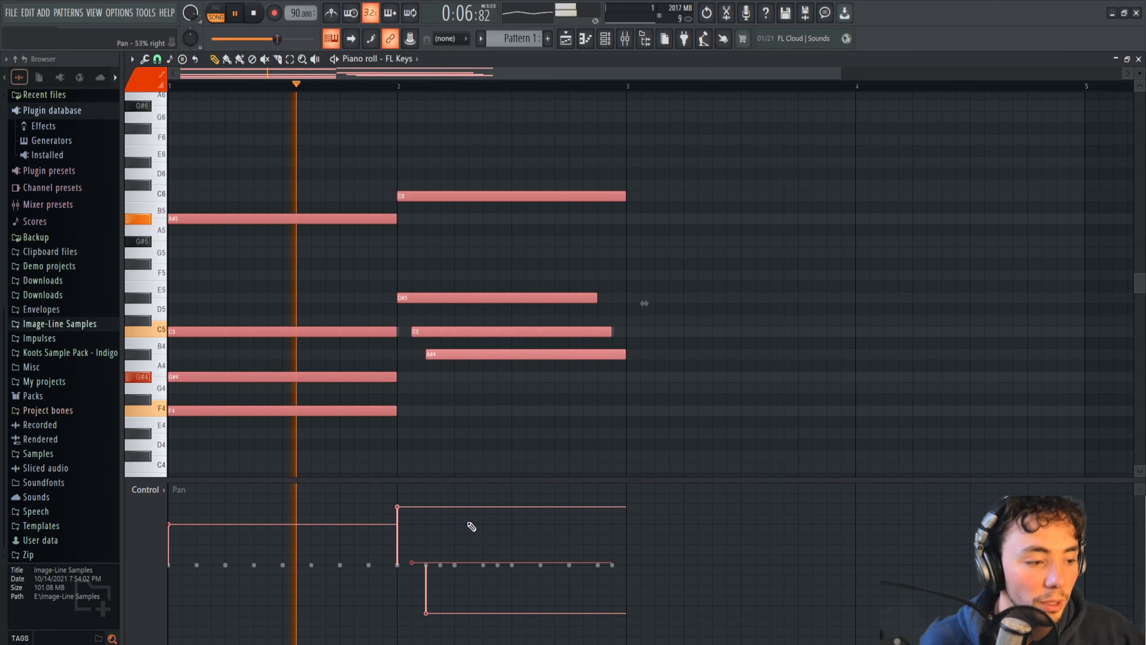
{"action": "key", "text": "space"}
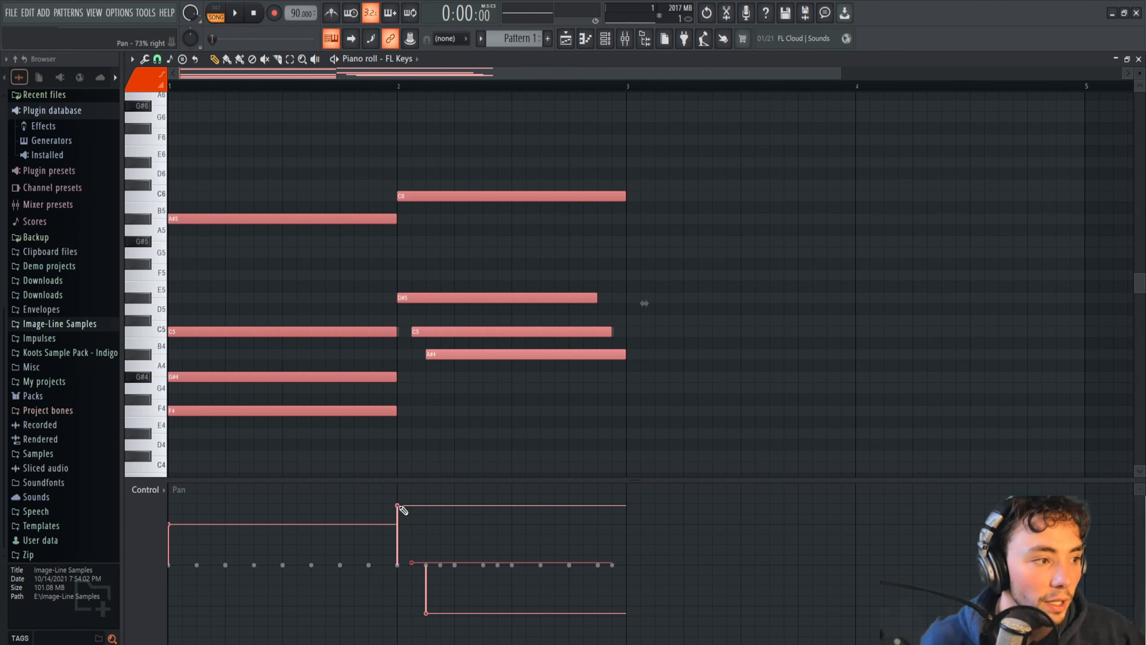
{"action": "left_click_drag", "start_coordinate": [442, 599], "coordinate": [426, 621]}
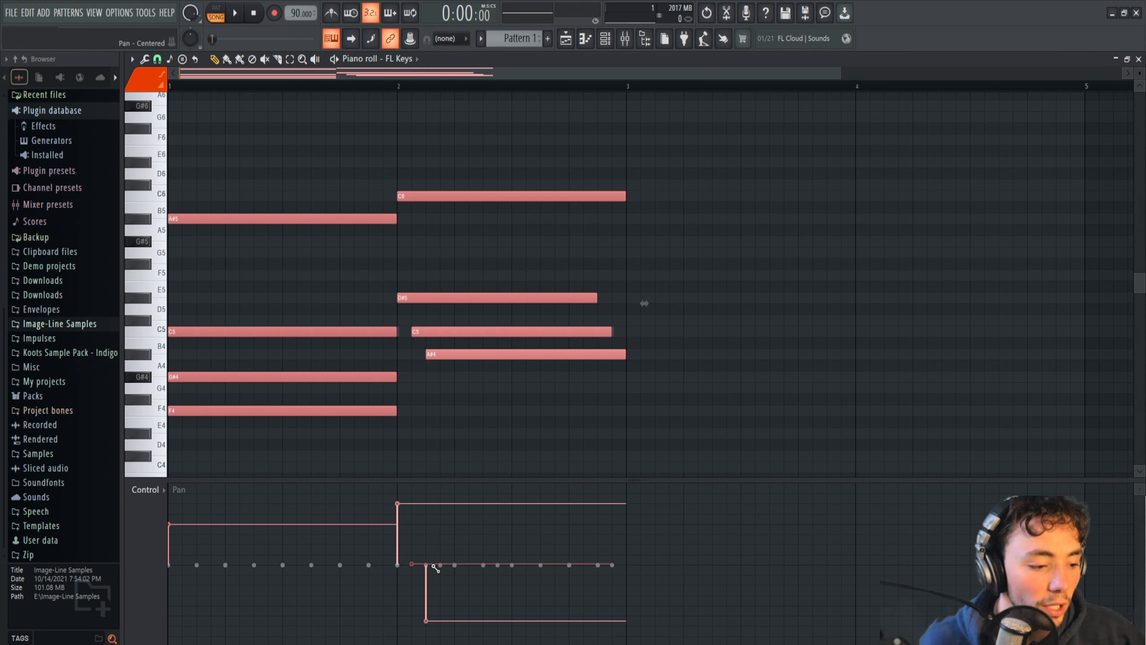
{"action": "left_click_drag", "start_coordinate": [436, 567], "coordinate": [166, 568]}
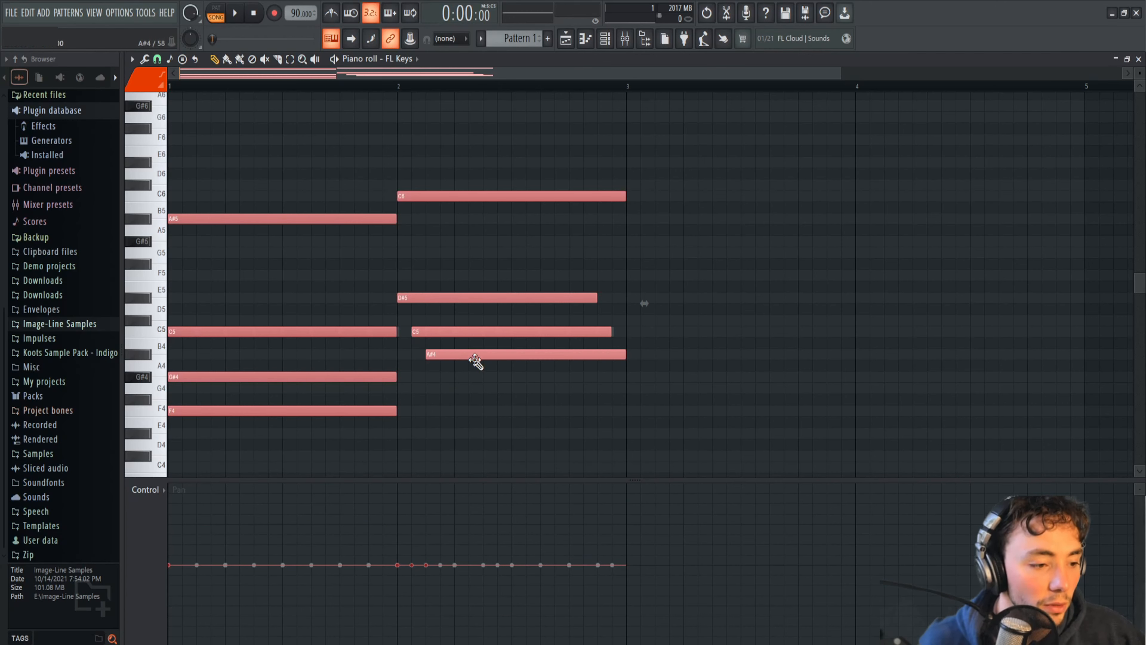
Step: Check the note properties of the selected notes and switch the control lane back to note velocity
{"action": "double_click", "coordinate": [476, 353]}
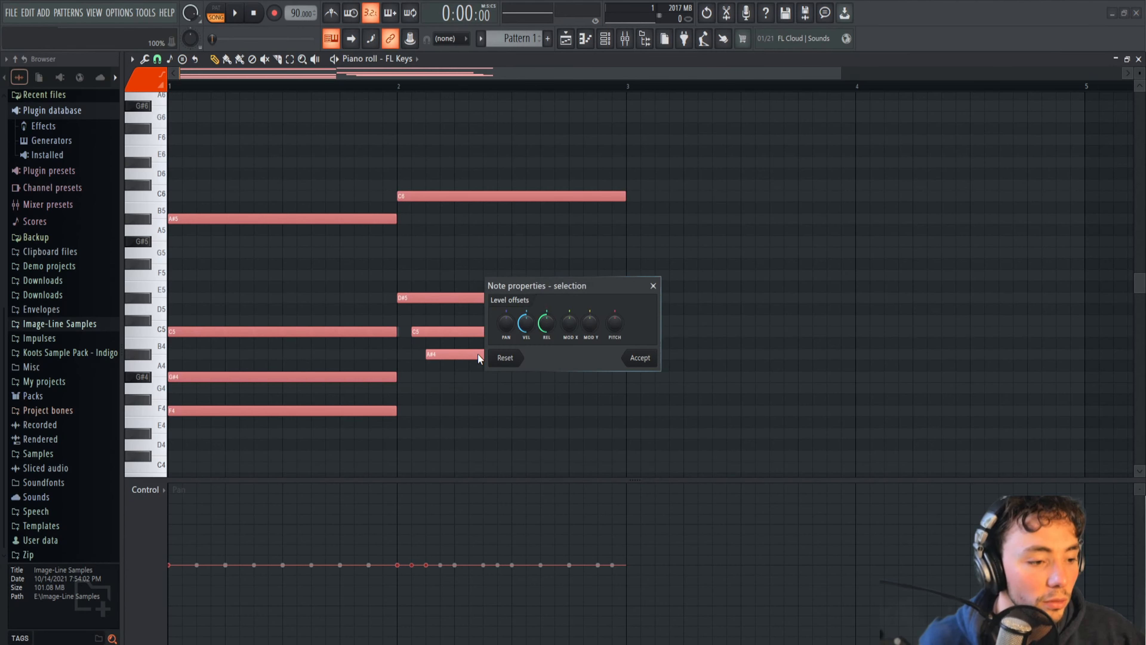
{"action": "left_click", "coordinate": [640, 358]}
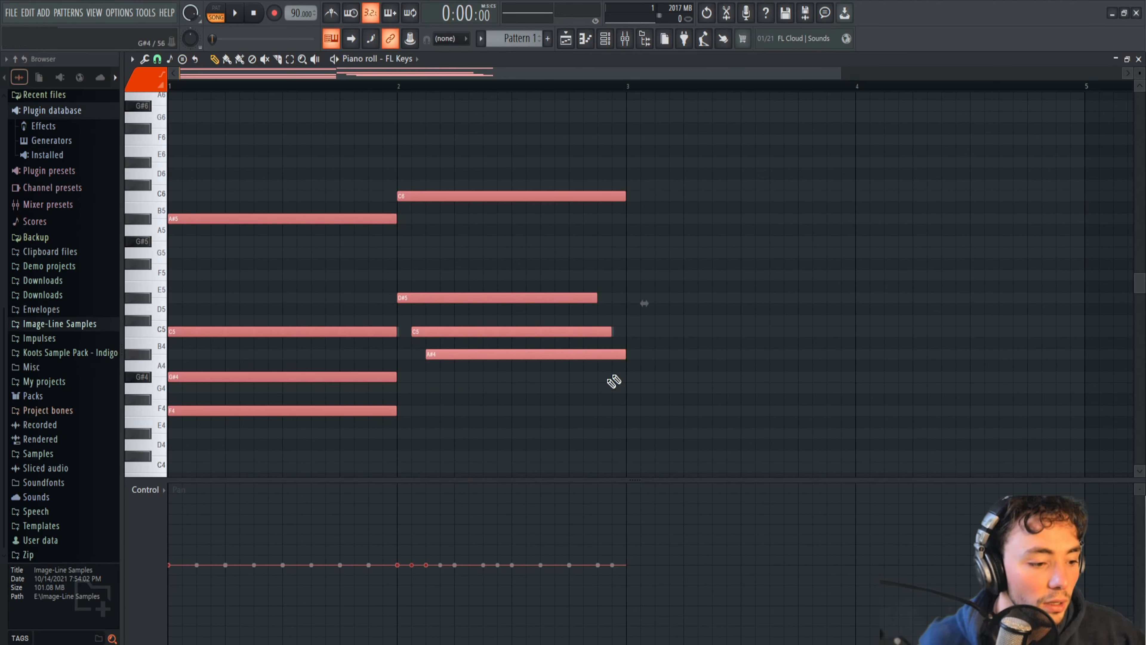
{"action": "left_click", "coordinate": [154, 496]}
{"action": "left_click", "coordinate": [180, 527]}
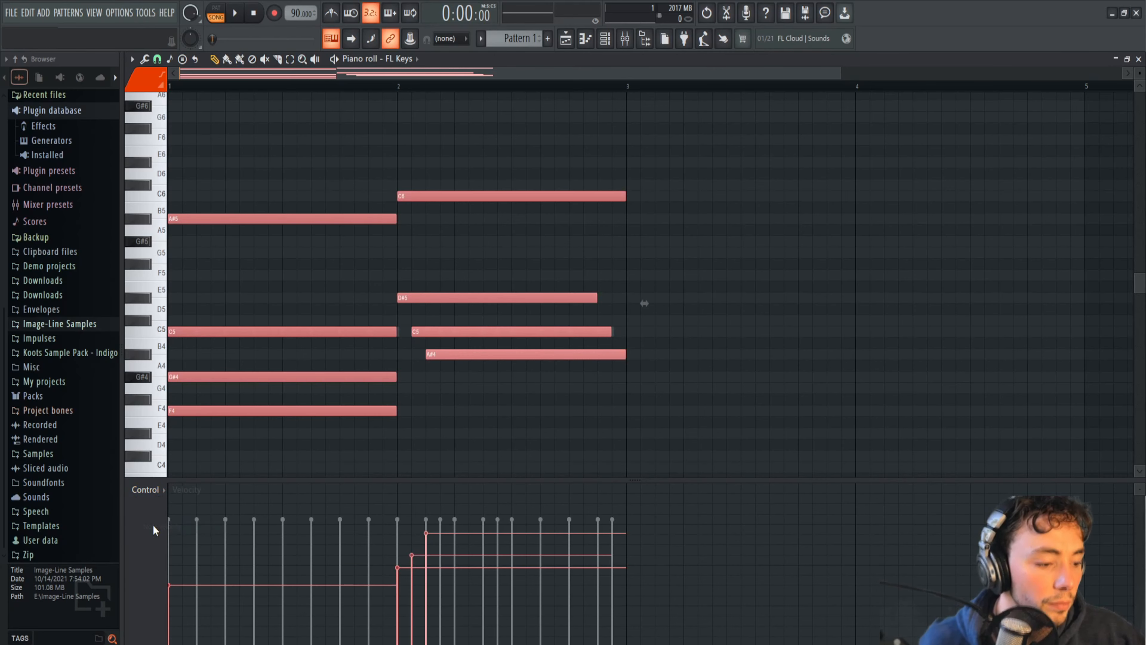
Step: Deselect all notes and view the properties of the D#5 note in bar 2
{"action": "left_click", "coordinate": [460, 376]}
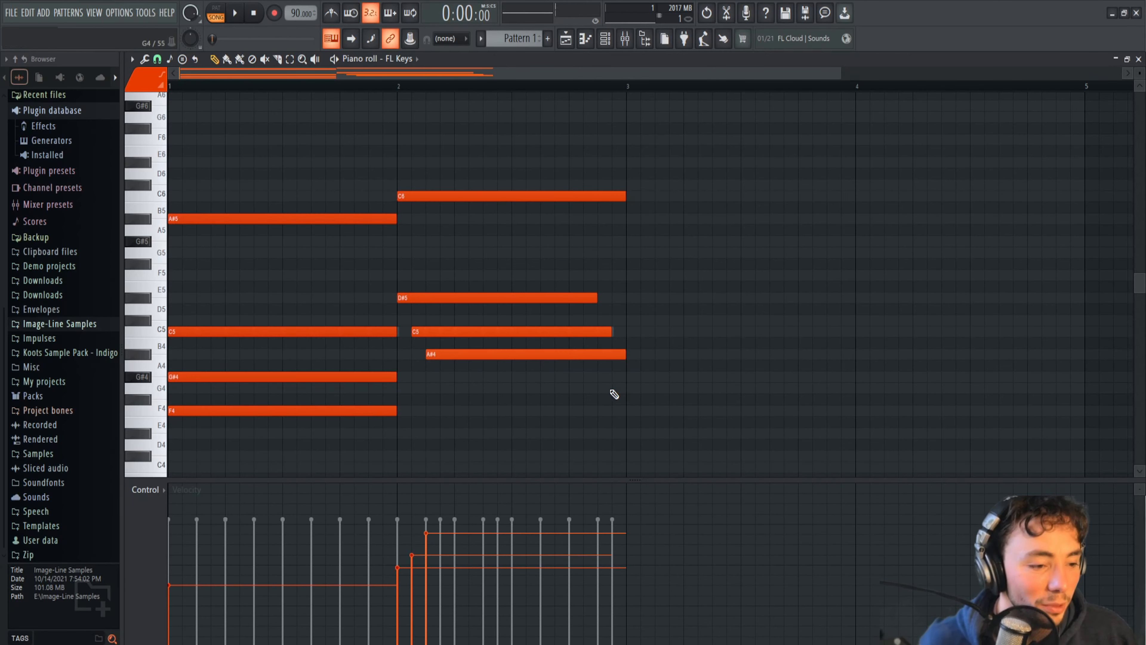
{"action": "double_click", "coordinate": [480, 299]}
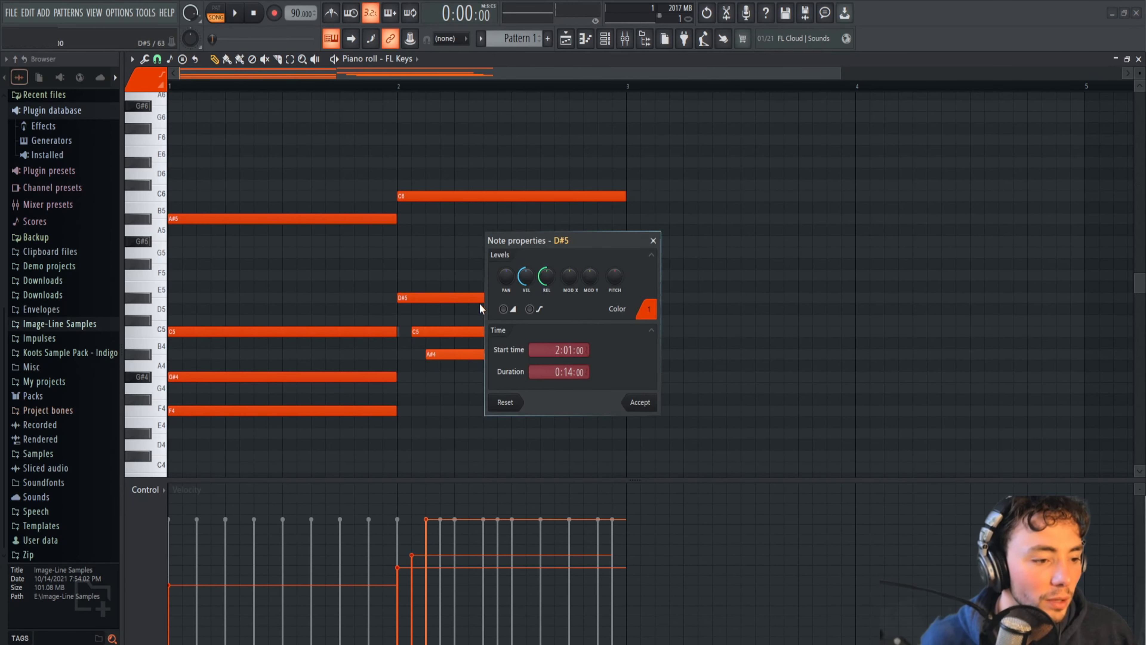
{"action": "left_click", "coordinate": [640, 402]}
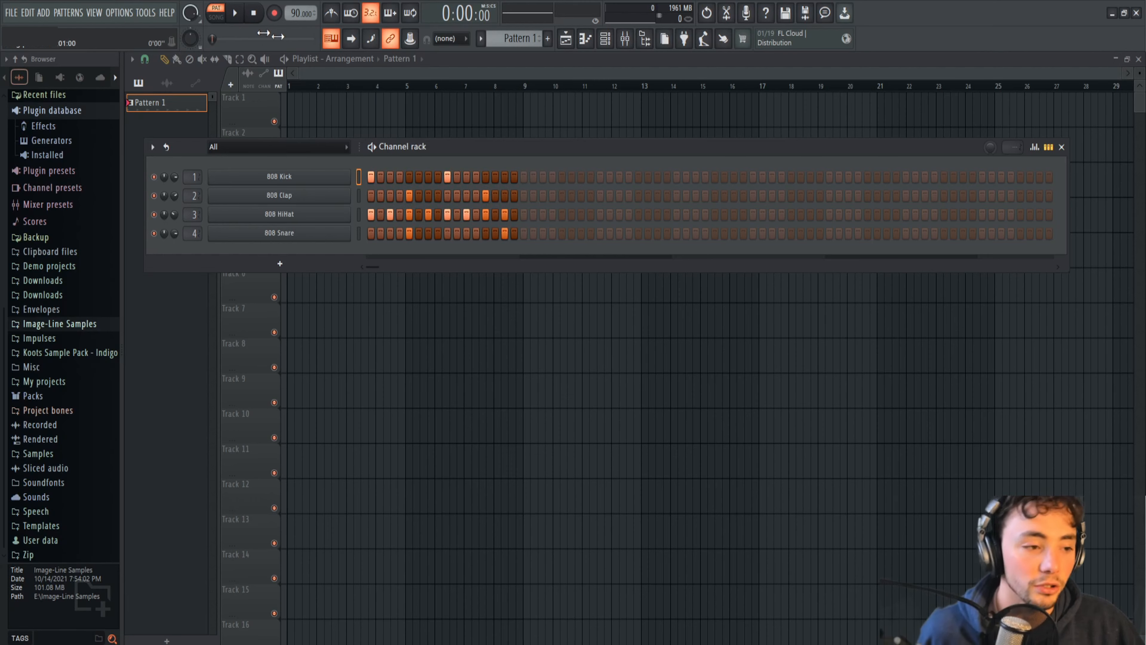
Step: Hide the playlist window and bring it back on screen
{"action": "key", "text": "F5"}
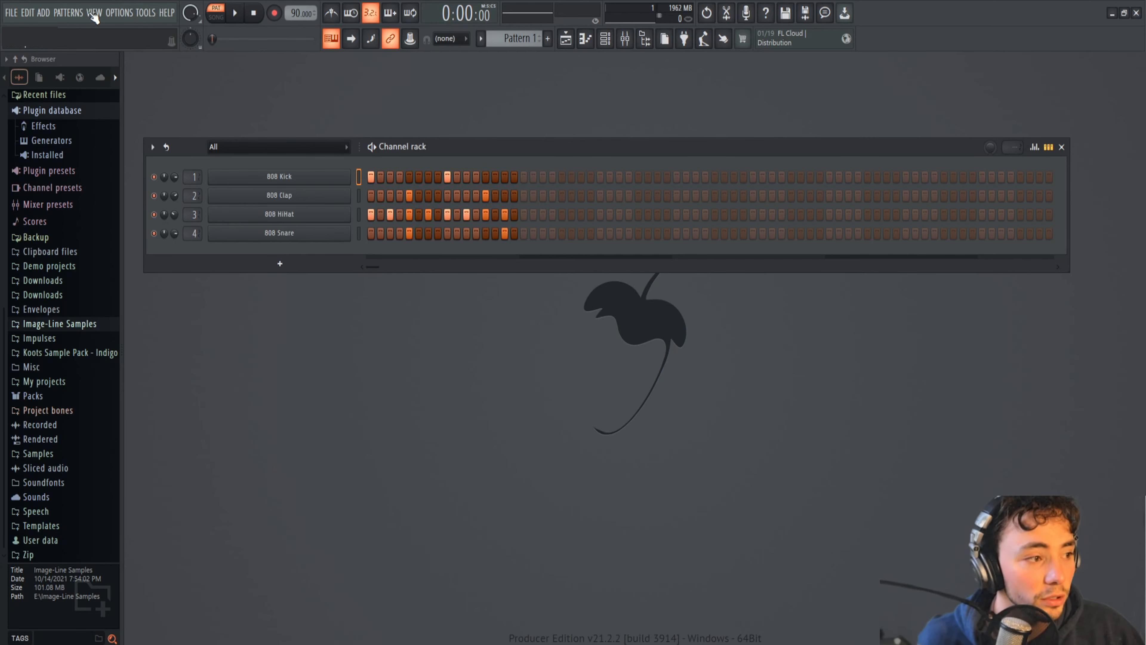
{"action": "left_click", "coordinate": [94, 13]}
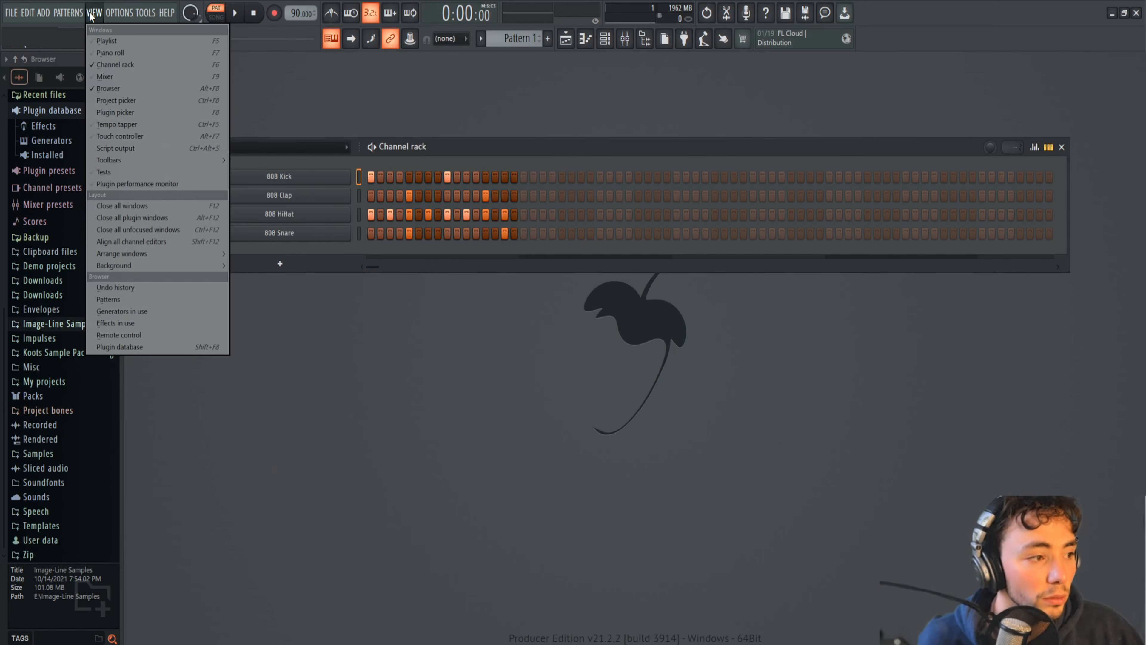
{"action": "left_click", "coordinate": [101, 41]}
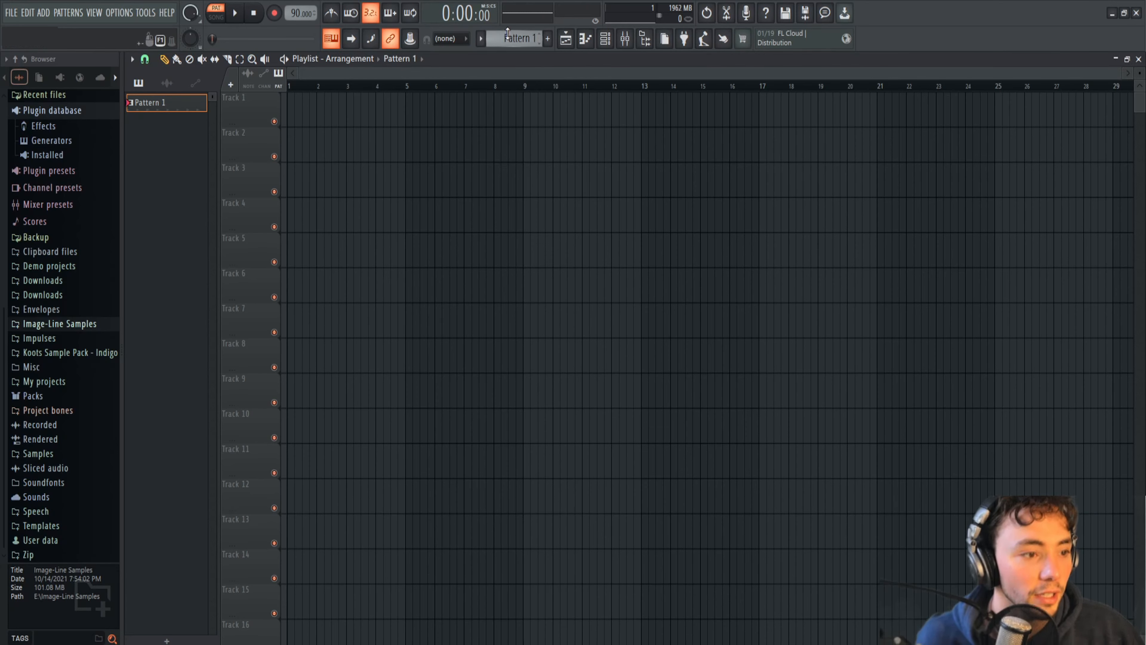
Step: Choose Pattern 1 in the pattern selector and place a clip of it on Track 1, starting near the end of bar 1
{"action": "left_click", "coordinate": [515, 43]}
{"action": "left_click", "coordinate": [518, 47]}
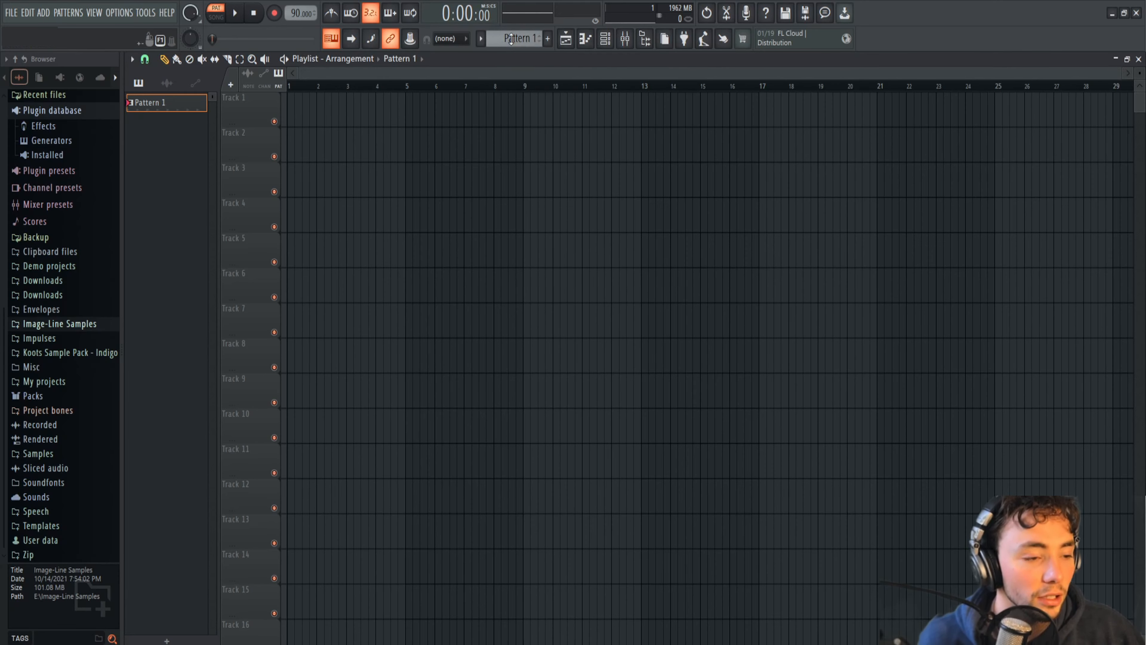
{"action": "left_click", "coordinate": [482, 43]}
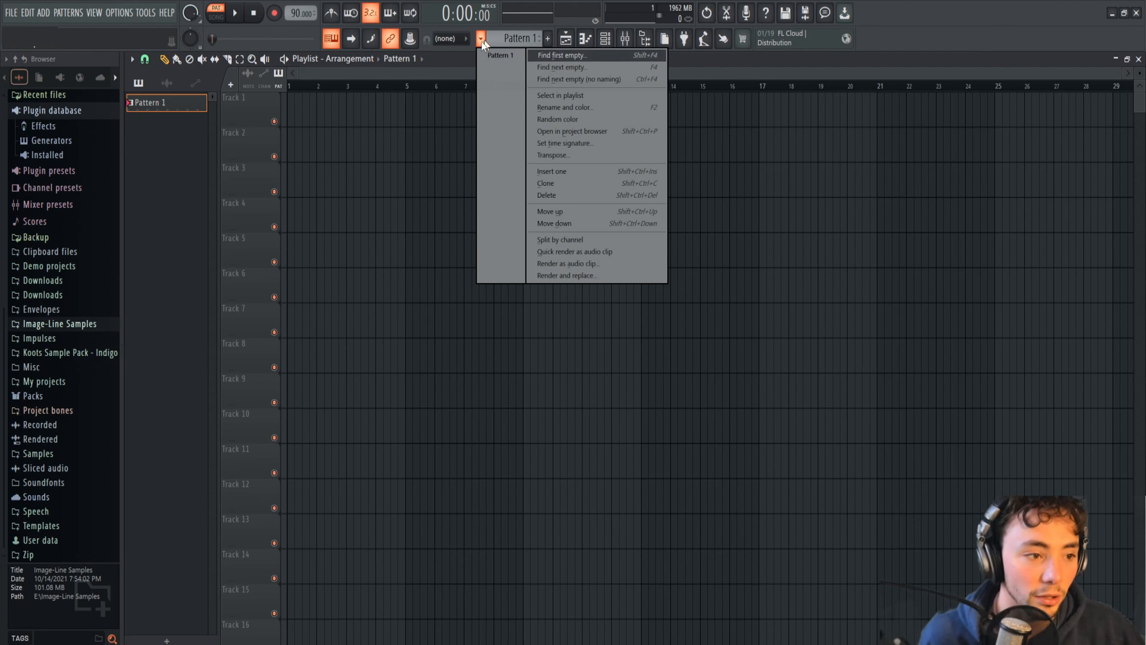
{"action": "left_click", "coordinate": [506, 57]}
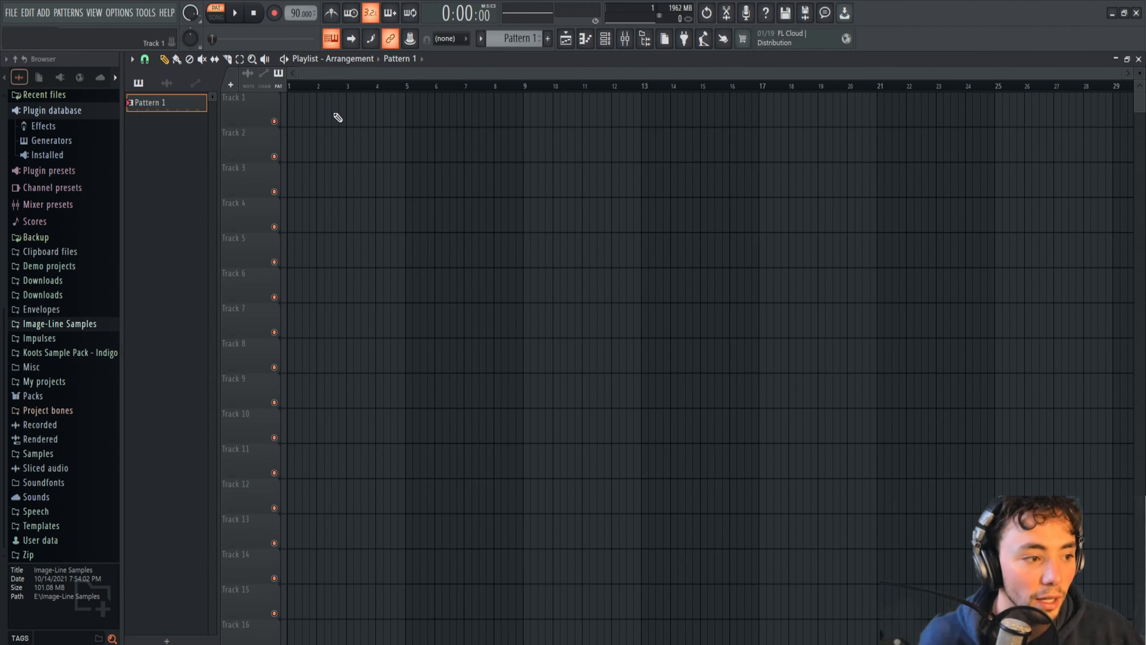
{"action": "left_click", "coordinate": [311, 111]}
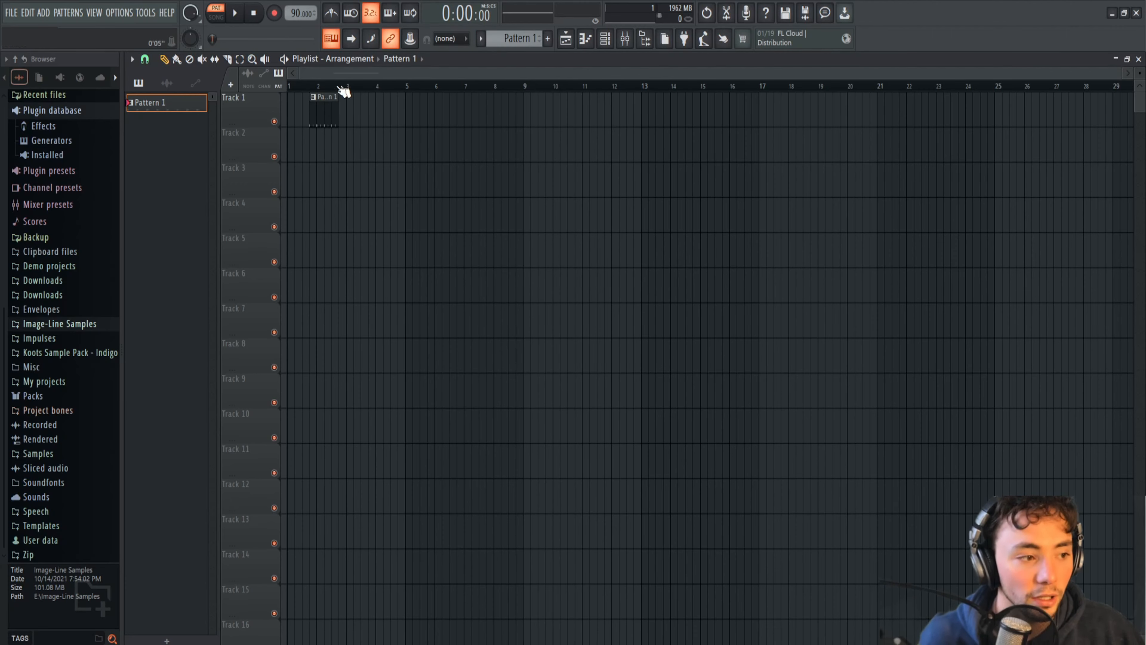
Step: Move the Pattern 1 clip on Track 1 to the start of bar 1 and switch playback to song mode
{"action": "left_click_drag", "start_coordinate": [314, 92], "coordinate": [292, 107]}
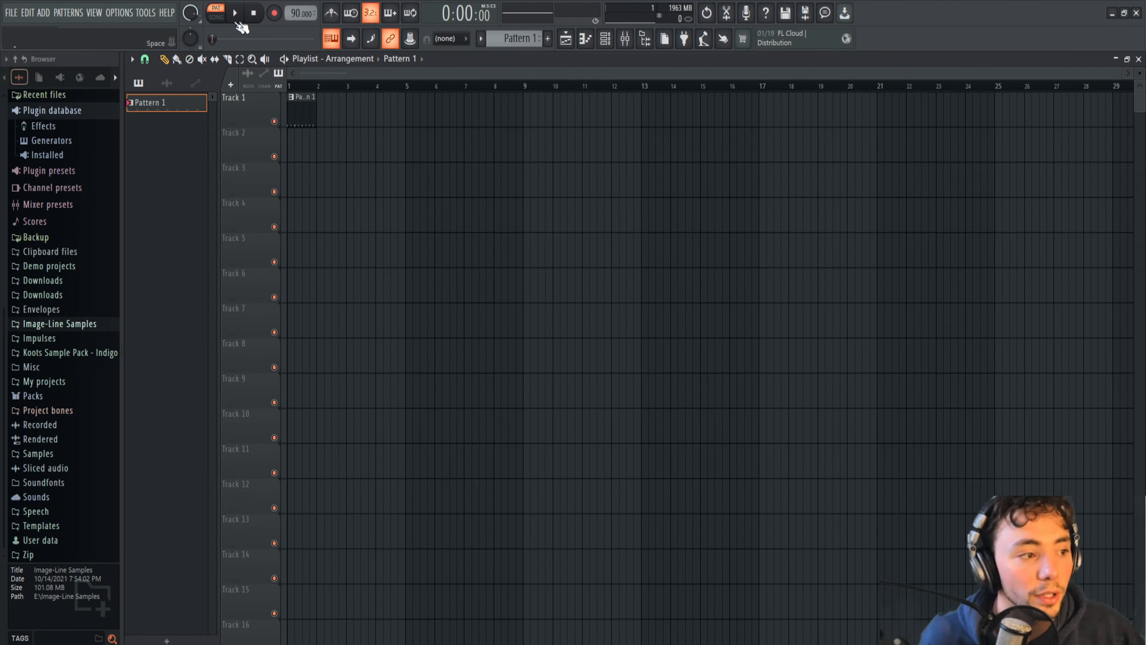
{"action": "left_click", "coordinate": [218, 17]}
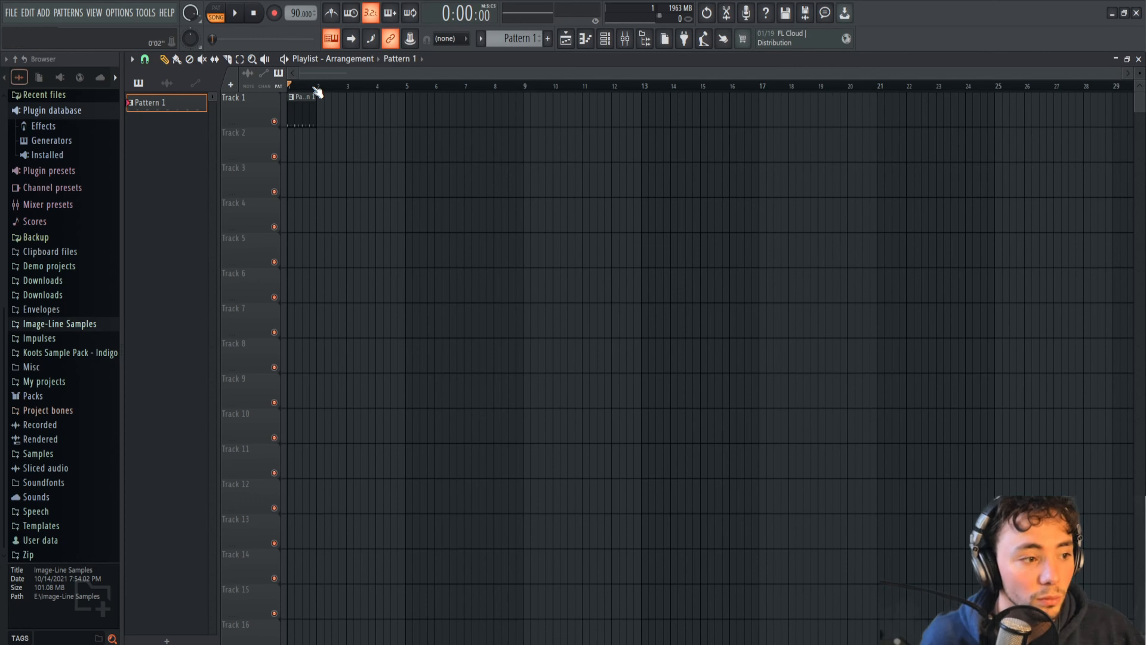
Step: Fill Track 1 with back-to-back Pattern 1 clips through the end of bar 8 and play the arrangement briefly
{"action": "left_click", "coordinate": [325, 109]}
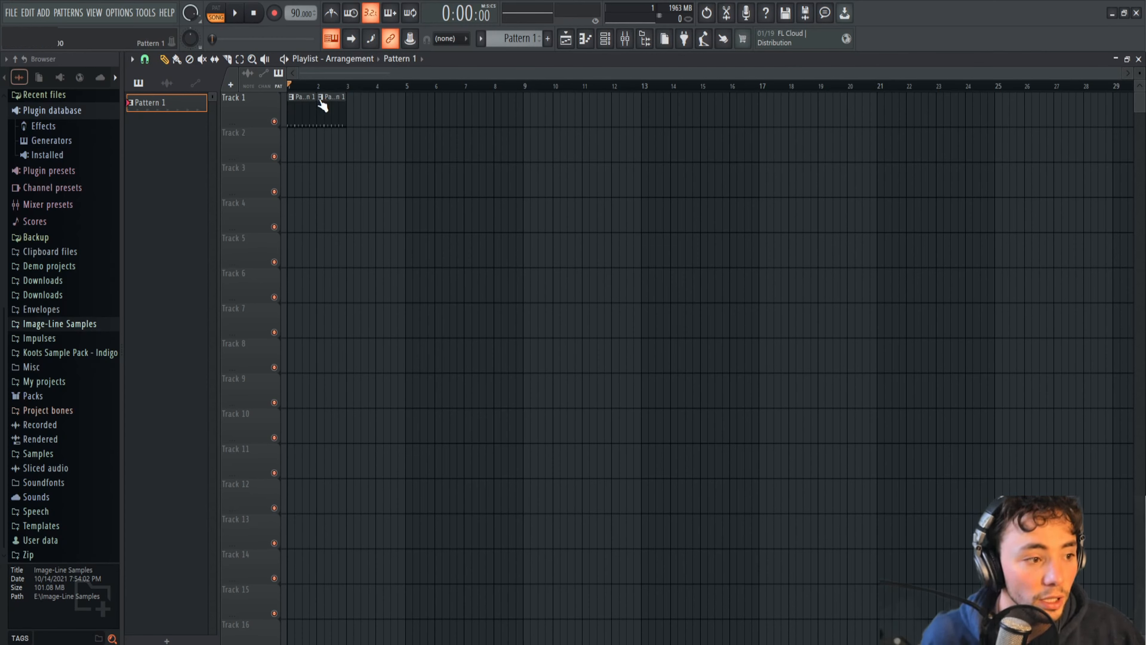
{"action": "left_click", "coordinate": [349, 111]}
{"action": "left_click", "coordinate": [383, 112]}
{"action": "left_click", "coordinate": [417, 109]}
{"action": "left_click", "coordinate": [442, 110]}
{"action": "left_click", "coordinate": [467, 107]}
{"action": "left_click", "coordinate": [499, 111]}
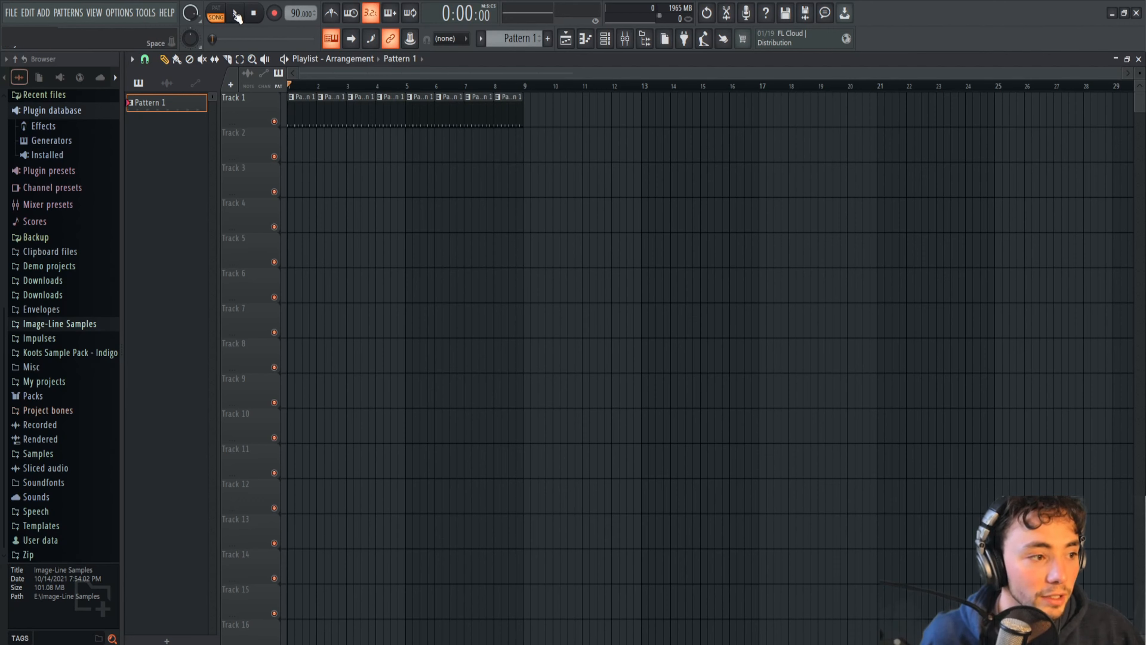
{"action": "left_click", "coordinate": [235, 13]}
{"action": "key", "text": "space"}
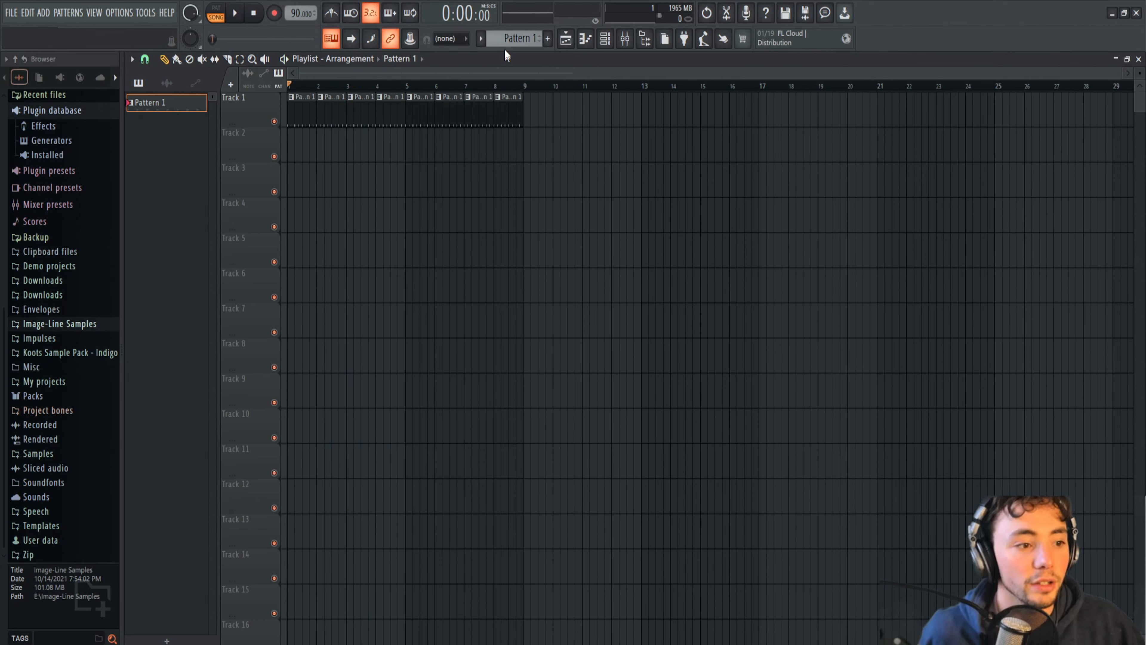
Step: Show the channel rack and add an 808 Kick step at the start of Pattern 1's second bar (step 17)
{"action": "left_click", "coordinate": [95, 13]}
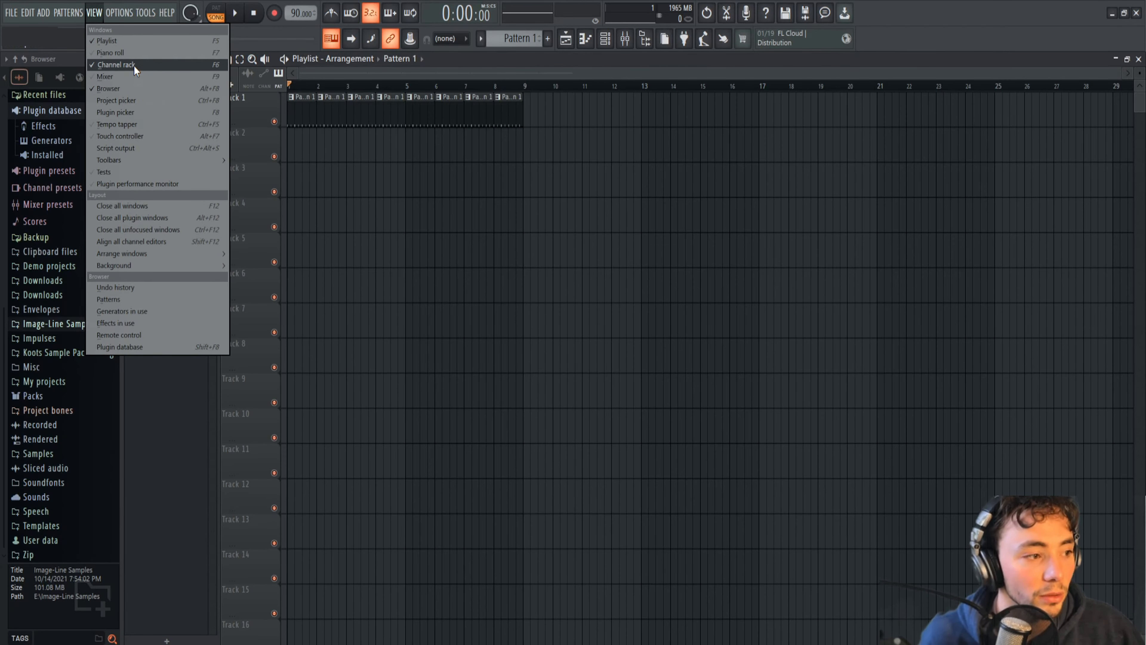
{"action": "left_click", "coordinate": [117, 65]}
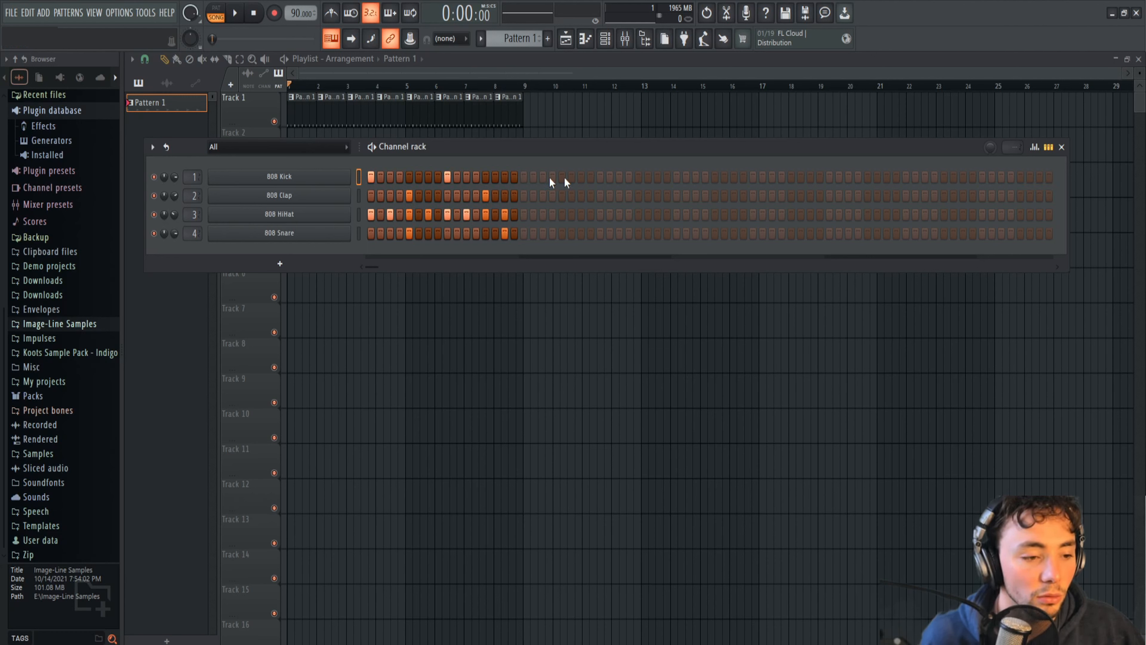
{"action": "left_click", "coordinate": [522, 177]}
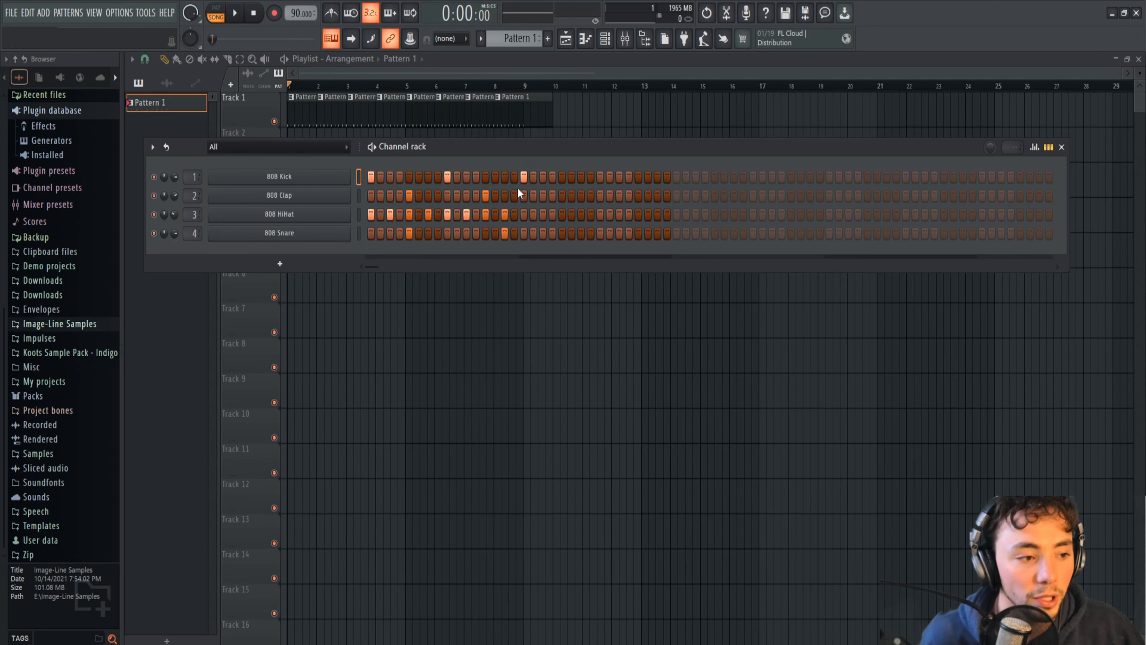
Step: Remove all Pattern 1 clips from Track 1 except the one starting at bar 1
{"action": "left_click", "coordinate": [527, 110]}
{"action": "mouse_move", "coordinate": [548, 110]}
{"action": "left_mouse_down"}
{"action": "mouse_move", "coordinate": [565, 110]}
{"action": "mouse_move", "coordinate": [353, 116]}
{"action": "left_mouse_up"}
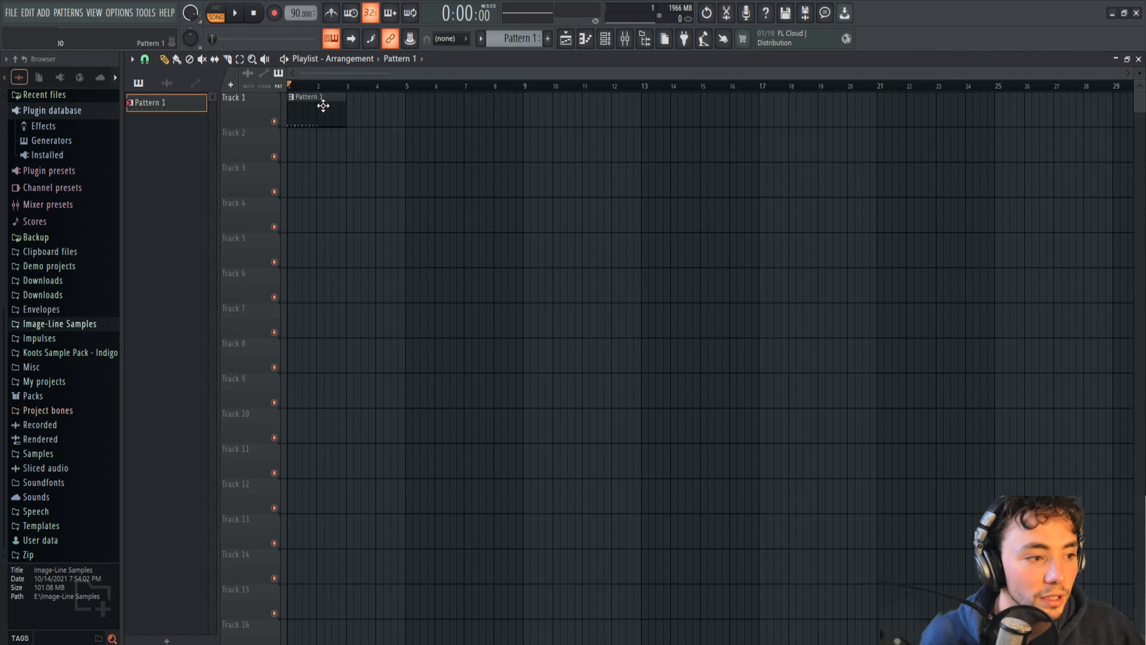
{"action": "left_click", "coordinate": [439, 112]}
{"action": "key", "text": "ctrl+z"}
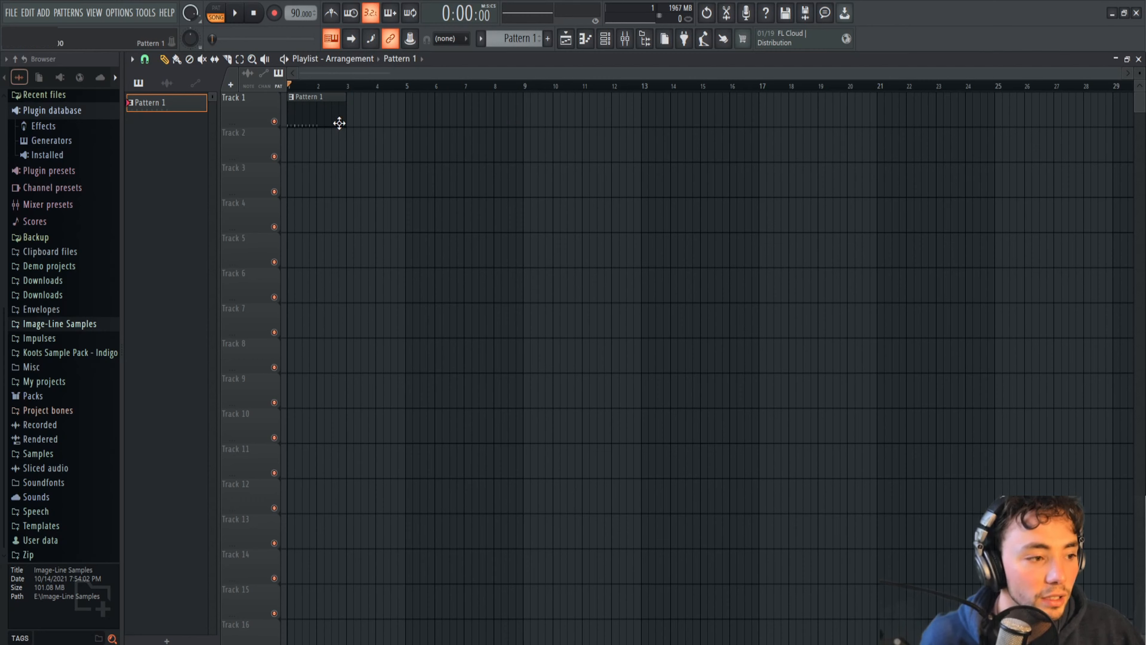
Step: Program 808 Clap, HiHat and Snare steps in the second bar of Pattern 1, play it and hide the channel rack
{"action": "double_click", "coordinate": [320, 113]}
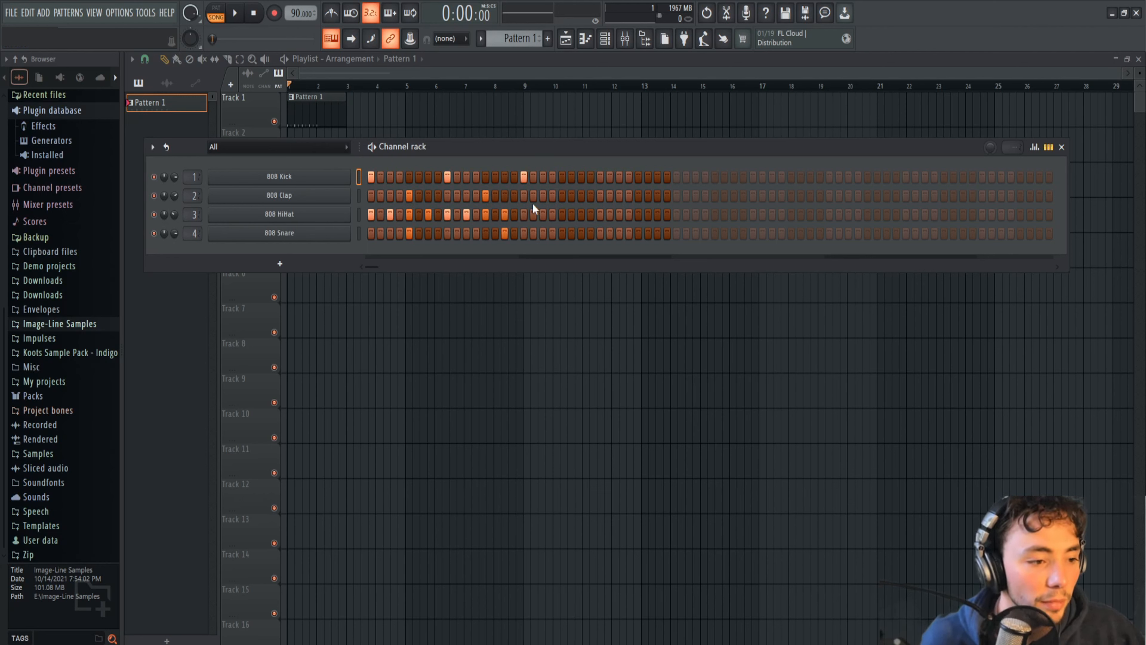
{"action": "left_click", "coordinate": [515, 214]}
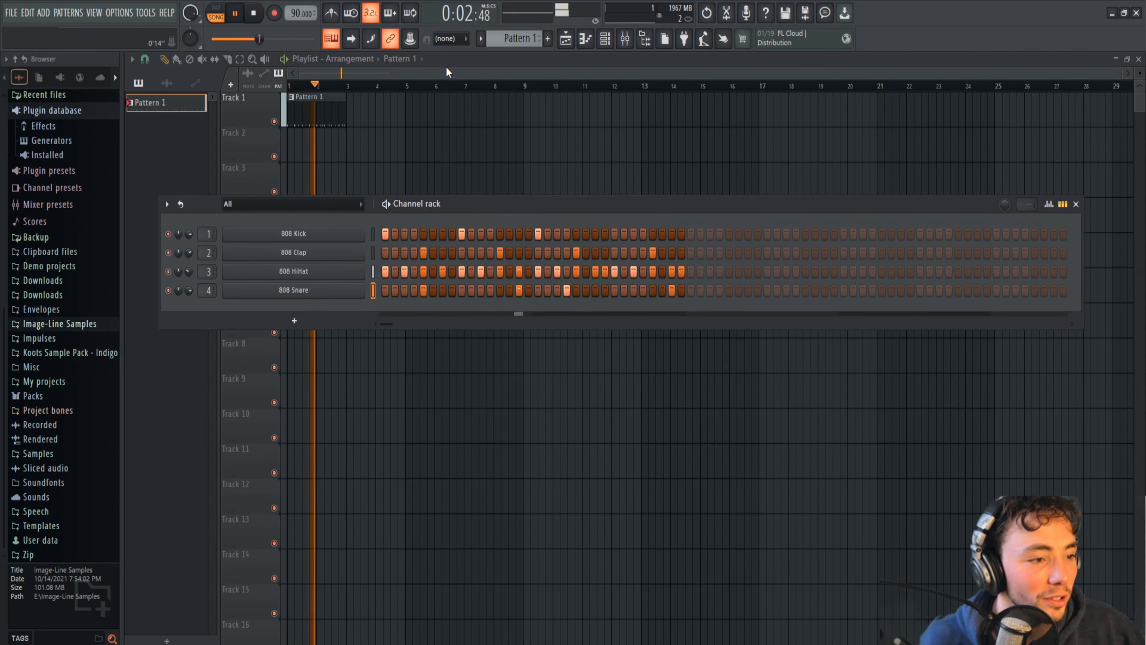
{"action": "key", "text": "F6"}
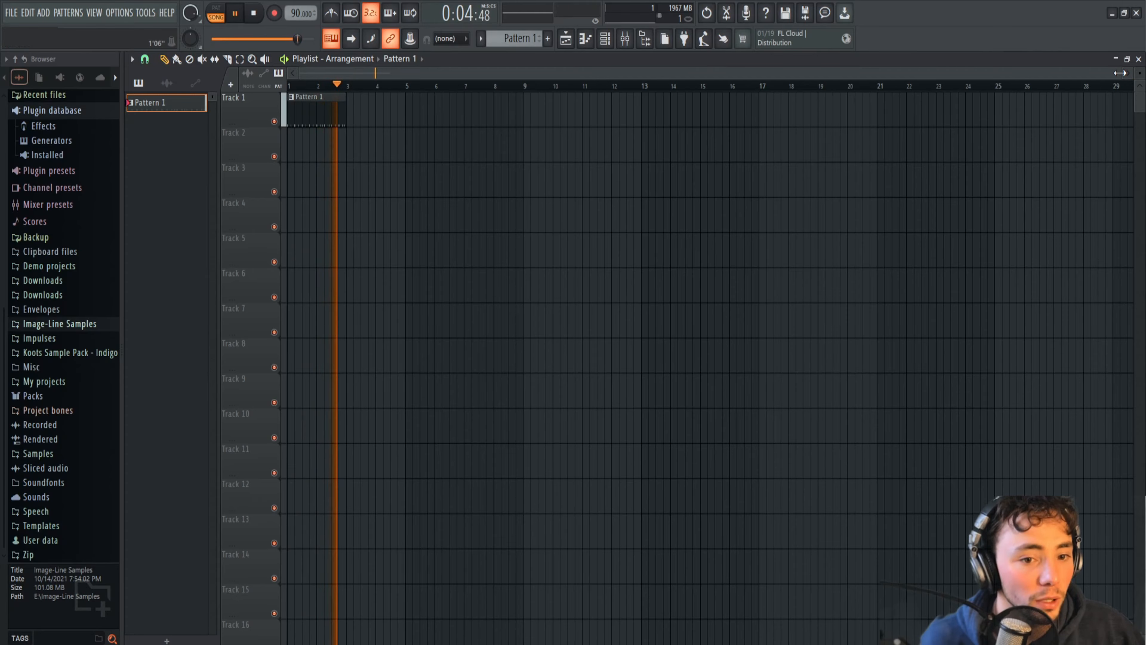
Step: Place a second Pattern 1 clip on Track 1 at bar 3 and stop playback
{"action": "left_click_drag", "start_coordinate": [1120, 73], "coordinate": [645, 73]}
{"action": "left_click_drag", "start_coordinate": [527, 148], "coordinate": [537, 106]}
{"action": "left_click_drag", "start_coordinate": [644, 113], "coordinate": [690, 113]}
{"action": "key", "text": "space"}
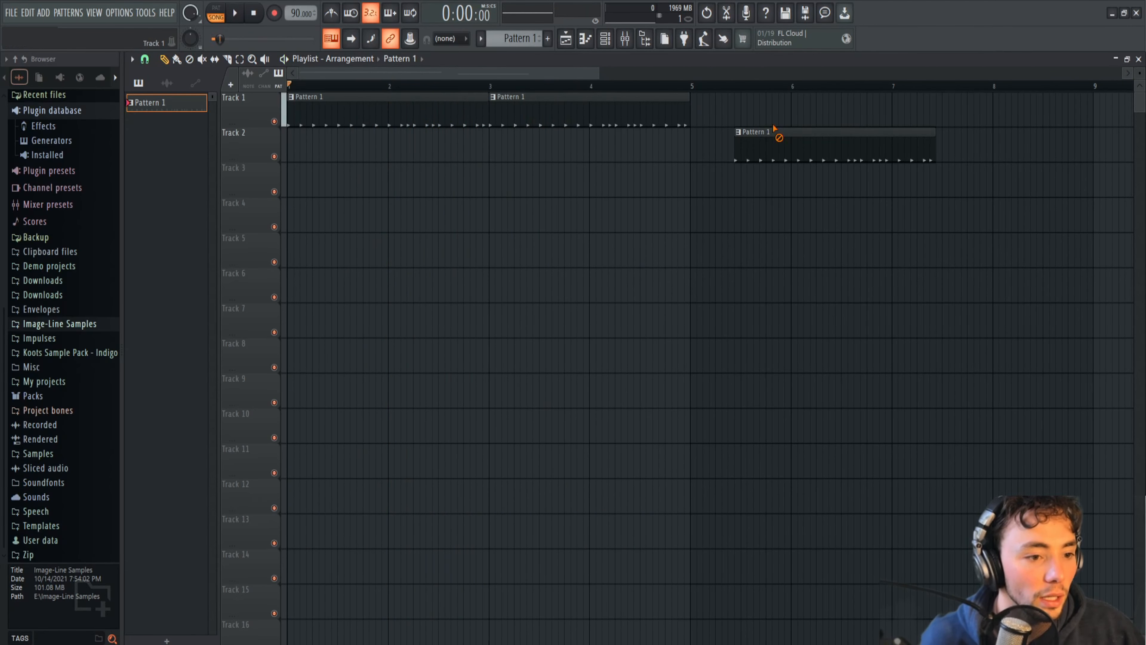
Step: Show the channel rack and try 808 Kick steps at the starts of Pattern 1's third and fourth bars
{"action": "left_click", "coordinate": [94, 12]}
{"action": "left_click", "coordinate": [109, 59]}
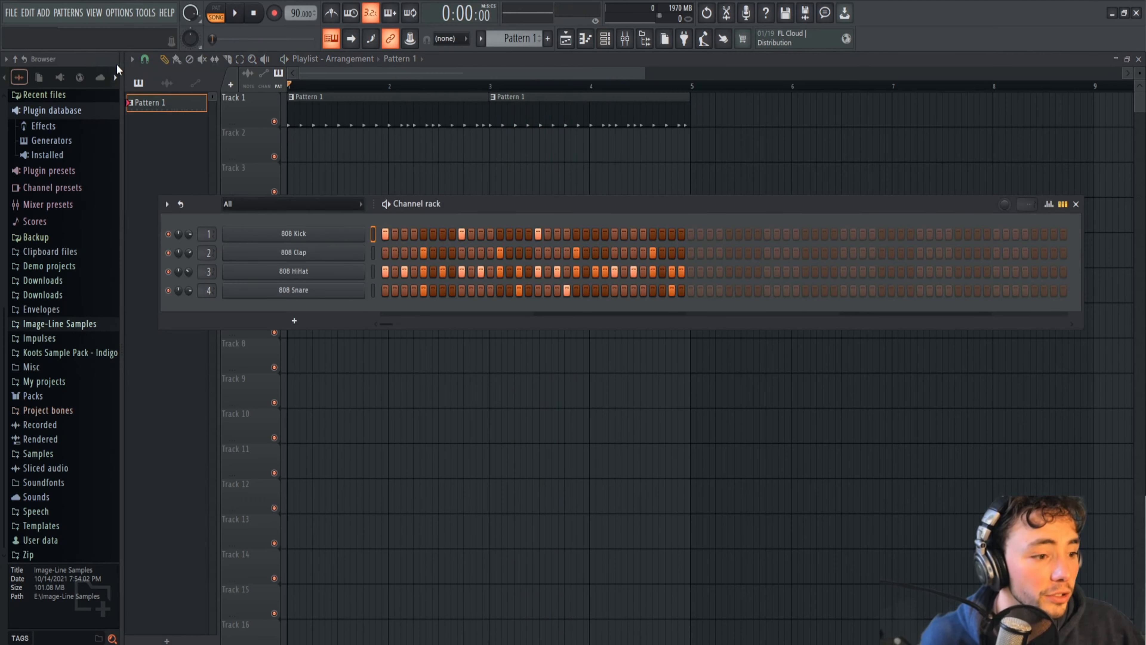
{"action": "left_click", "coordinate": [692, 234]}
{"action": "left_click", "coordinate": [845, 234]}
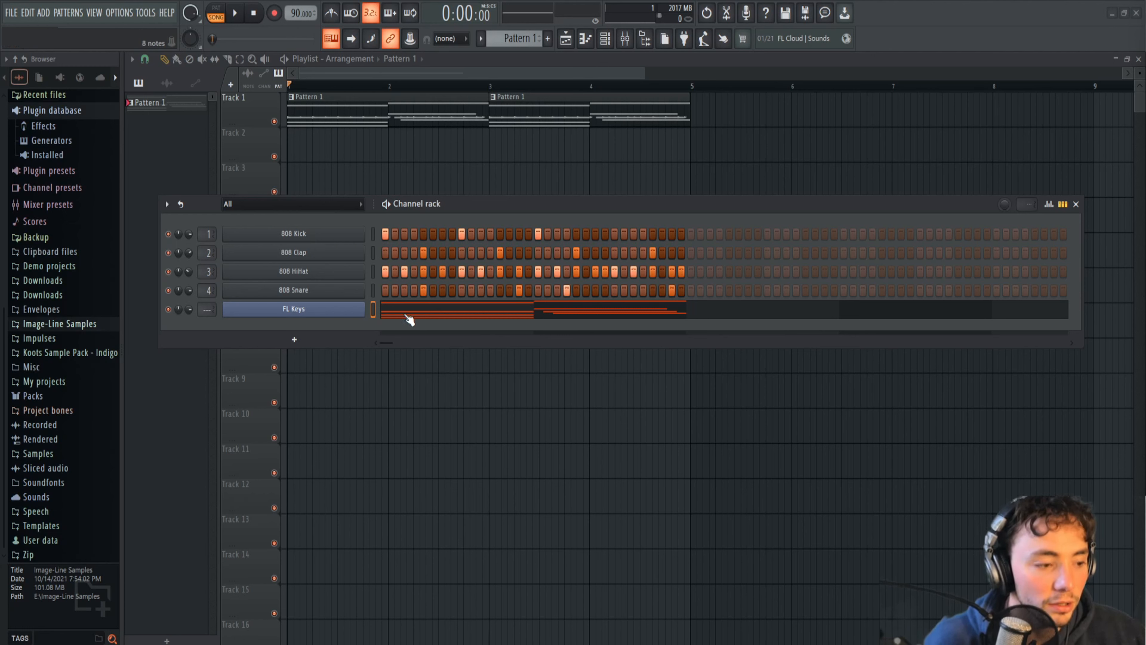
Step: Cut the FL Keys notes from Pattern 1 and paste them into the FL Keys channel of a new Pattern 2
{"action": "right_click", "coordinate": [333, 315]}
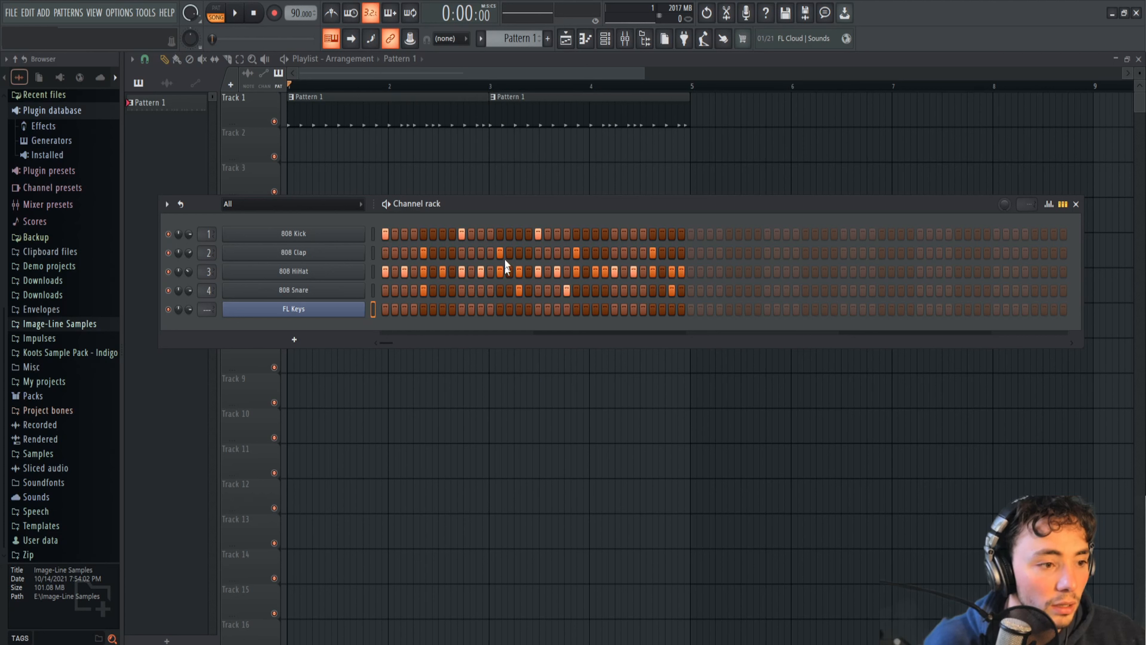
{"action": "left_click", "coordinate": [523, 43]}
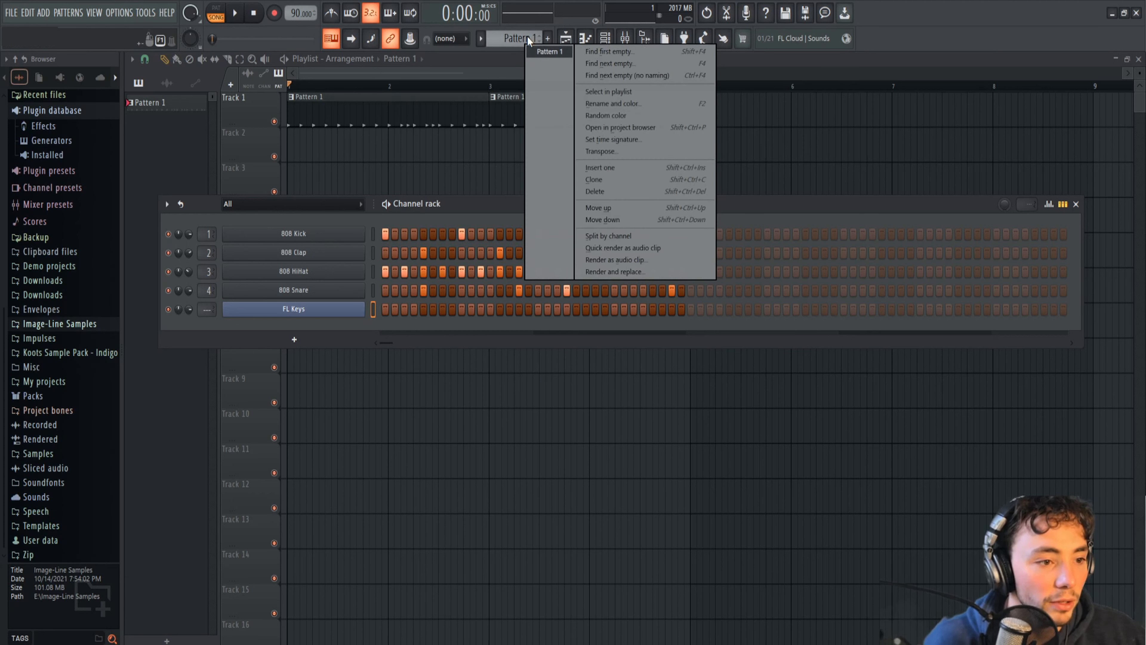
{"action": "left_click", "coordinate": [526, 37]}
{"action": "left_click_drag", "start_coordinate": [524, 38], "coordinate": [523, 32]}
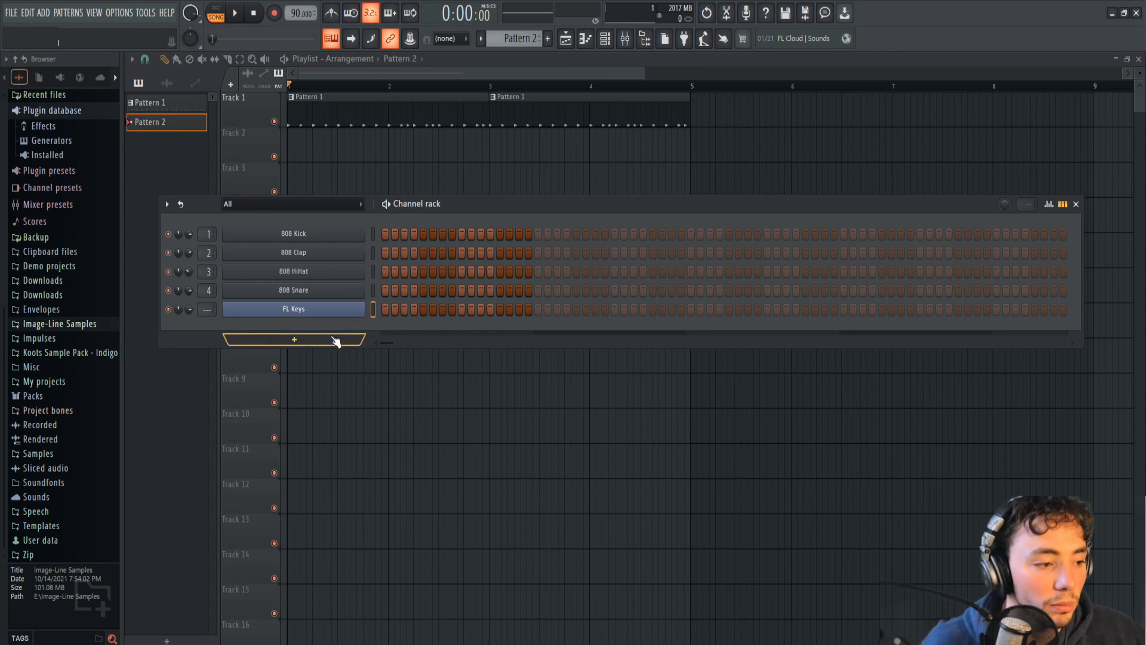
{"action": "right_click", "coordinate": [331, 312]}
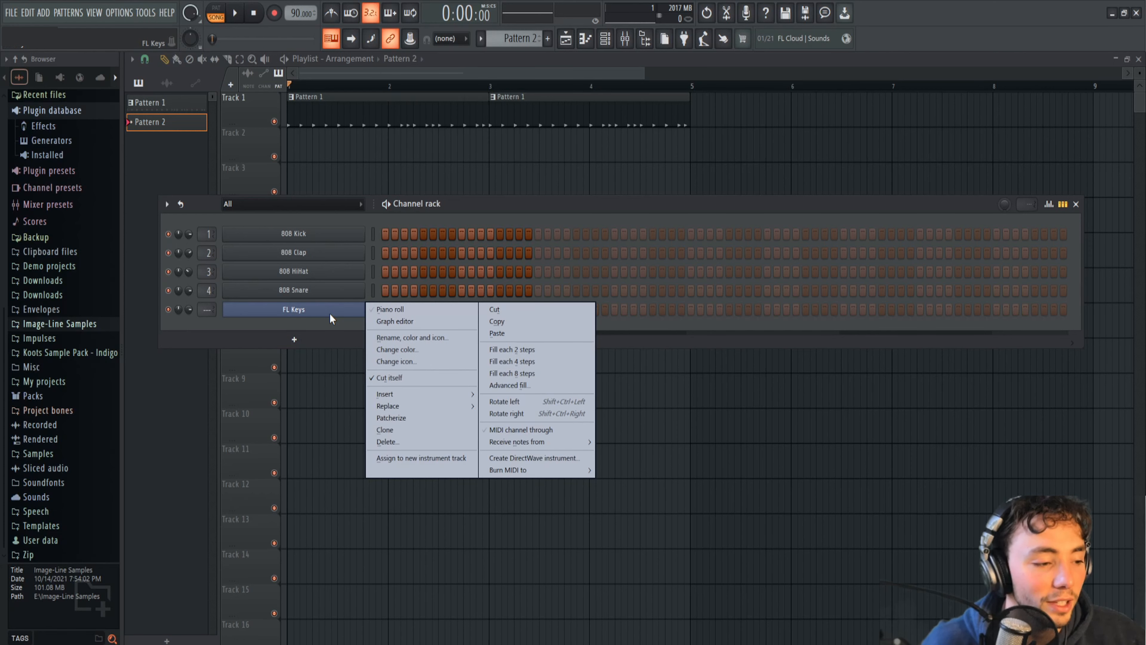
{"action": "left_click", "coordinate": [514, 334]}
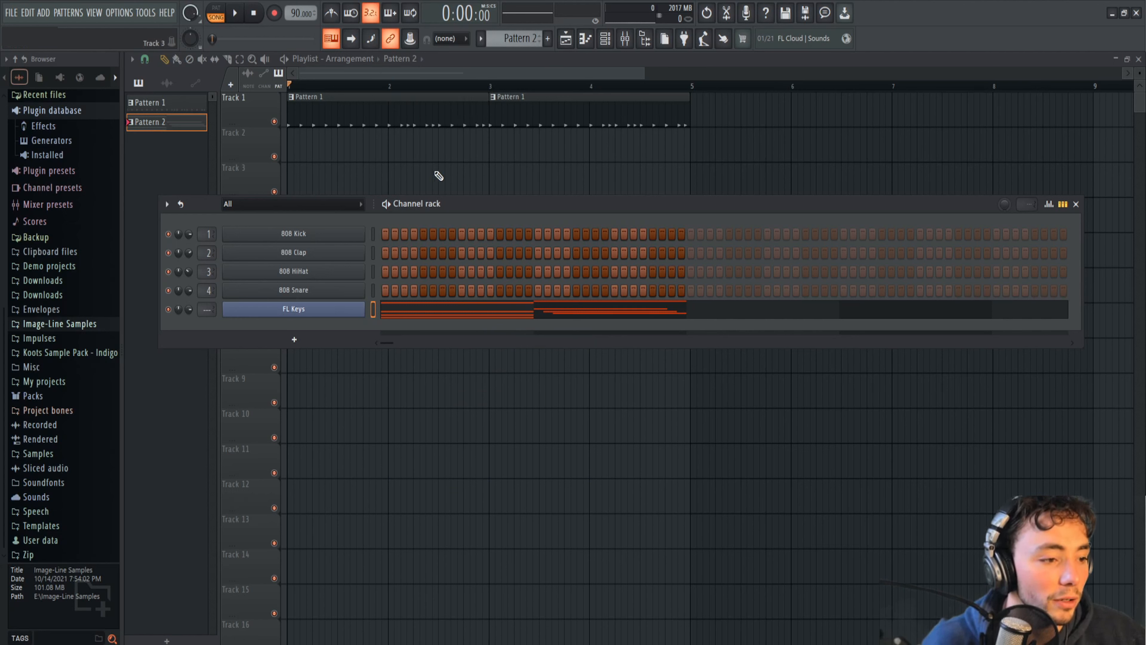
Step: Place Pattern 2 clips on Track 2 at bars 1 and 3, directly below the Pattern 1 clips, and play the song briefly
{"action": "key", "text": "F6"}
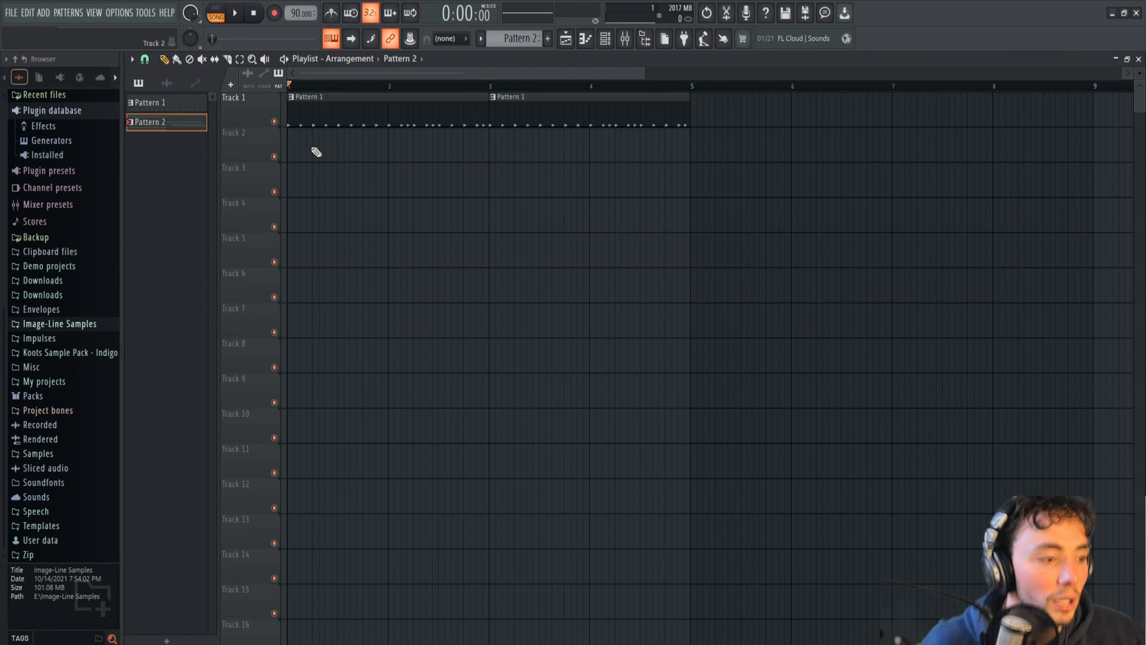
{"action": "left_click", "coordinate": [293, 154]}
{"action": "left_click_drag", "start_coordinate": [497, 180], "coordinate": [507, 121]}
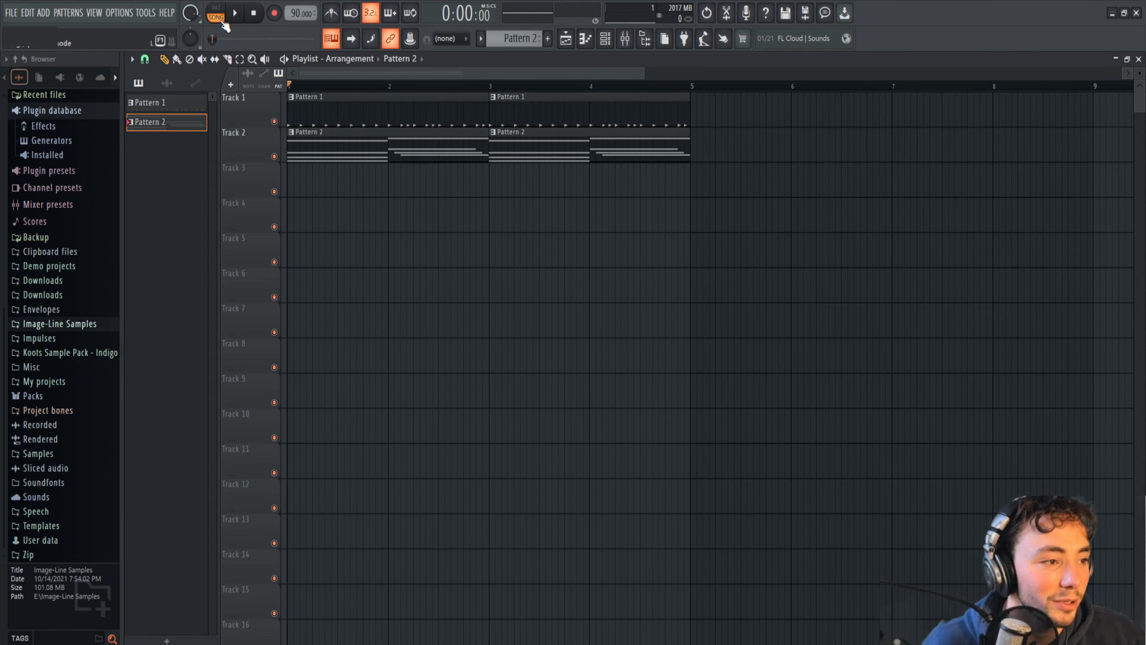
{"action": "left_click", "coordinate": [240, 12]}
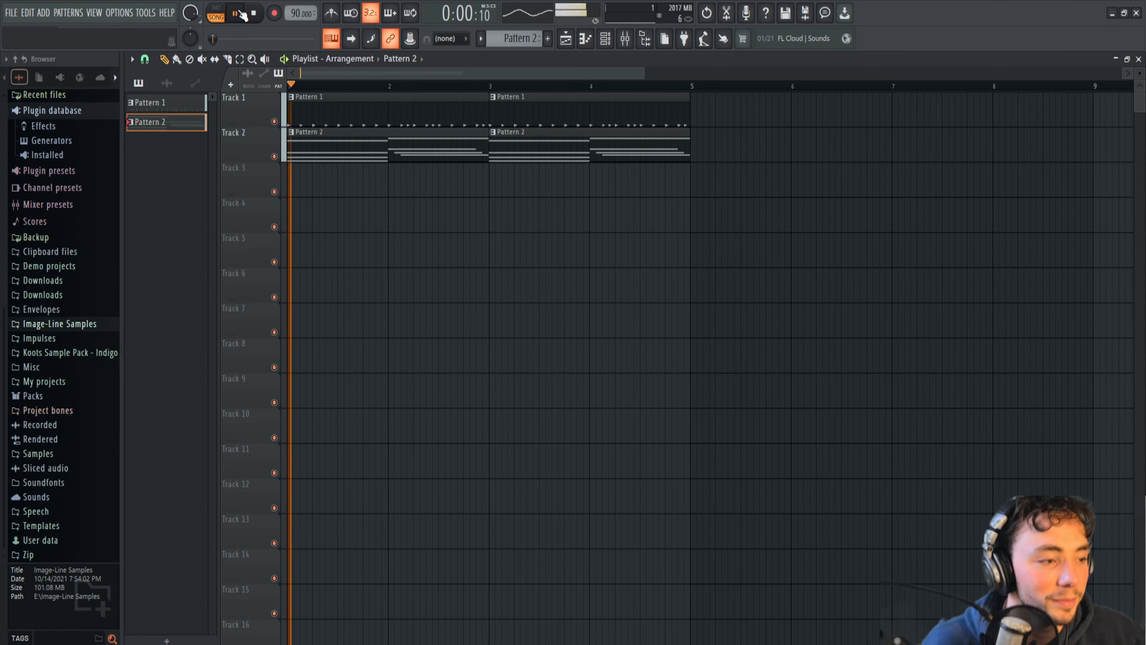
{"action": "left_click", "coordinate": [252, 13]}
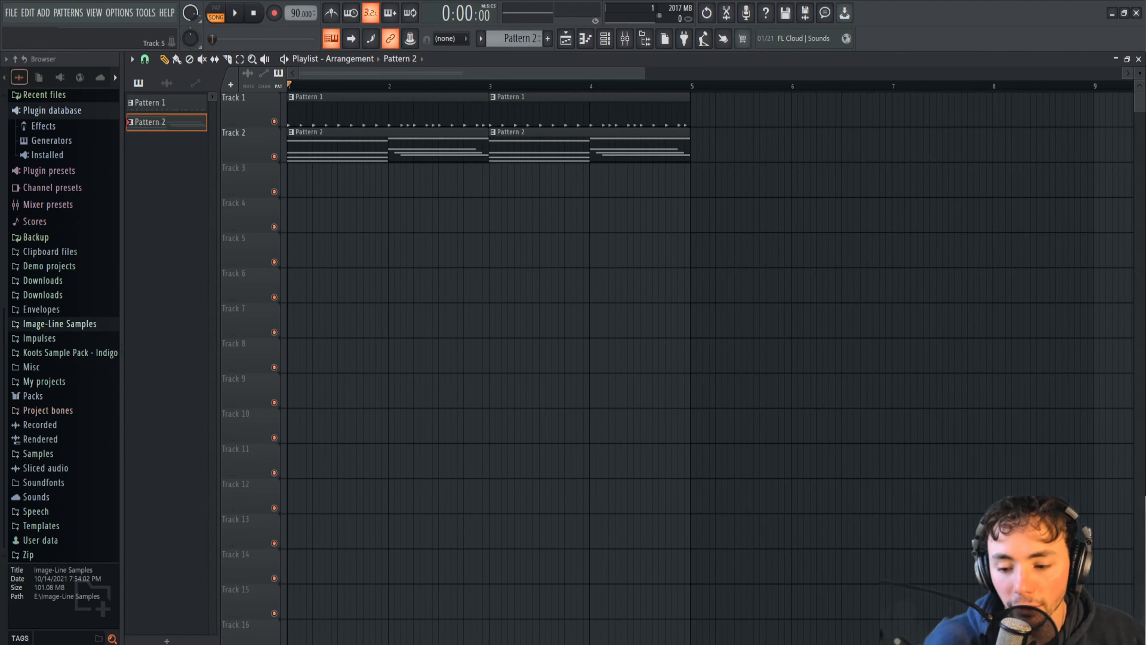
Step: Switch to a new Pattern 3 and add a BooBass channel, placing its plugin window below the channel rack
{"action": "key", "text": "F6"}
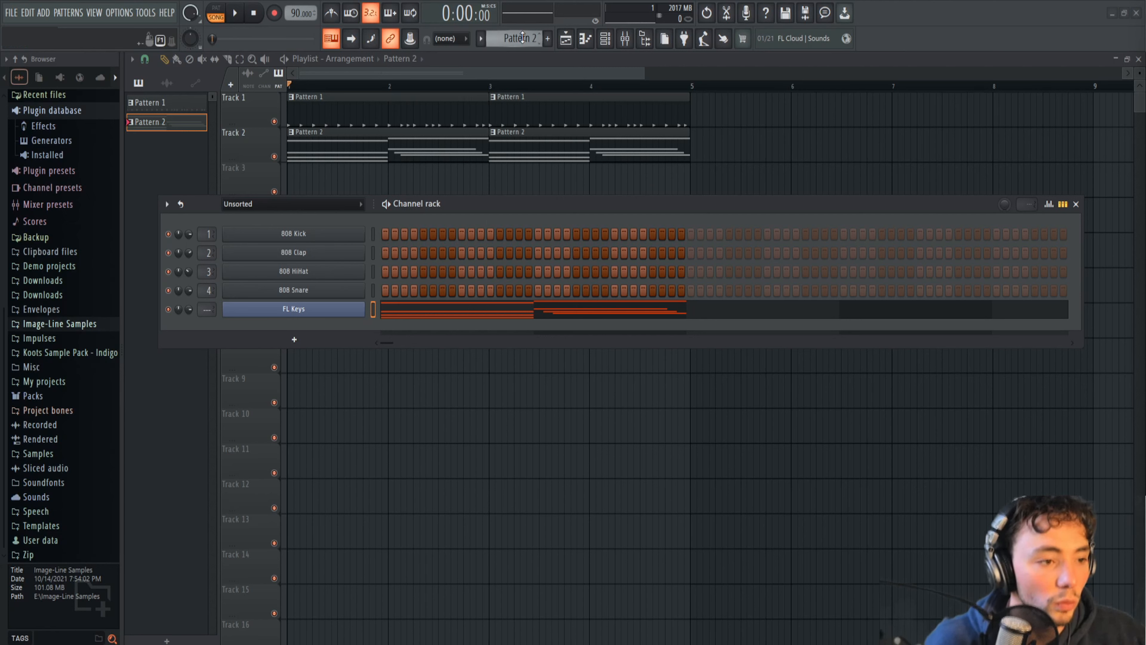
{"action": "left_click_drag", "start_coordinate": [522, 38], "coordinate": [523, 32]}
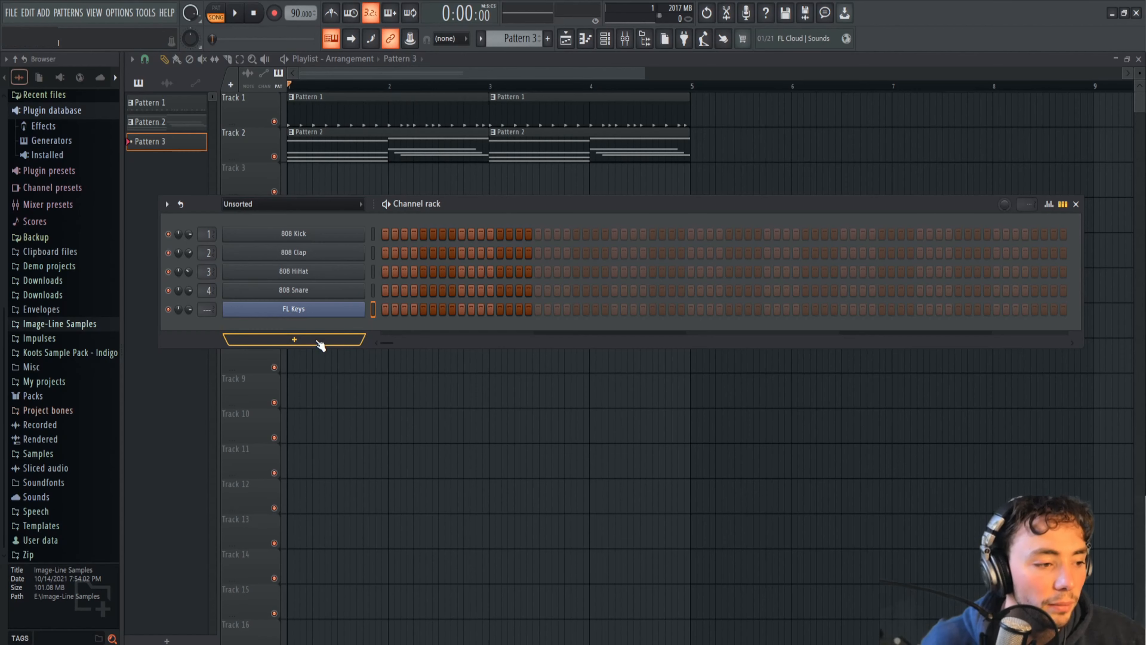
{"action": "left_click", "coordinate": [295, 341]}
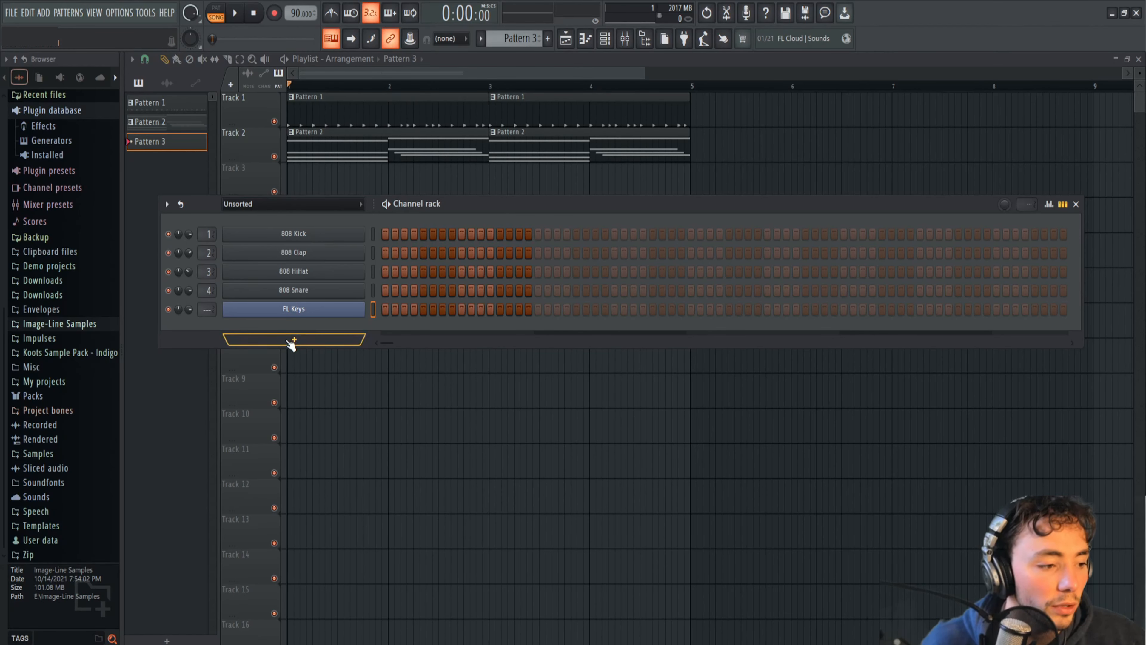
{"action": "left_click", "coordinate": [565, 327]}
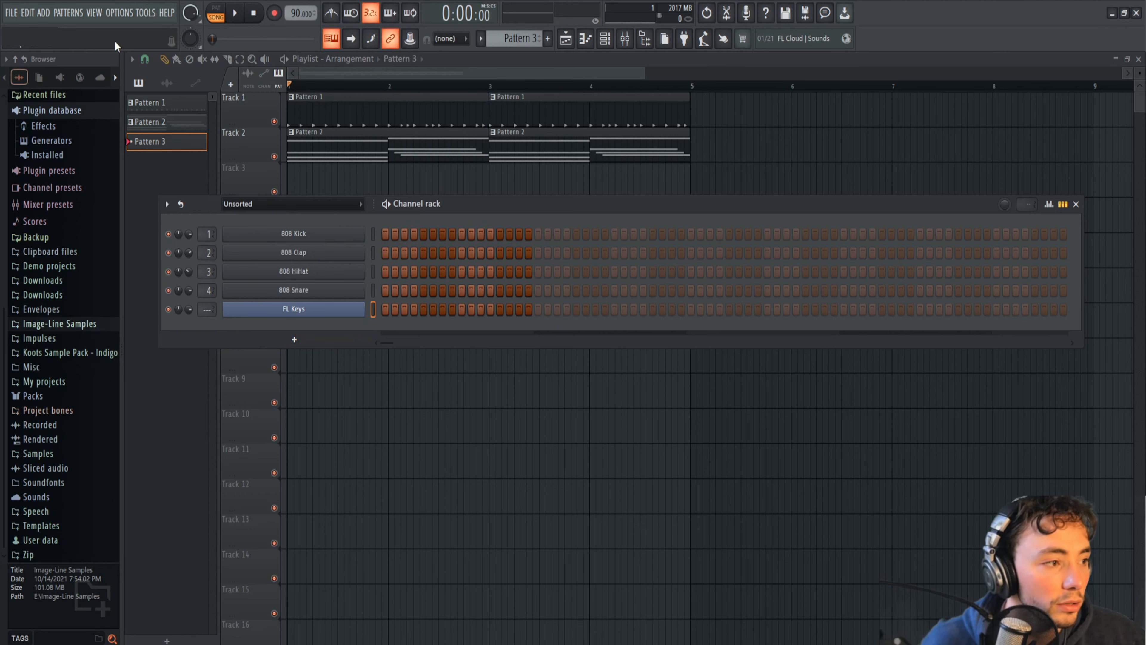
{"action": "left_click", "coordinate": [44, 13]}
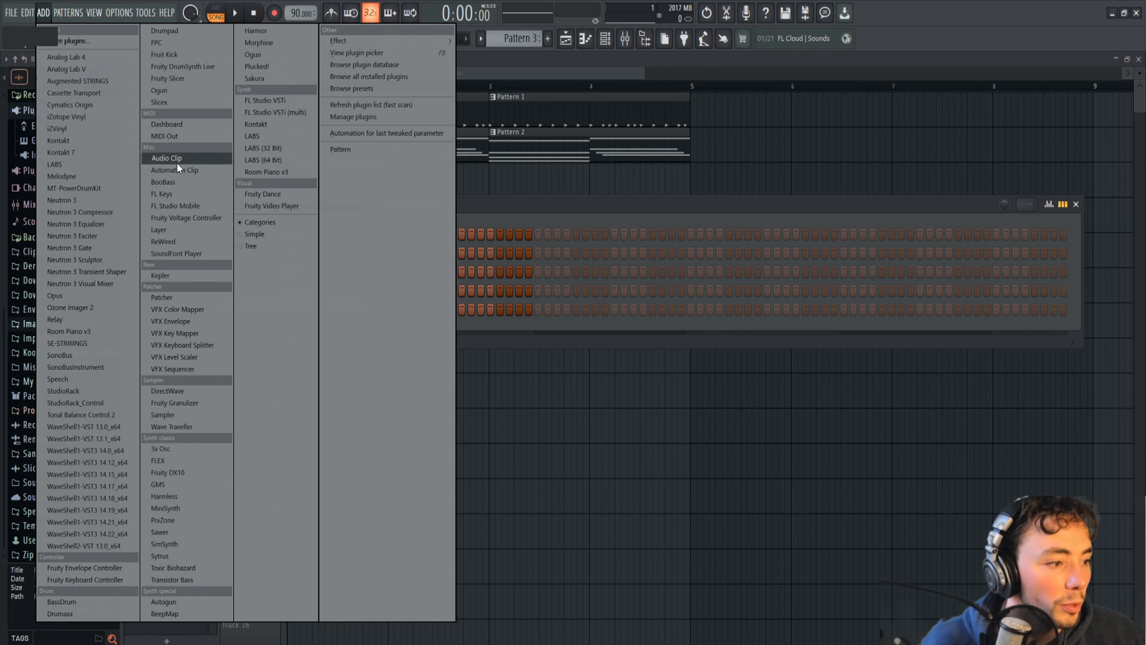
{"action": "left_click", "coordinate": [183, 186]}
{"action": "left_click_drag", "start_coordinate": [350, 236], "coordinate": [387, 419]}
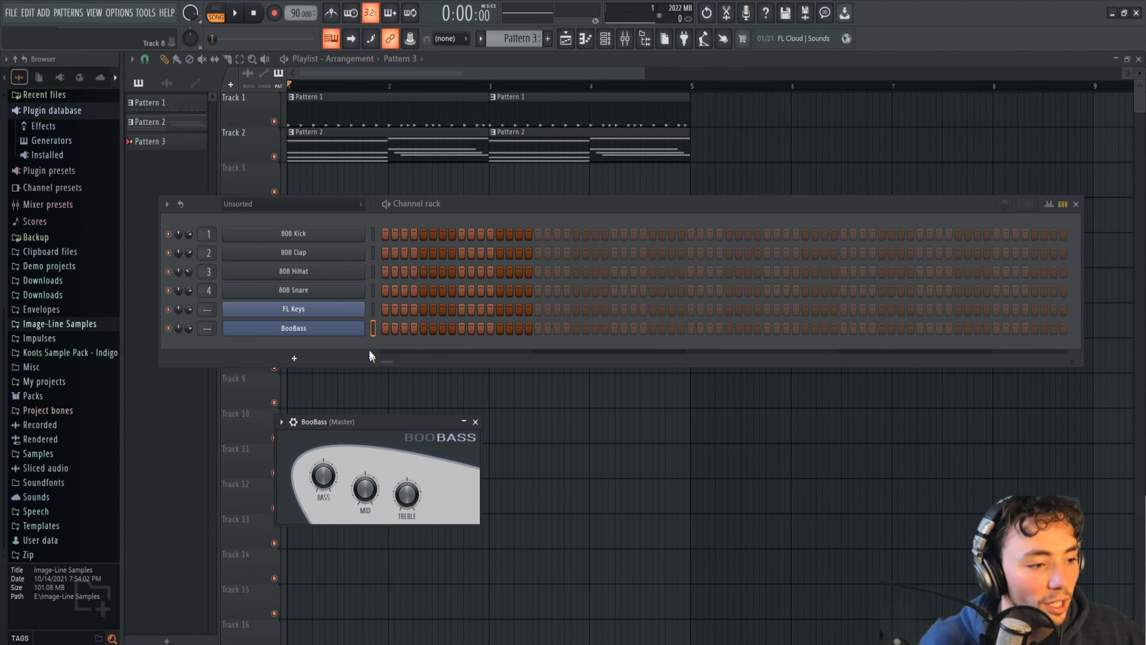
Step: Draw an F4 note spanning bar 1 in Pattern 3's BooBass piano roll, close it and switch to Pattern 2
{"action": "right_click", "coordinate": [353, 334]}
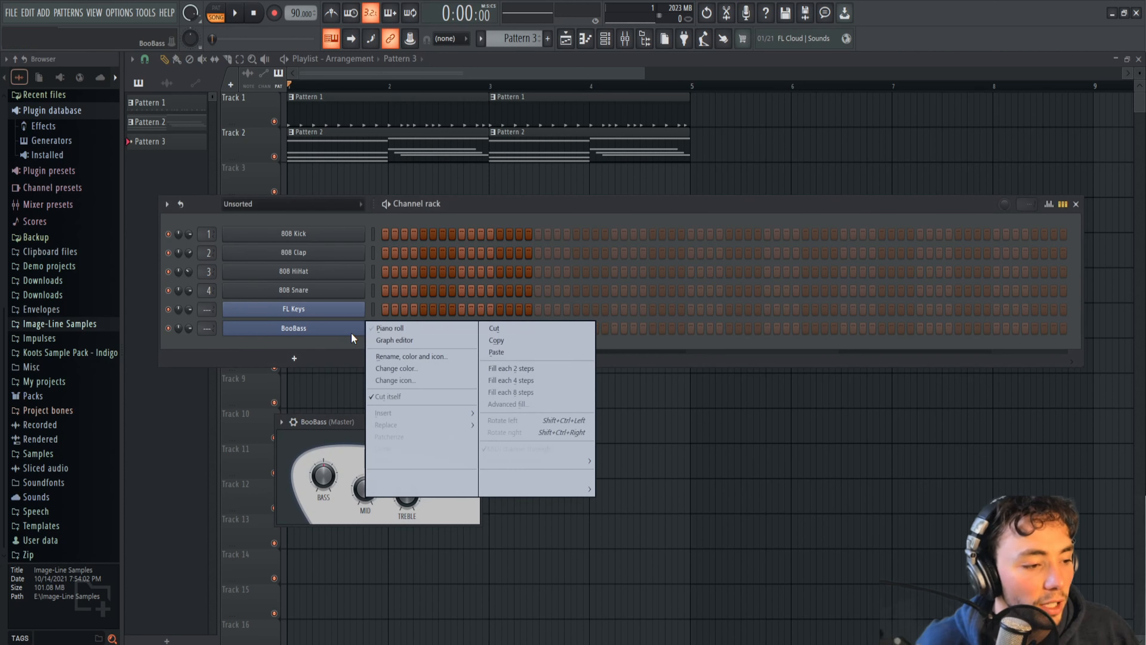
{"action": "left_click", "coordinate": [385, 329]}
{"action": "left_click_drag", "start_coordinate": [178, 410], "coordinate": [396, 408]}
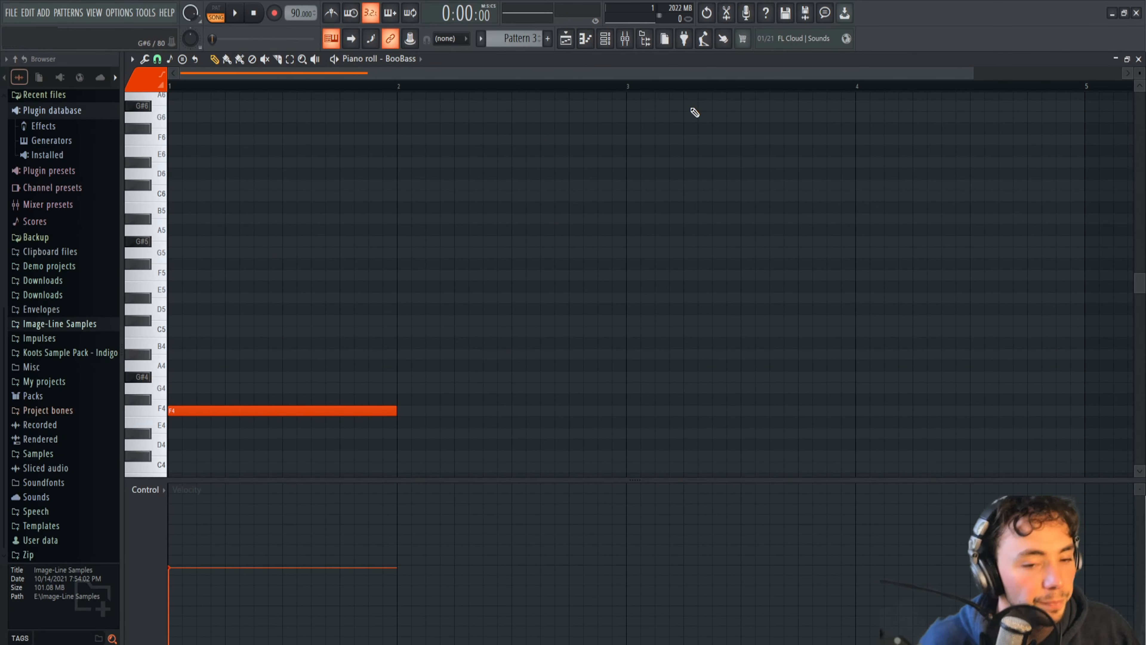
{"action": "left_click", "coordinate": [1139, 59]}
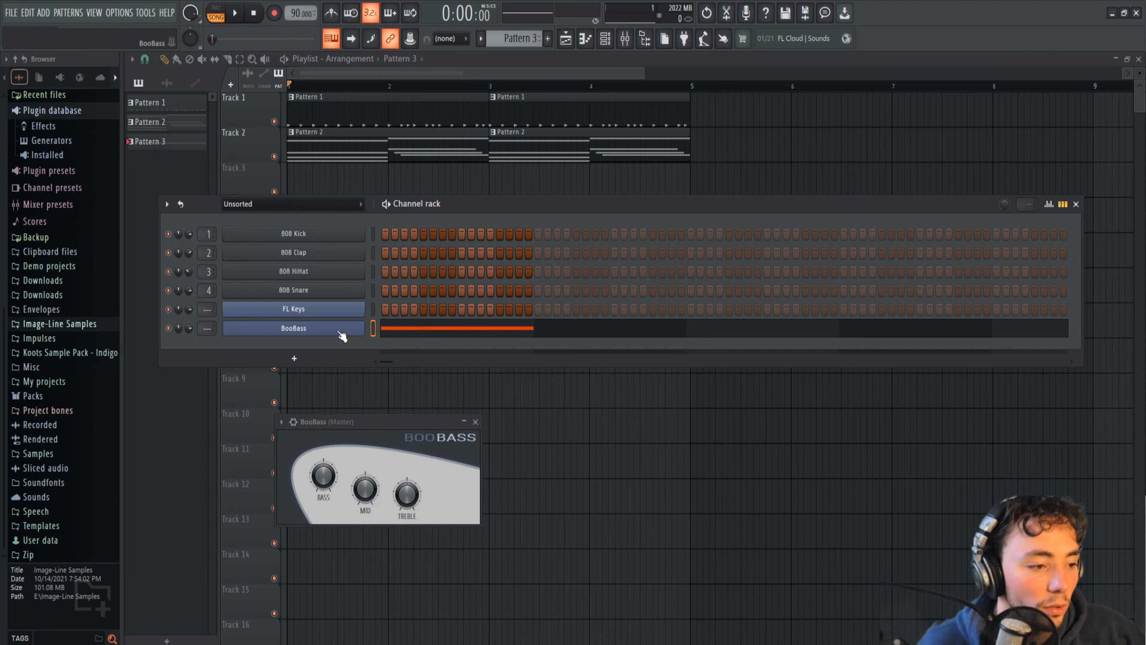
{"action": "scroll", "coordinate": [519, 38], "scroll_direction": "down", "scroll_amount": 1}
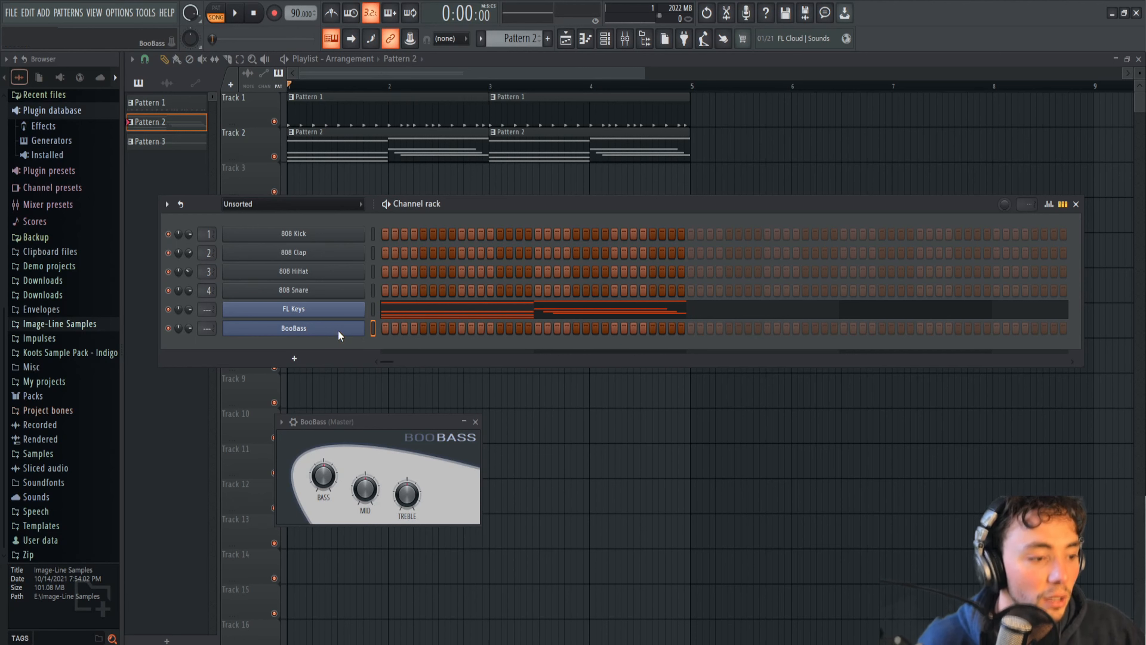
Step: In Pattern 2's BooBass piano roll, draw F4 across bar 1 and A#4 matching the last ghost note in bar 2, and close it
{"action": "right_click", "coordinate": [363, 322]}
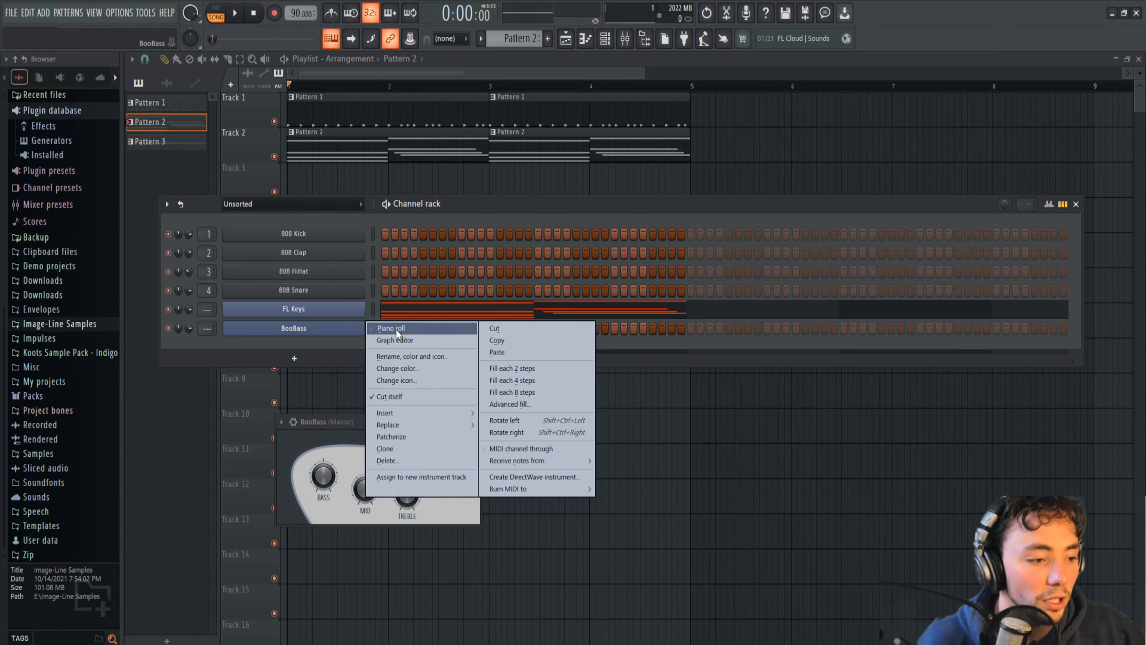
{"action": "left_click", "coordinate": [396, 329]}
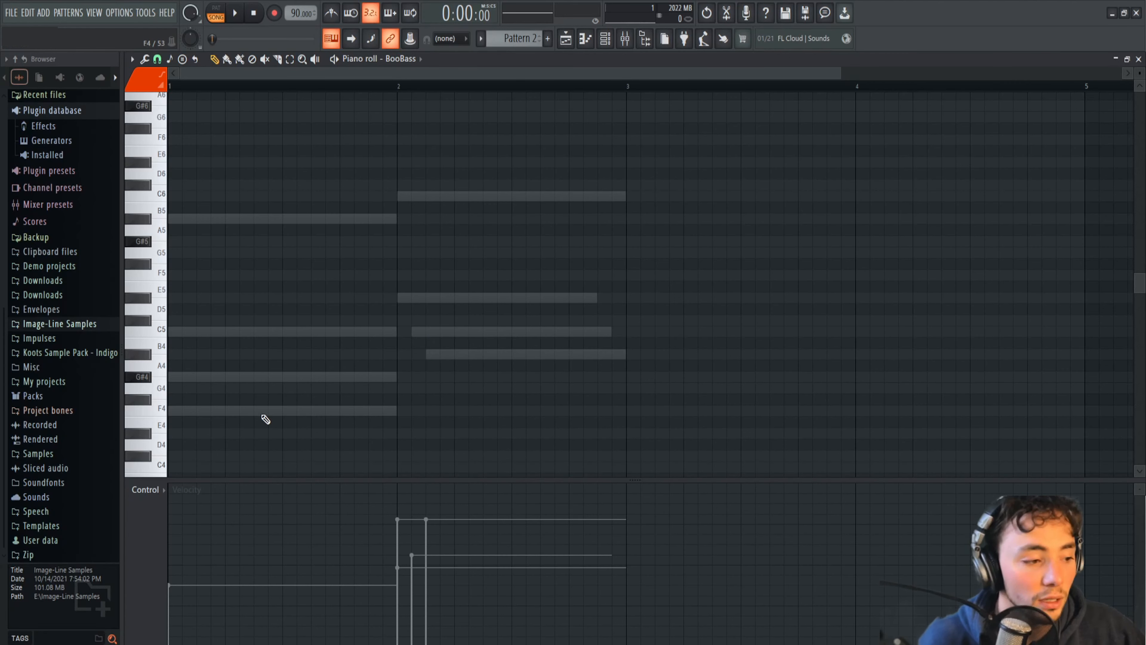
{"action": "left_click", "coordinate": [174, 411]}
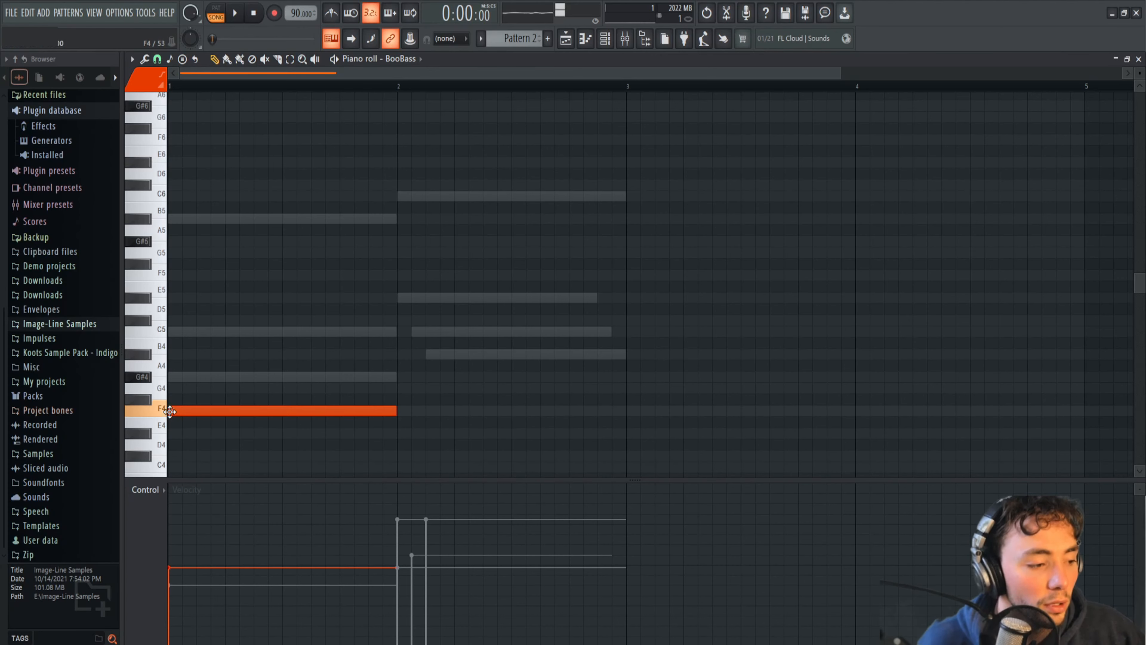
{"action": "left_click", "coordinate": [425, 354]}
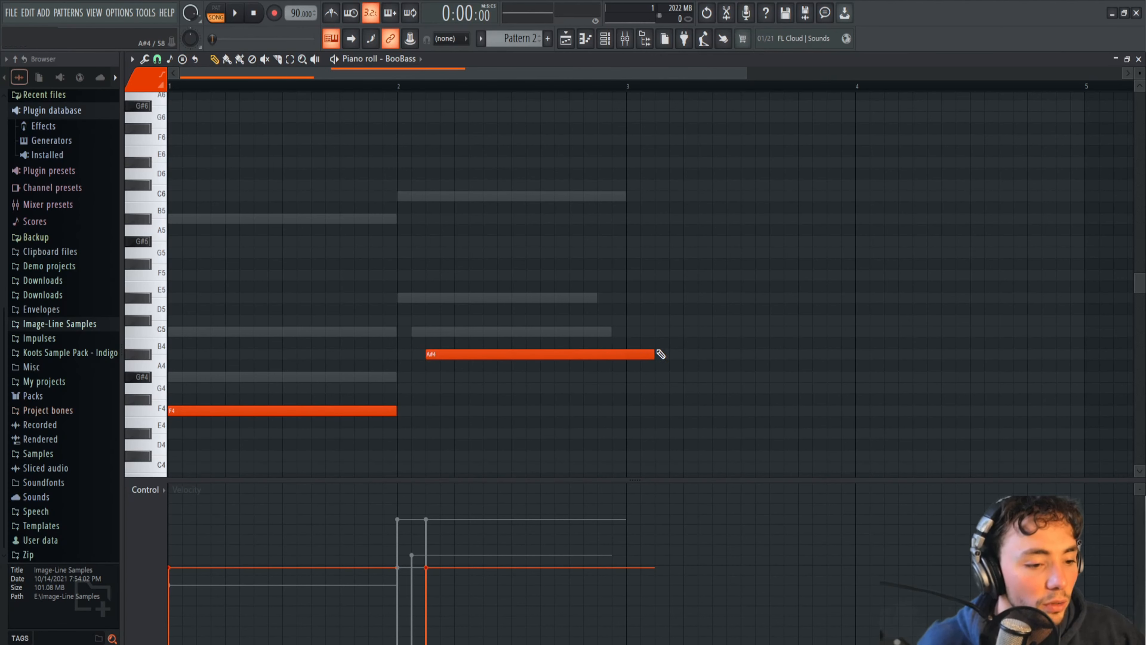
{"action": "left_click_drag", "start_coordinate": [653, 352], "coordinate": [625, 353]}
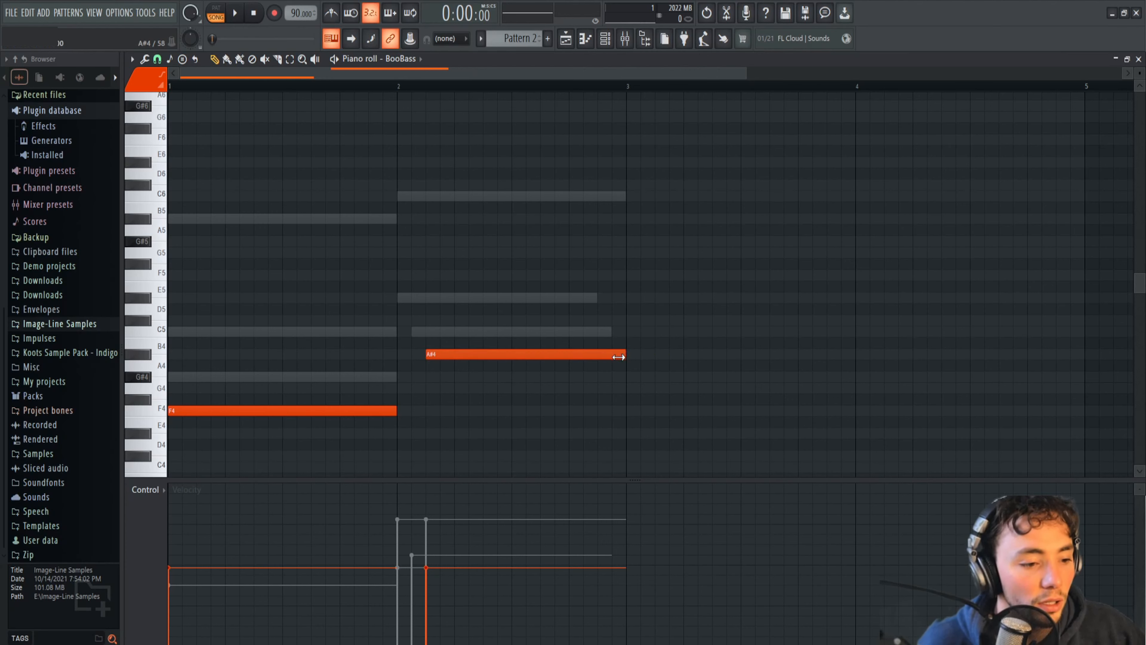
{"action": "left_click", "coordinate": [93, 12]}
{"action": "left_click", "coordinate": [112, 53]}
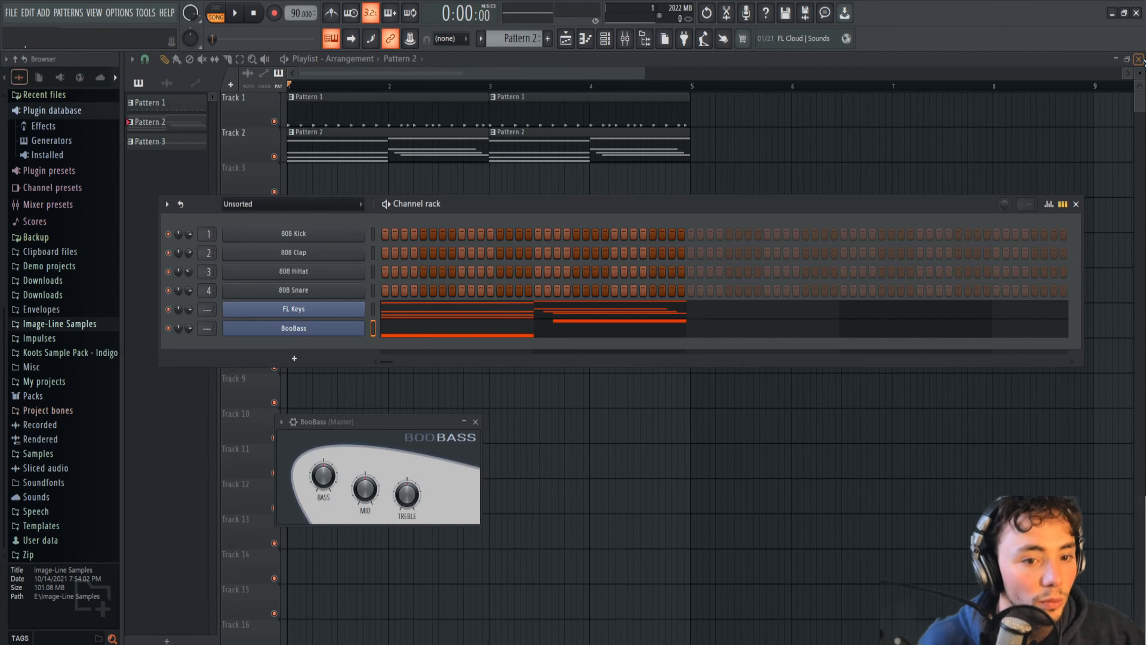
Step: Cut the BooBass notes from Pattern 2 and paste them into the BooBass channel of Pattern 3
{"action": "right_click", "coordinate": [307, 330]}
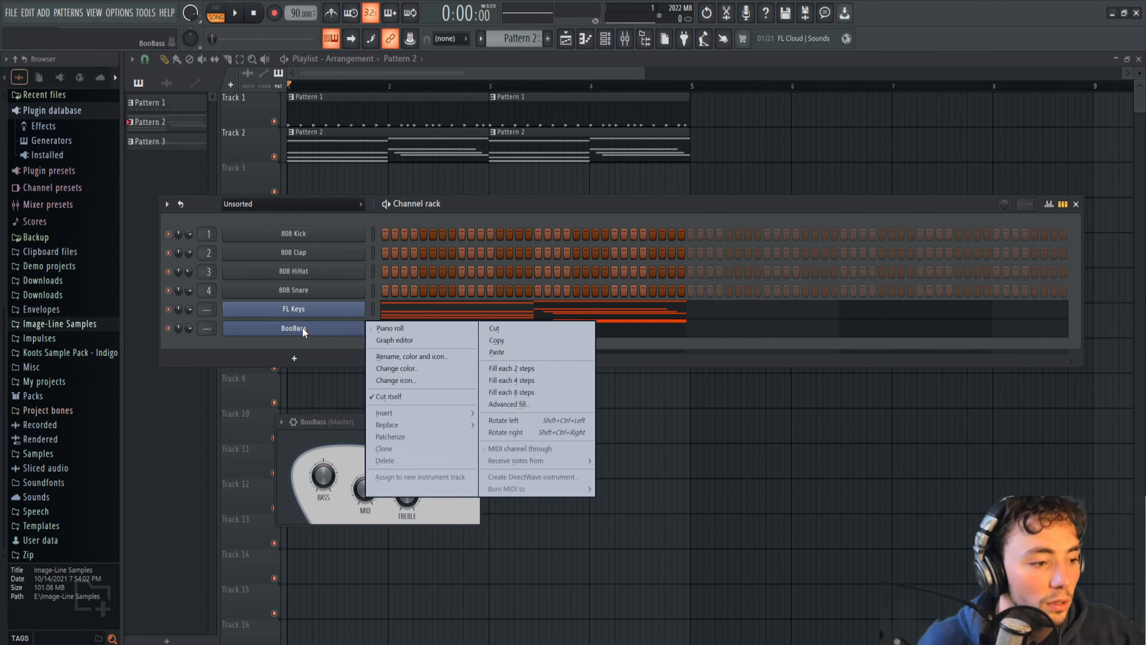
{"action": "left_click", "coordinate": [519, 332]}
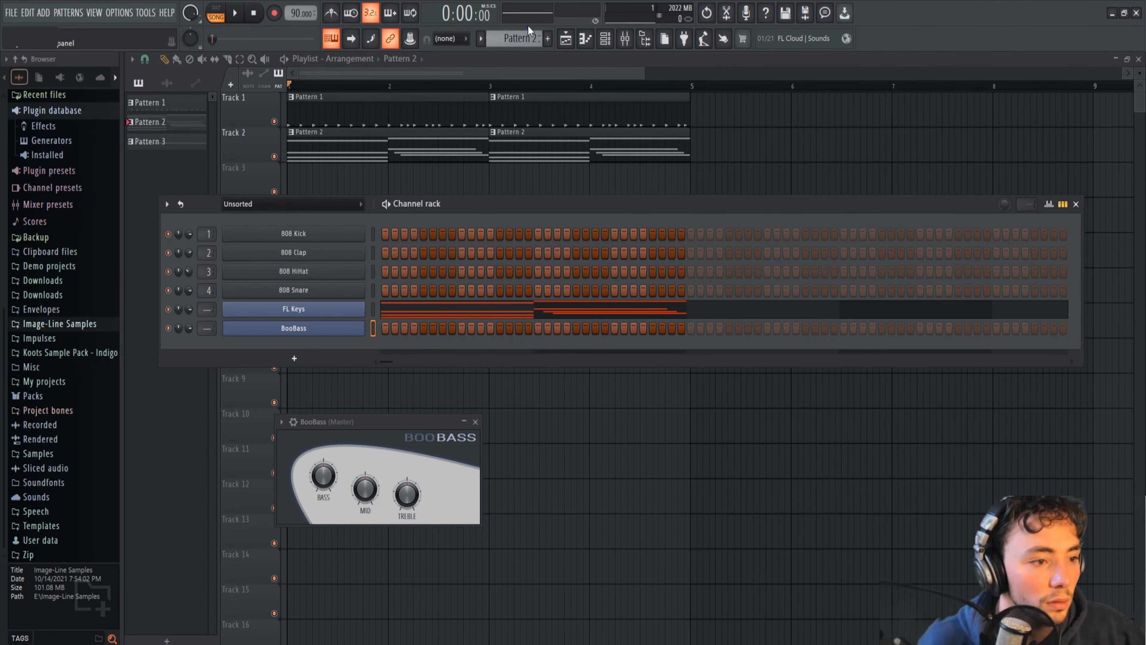
{"action": "left_click_drag", "start_coordinate": [522, 38], "coordinate": [522, 49]}
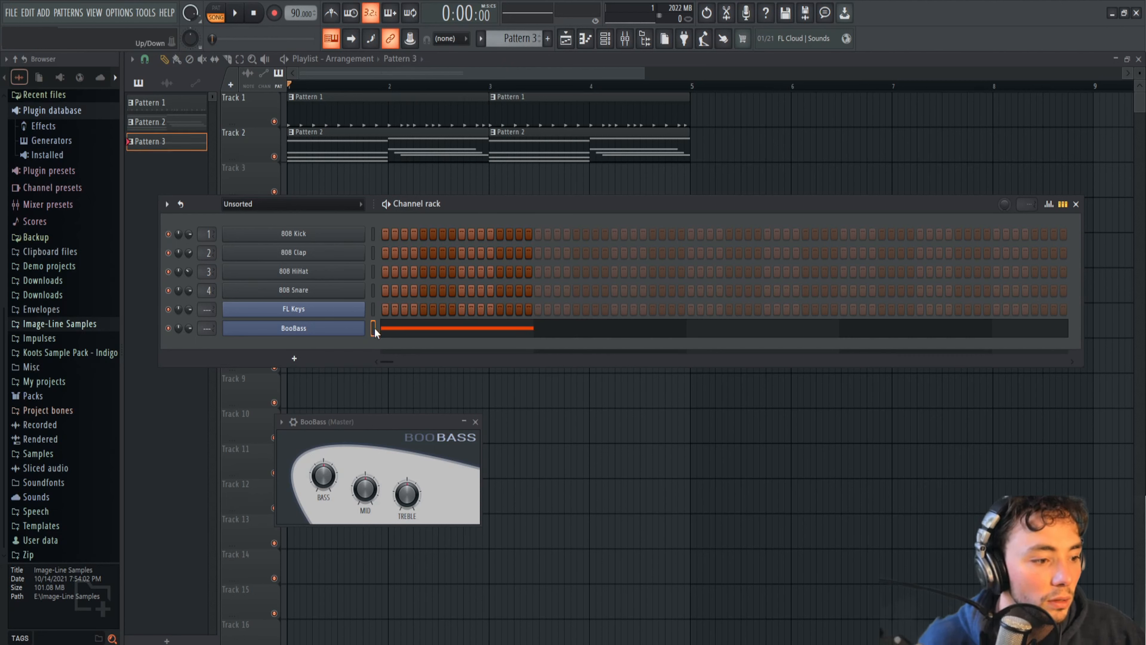
{"action": "right_click", "coordinate": [357, 328]}
{"action": "left_click", "coordinate": [496, 352]}
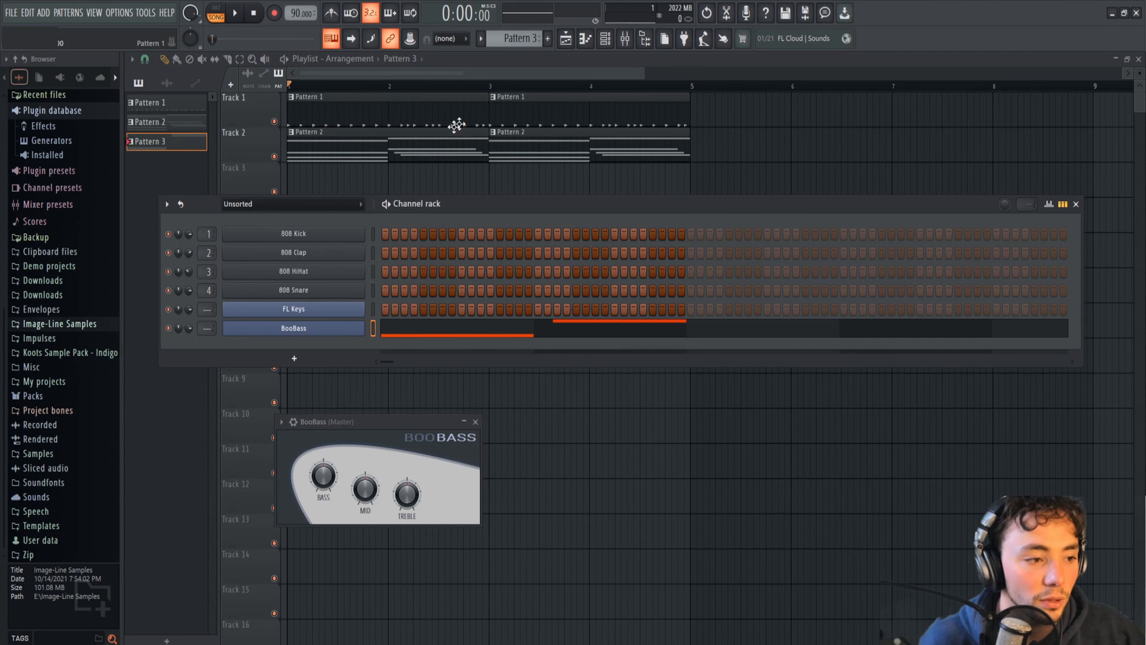
Step: Place Pattern 3 clips on Track 3 at bars 1 and 3, directly below the Pattern 2 clips, removing the stray clip past bar 5
{"action": "left_click", "coordinate": [718, 172]}
{"action": "right_click", "coordinate": [749, 174]}
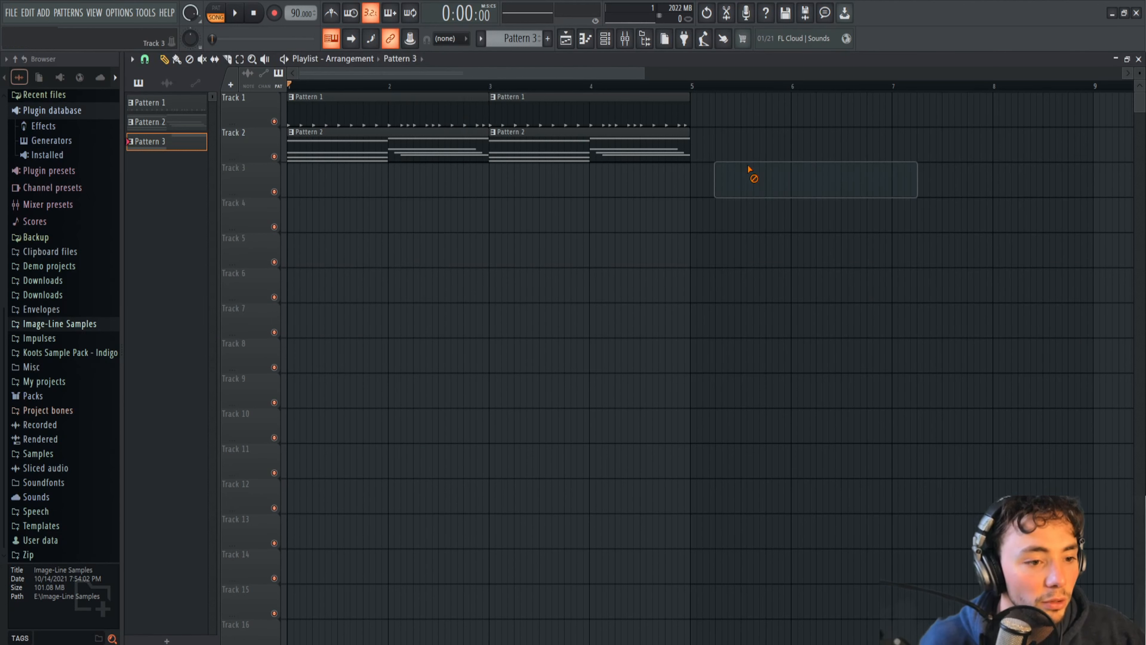
{"action": "left_click", "coordinate": [294, 185]}
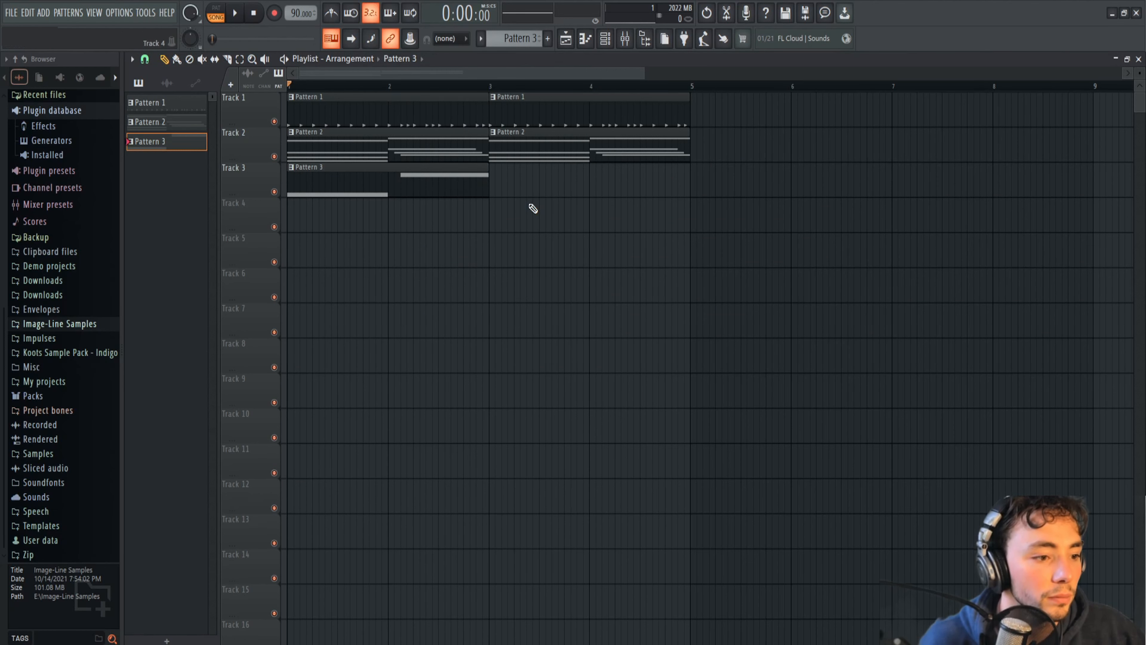
{"action": "left_click", "coordinate": [553, 189]}
{"action": "left_click_drag", "start_coordinate": [554, 189], "coordinate": [515, 190]}
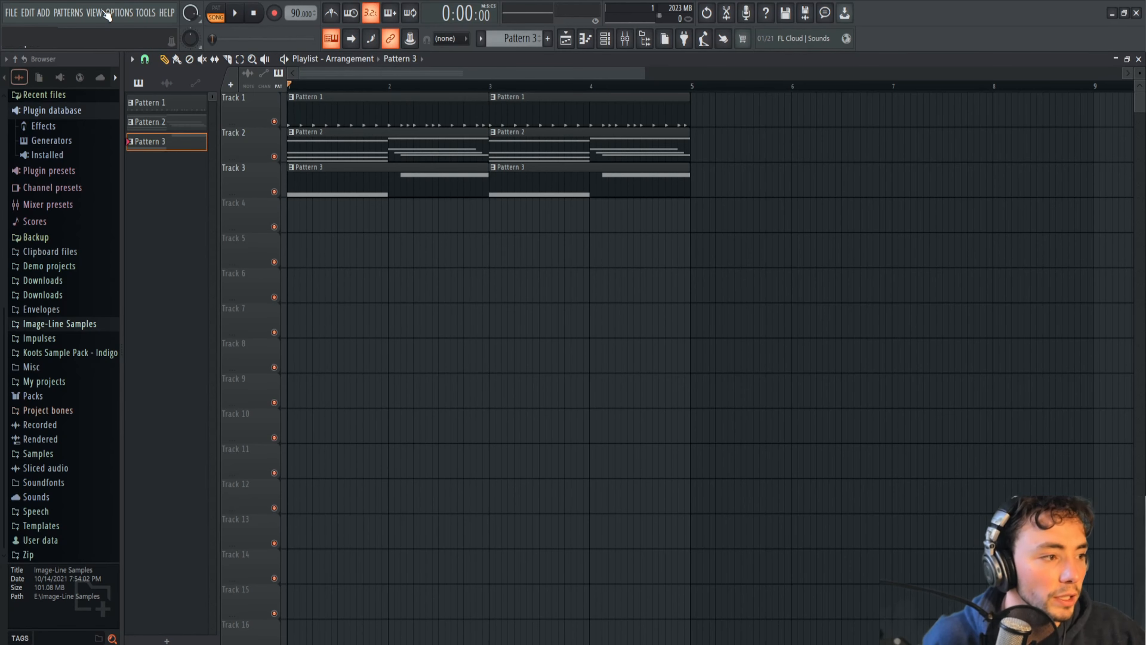
Step: Bring the channel rack back into view over the playlist and switch to Pattern 1
{"action": "left_click", "coordinate": [94, 12]}
{"action": "left_click", "coordinate": [108, 64]}
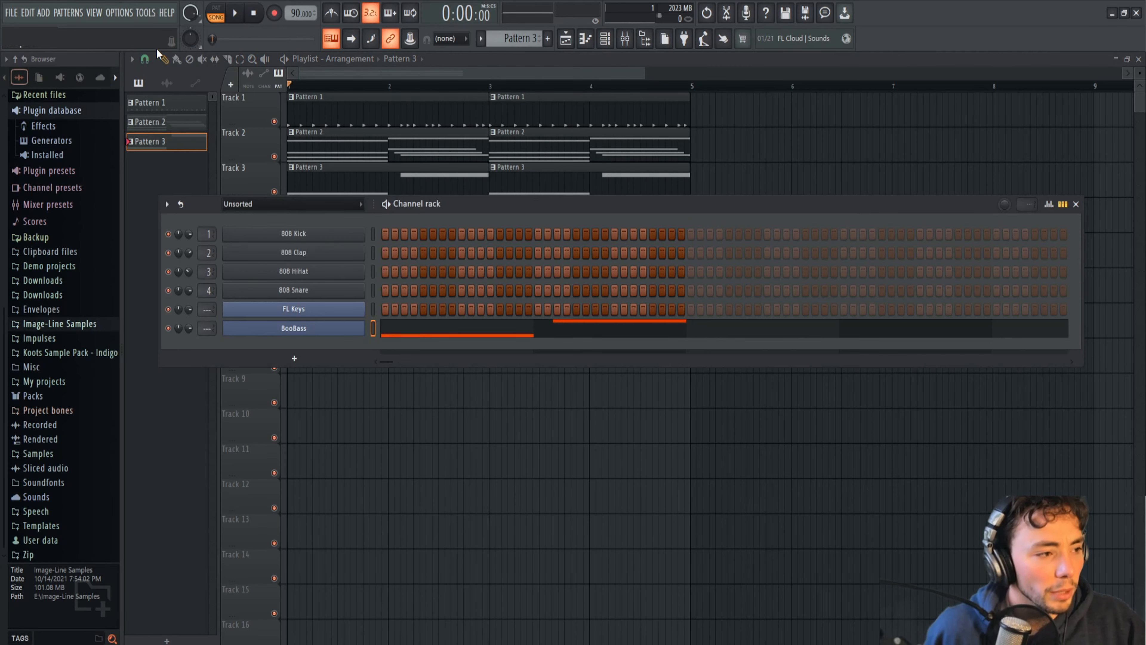
{"action": "left_click", "coordinate": [94, 12]}
{"action": "left_click", "coordinate": [112, 64]}
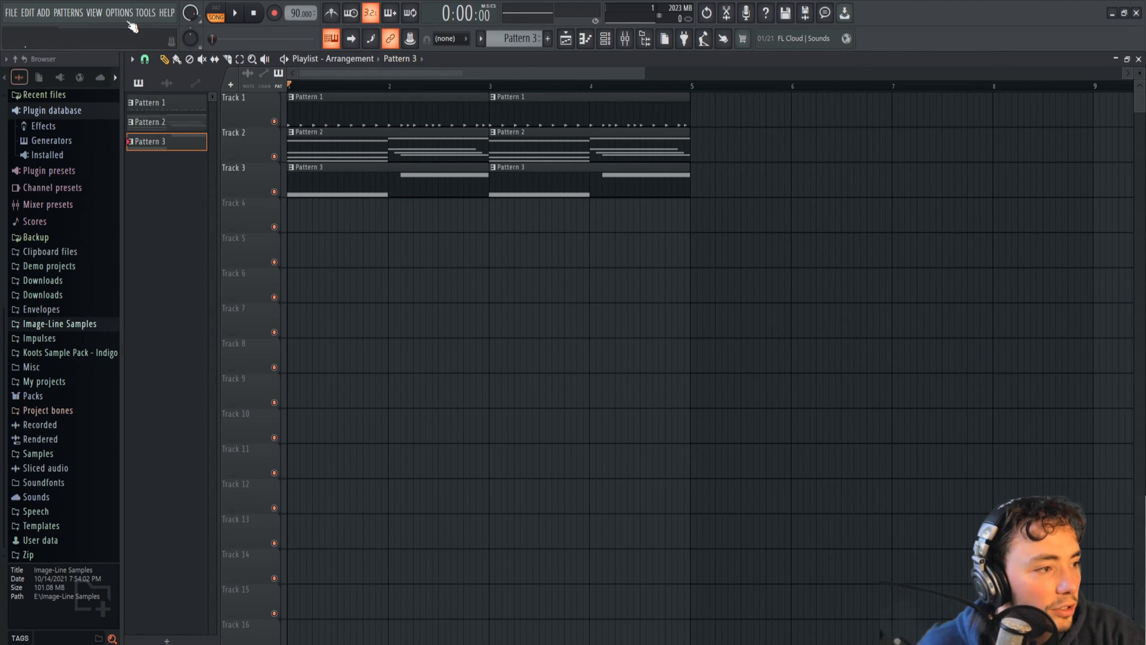
{"action": "left_click", "coordinate": [94, 12]}
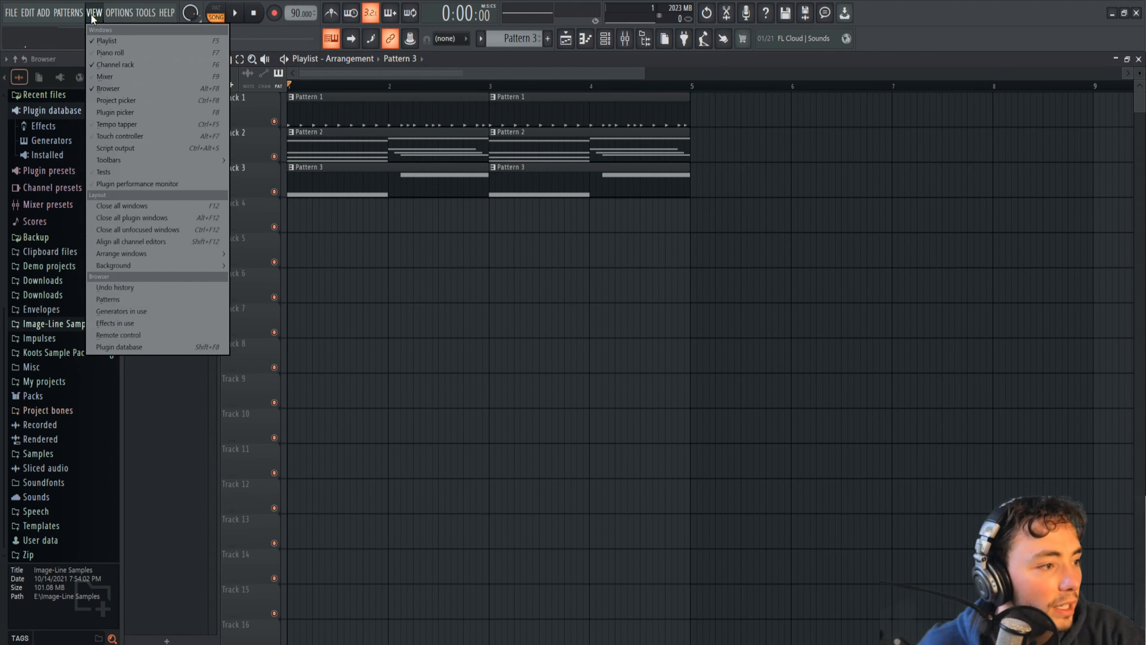
{"action": "left_click", "coordinate": [110, 64]}
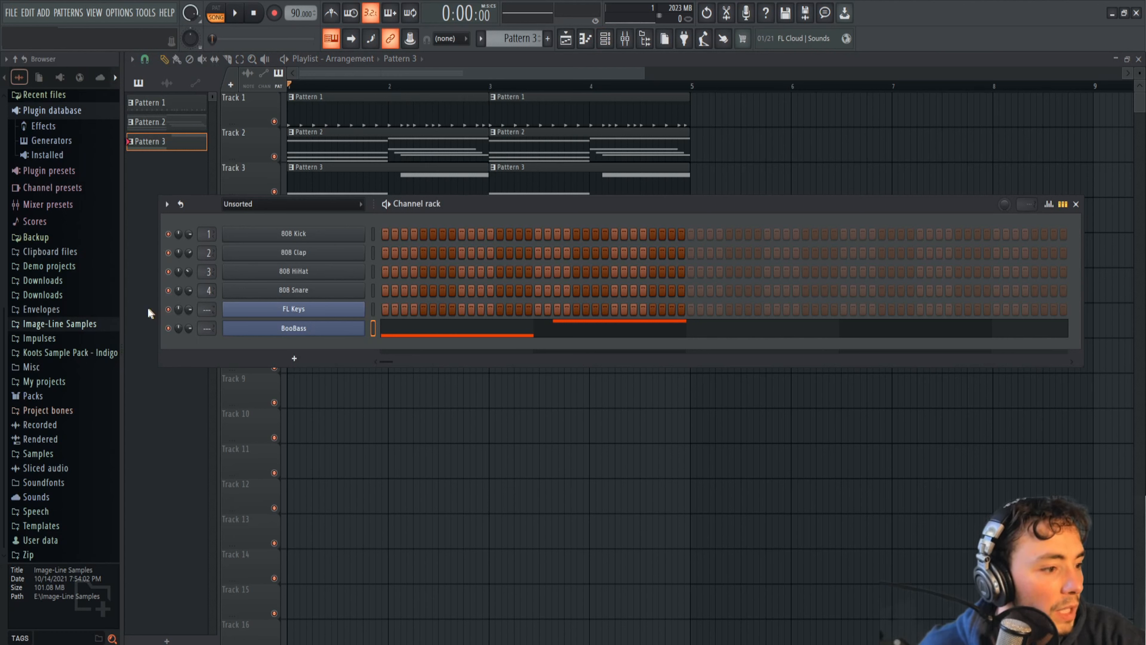
{"action": "left_click", "coordinate": [520, 40]}
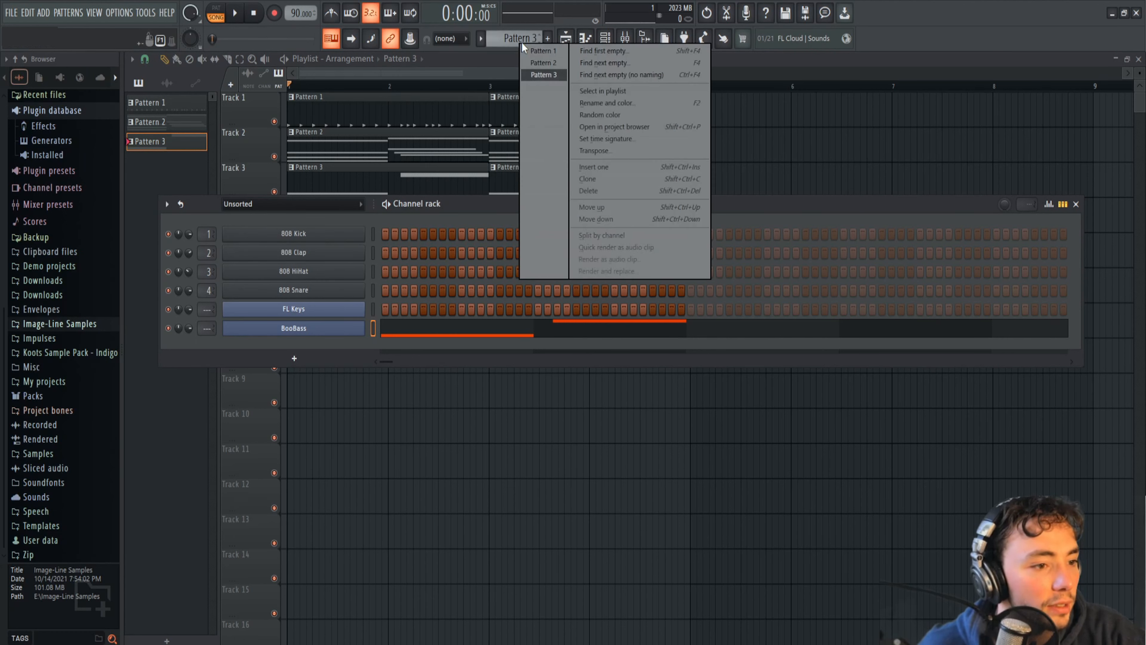
{"action": "left_click", "coordinate": [537, 51]}
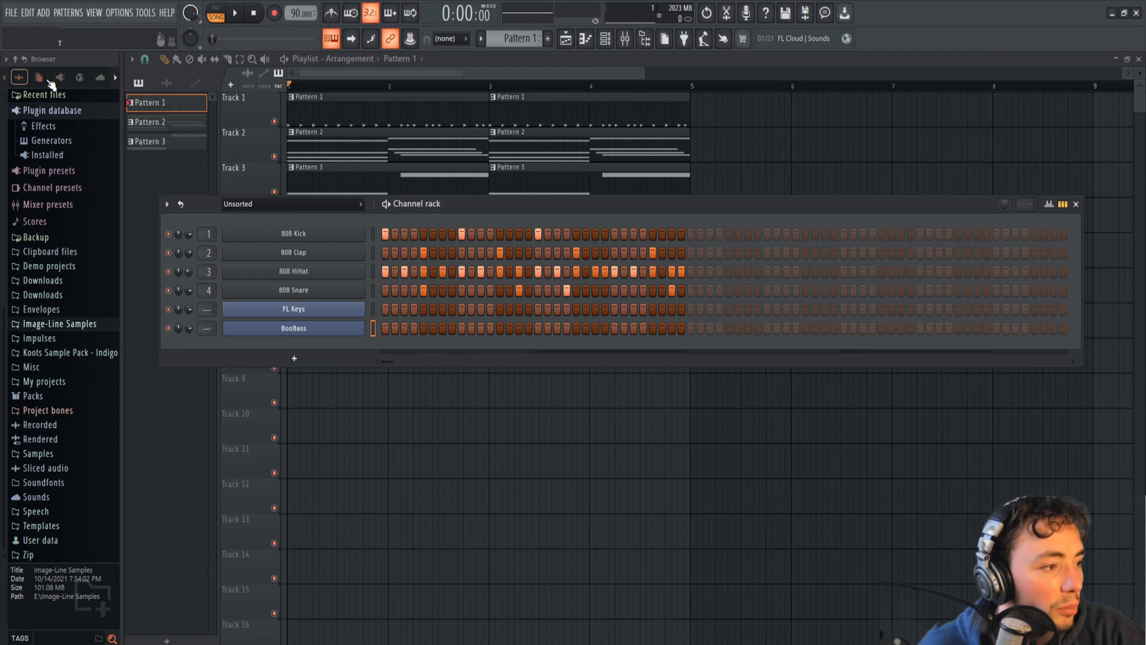
Step: Expand the Packs folder in the browser down to the Kicks samples inside Drums
{"action": "scroll", "coordinate": [50, 248], "scroll_direction": "up", "scroll_amount": 1}
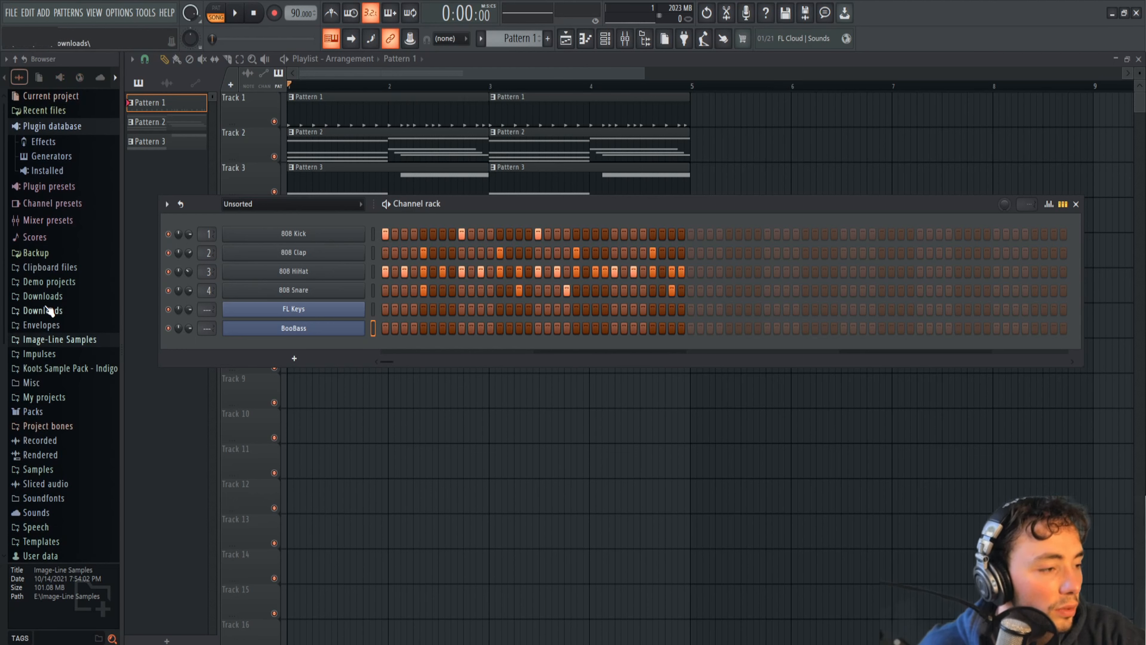
{"action": "scroll", "coordinate": [49, 309], "scroll_direction": "down", "scroll_amount": 1}
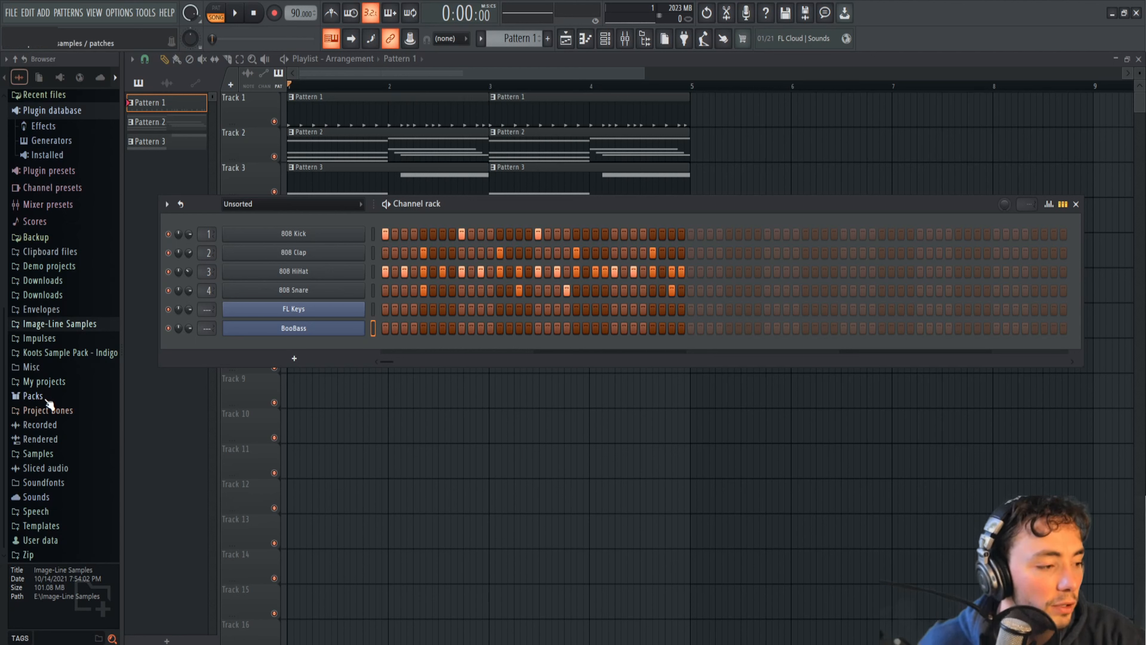
{"action": "left_click", "coordinate": [43, 400]}
{"action": "scroll", "coordinate": [47, 404], "scroll_direction": "down", "scroll_amount": 3}
{"action": "scroll", "coordinate": [48, 405], "scroll_direction": "down", "scroll_amount": 1}
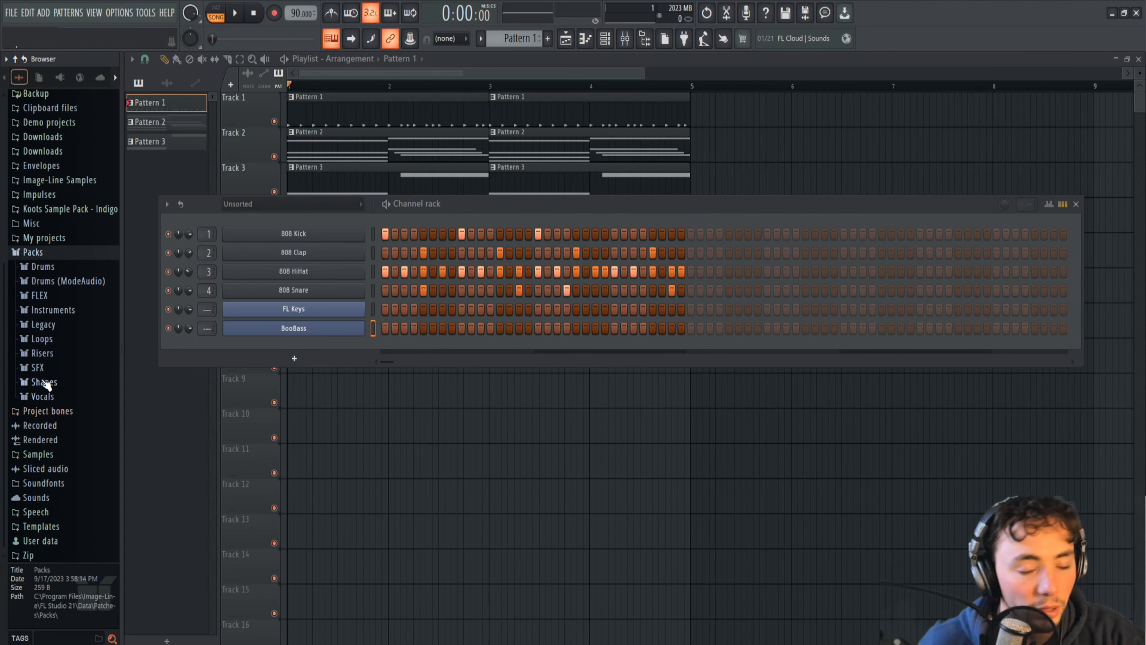
{"action": "left_click", "coordinate": [51, 266]}
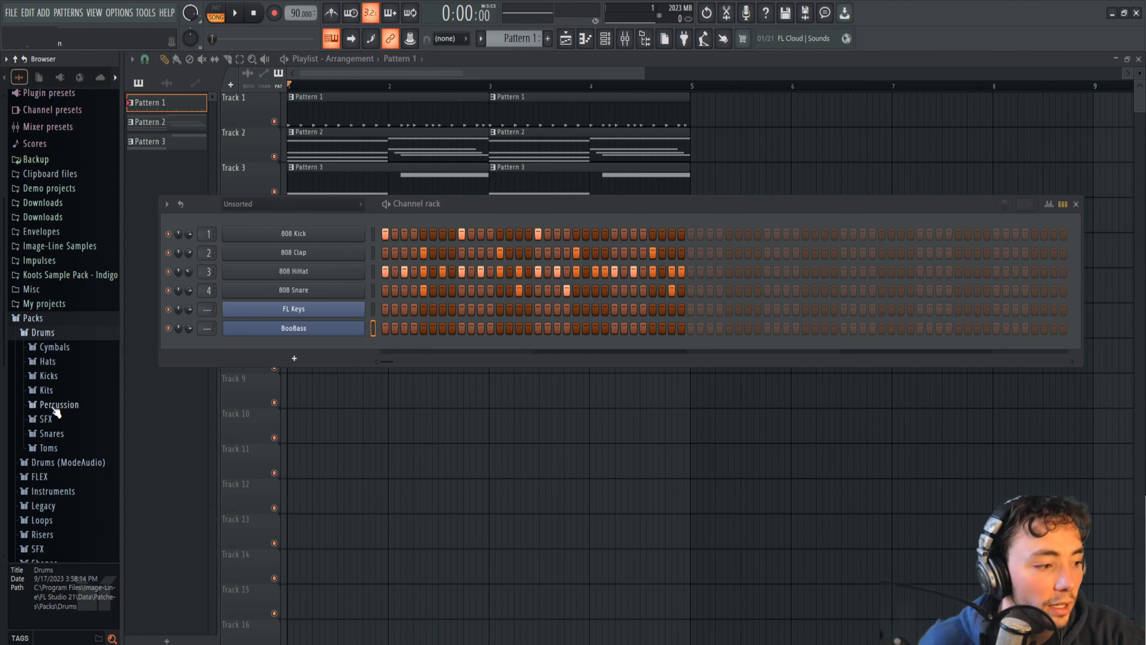
{"action": "scroll", "coordinate": [56, 277], "scroll_direction": "down", "scroll_amount": 4}
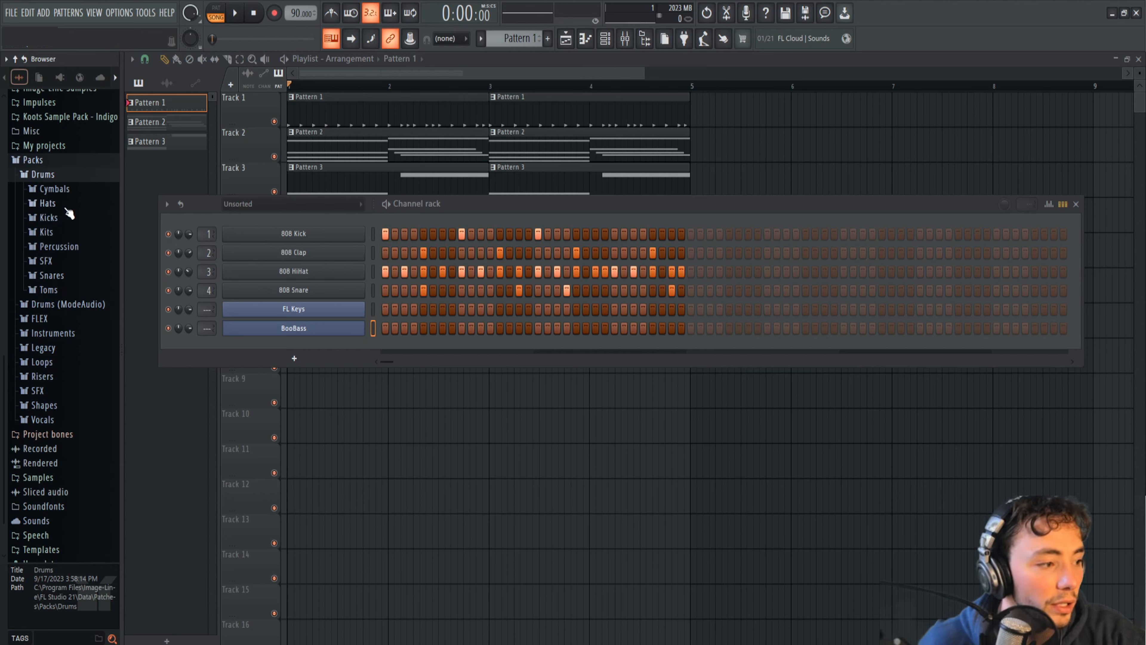
{"action": "left_click", "coordinate": [60, 217]}
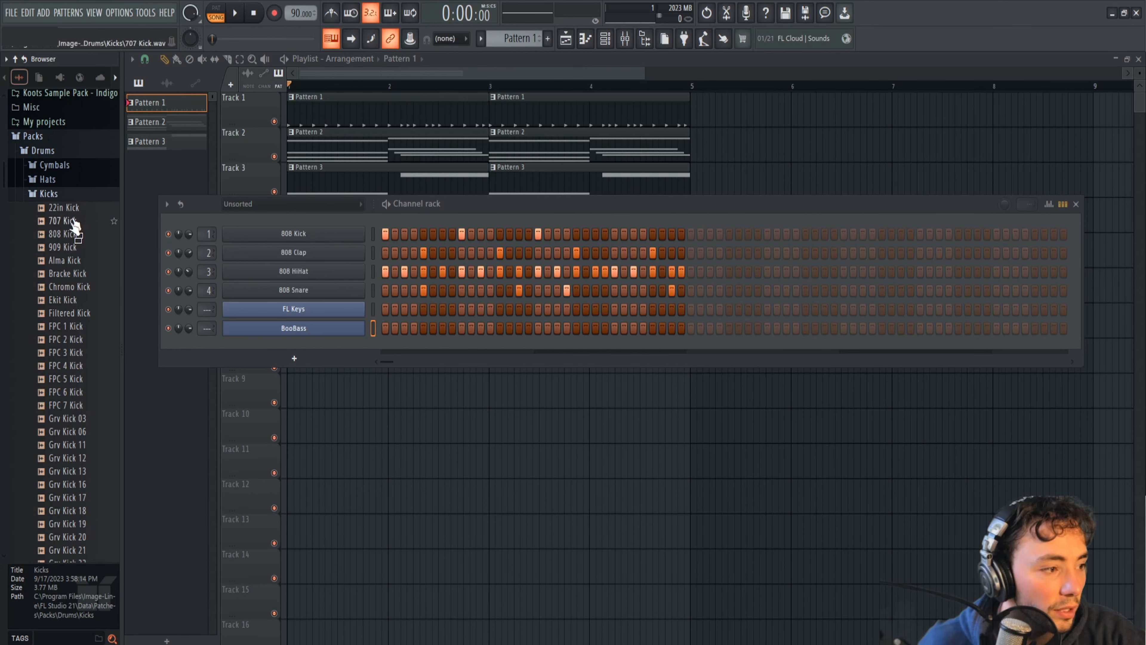
Step: Audition the Ekit Kick, FPC 3 Kick and Grv Kick Acoustic 02 samples
{"action": "left_click", "coordinate": [71, 302]}
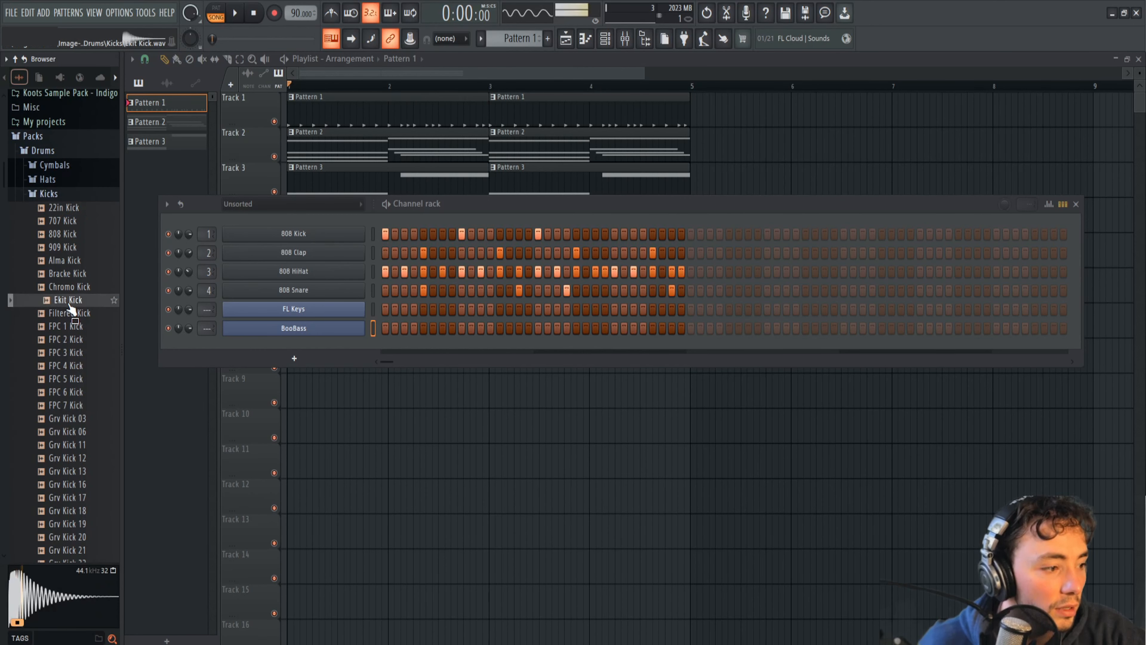
{"action": "left_click", "coordinate": [70, 355]}
{"action": "scroll", "coordinate": [73, 369], "scroll_direction": "down", "scroll_amount": 2}
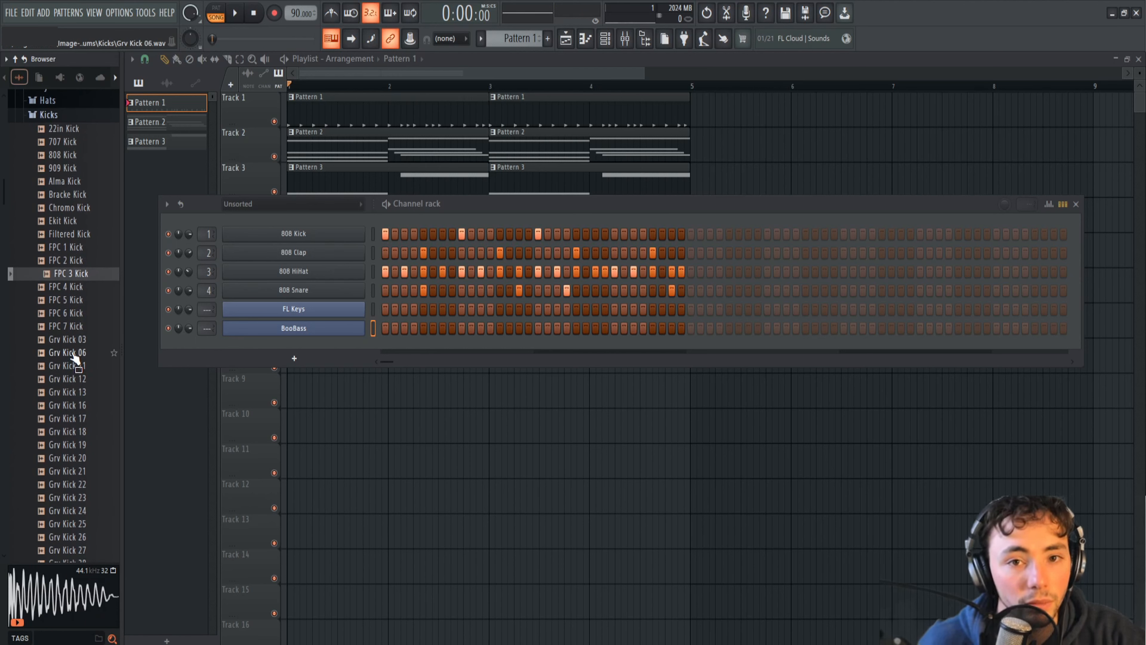
{"action": "scroll", "coordinate": [70, 370], "scroll_direction": "down", "scroll_amount": 8}
{"action": "mouse_move", "coordinate": [68, 299]}
{"action": "left_mouse_down"}
{"action": "mouse_move", "coordinate": [326, 243]}
{"action": "mouse_move", "coordinate": [62, 306]}
{"action": "left_mouse_up"}
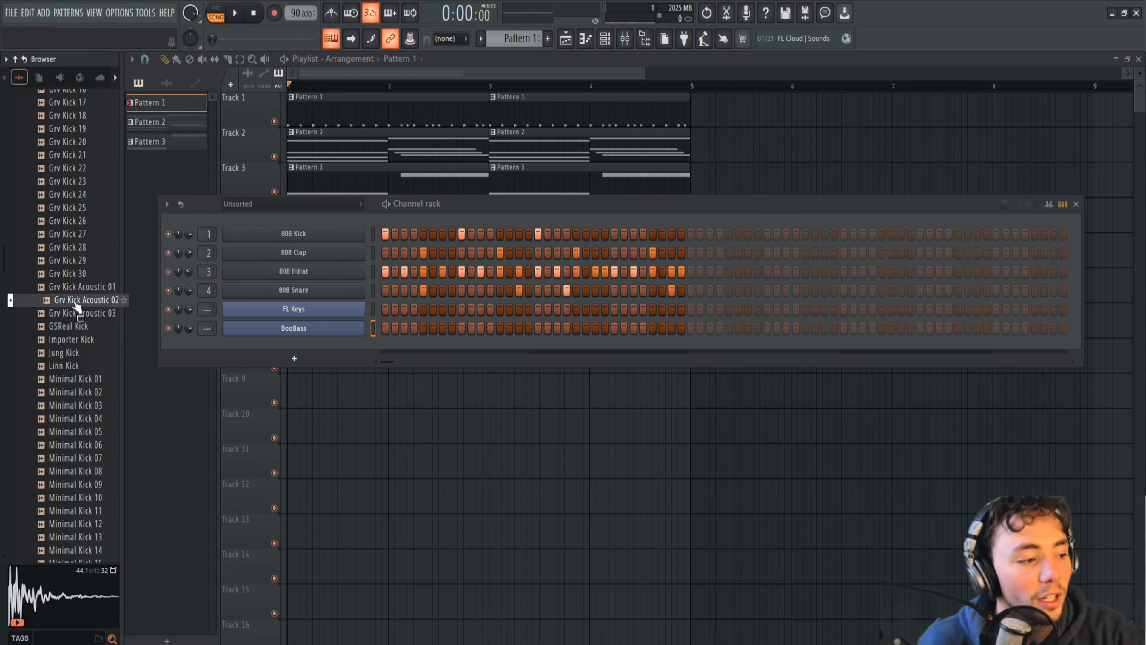
Step: Try Grv Kick Acoustic 02 as the sample of the 808 Kick channel, and undo the replacement
{"action": "left_click_drag", "start_coordinate": [77, 307], "coordinate": [275, 236]}
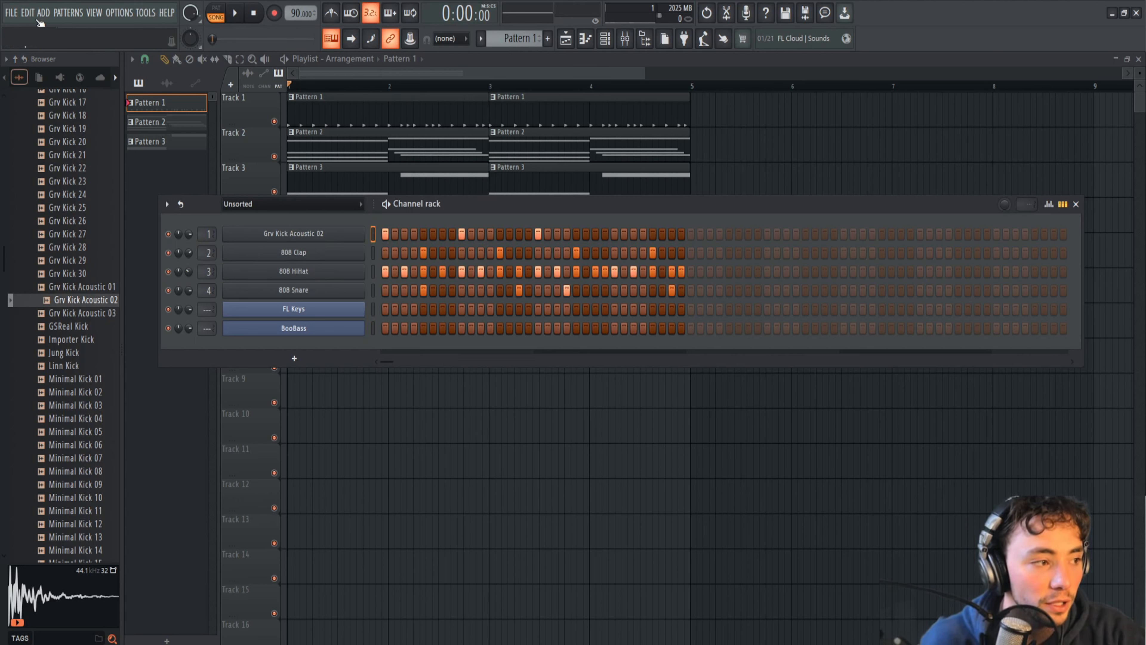
{"action": "left_click", "coordinate": [28, 12]}
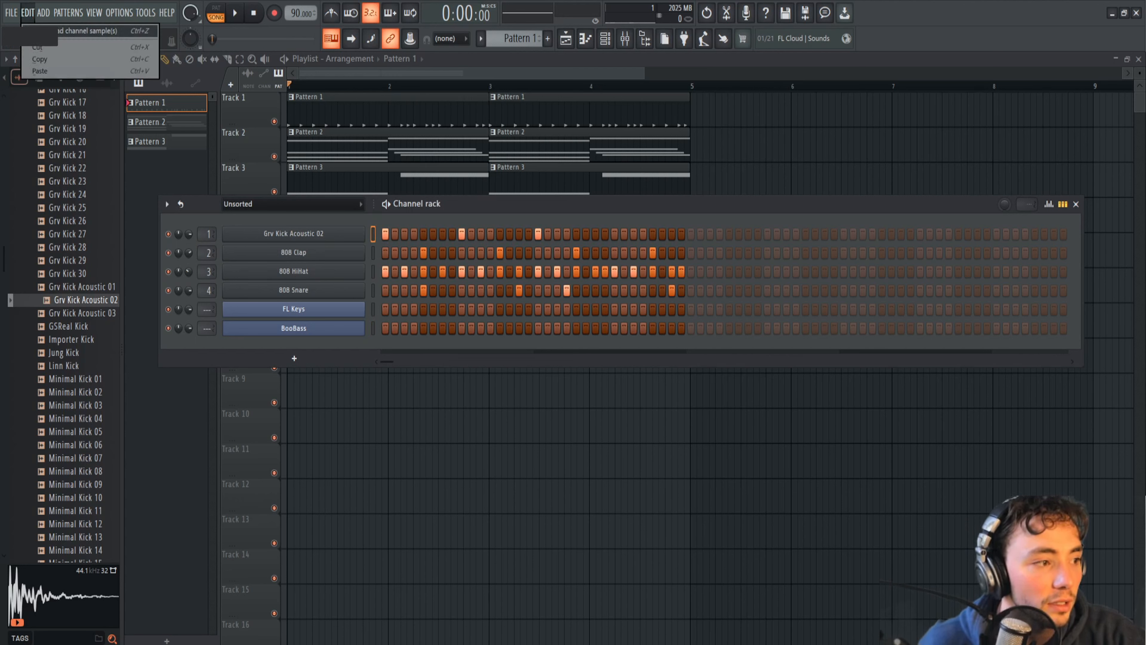
{"action": "left_click", "coordinate": [59, 36]}
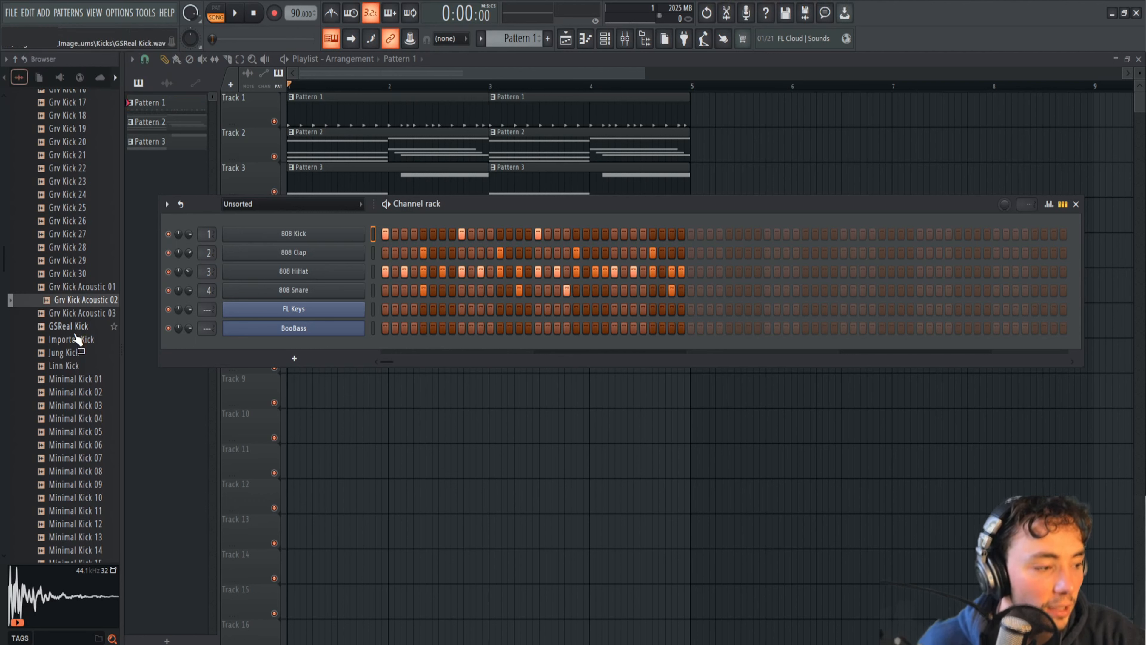
Step: Replace the 808 Kick channel's sample with Linn Kick and collapse the Kicks folder
{"action": "left_click_drag", "start_coordinate": [68, 365], "coordinate": [280, 234]}
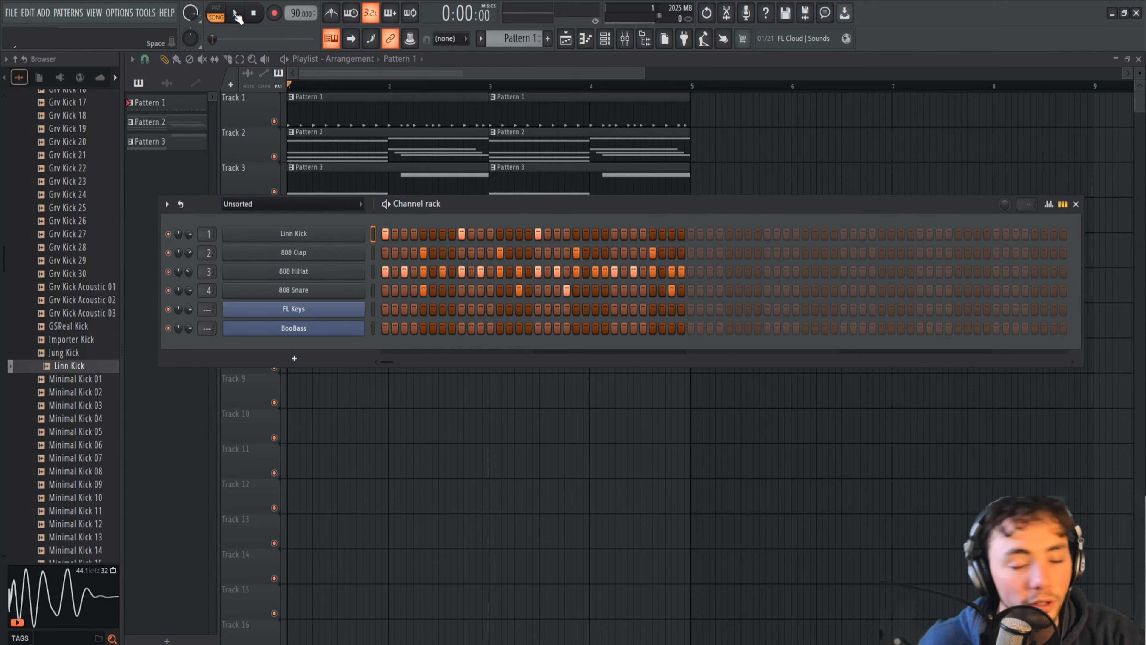
{"action": "left_click", "coordinate": [235, 14]}
{"action": "scroll", "coordinate": [20, 385], "scroll_direction": "up", "scroll_amount": 12}
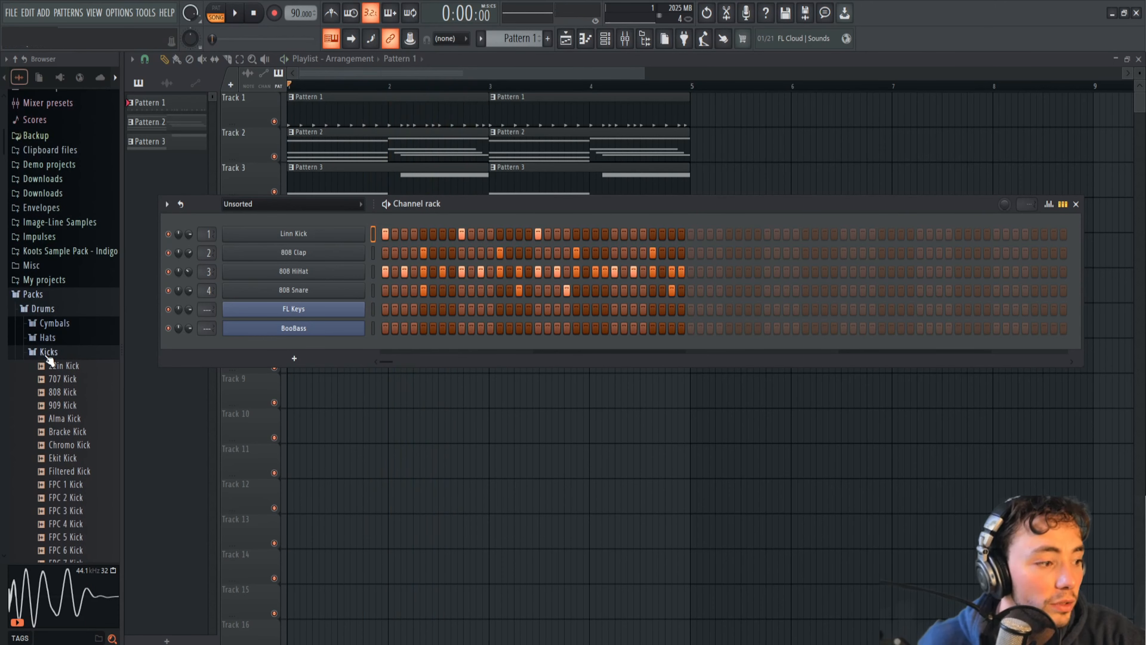
{"action": "left_click", "coordinate": [49, 351]}
Step: Replace the 808 HiHat channel's sample with Chromo CH 2 from the Hats folder, and collapse that folder
{"action": "left_click", "coordinate": [47, 337]}
{"action": "left_click_drag", "start_coordinate": [73, 377], "coordinate": [296, 273]}
{"action": "left_click", "coordinate": [83, 182]}
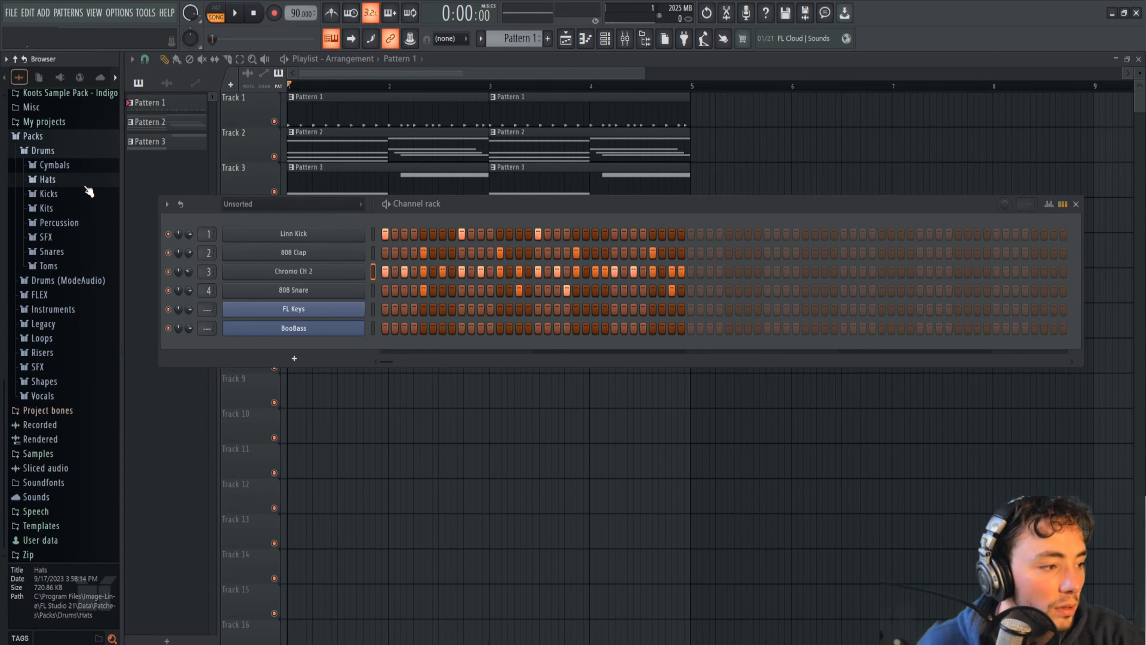
Step: Replace the 808 Snare channel's sample with BBox Snare from the Snares folder
{"action": "left_click", "coordinate": [51, 251]}
{"action": "scroll", "coordinate": [57, 289], "scroll_direction": "down", "scroll_amount": 5}
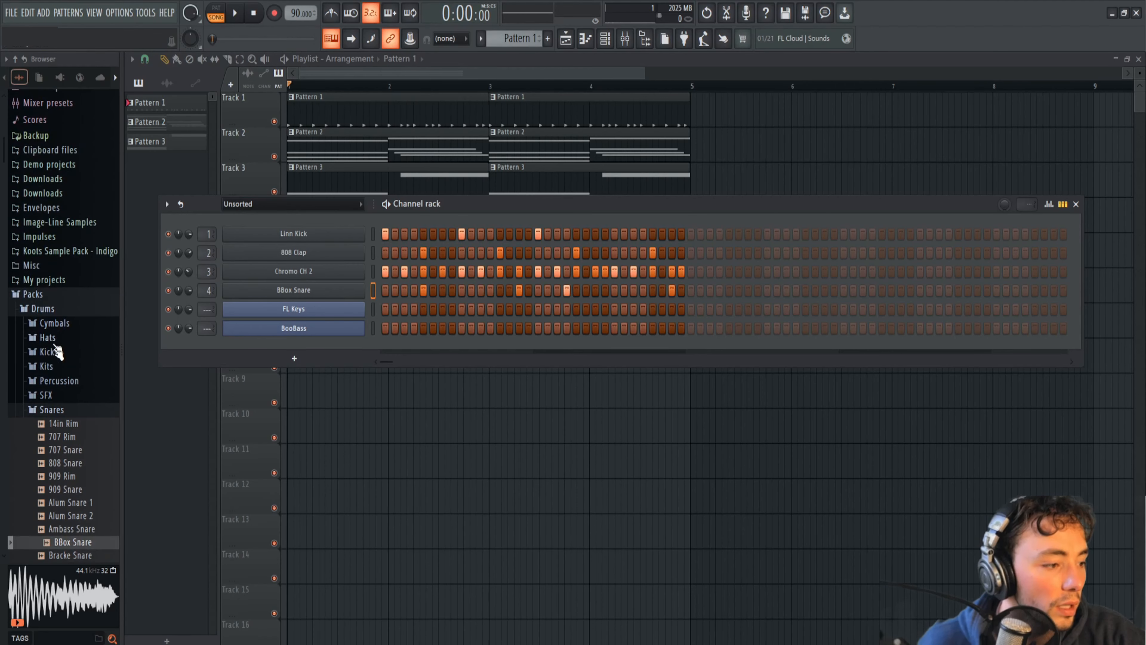
Step: Replace the 808 Clap channel's sample with Attack Clap 09 from the Drums (ModeAudio) Claps folder, and collapse the open sample folders
{"action": "left_click", "coordinate": [57, 409]}
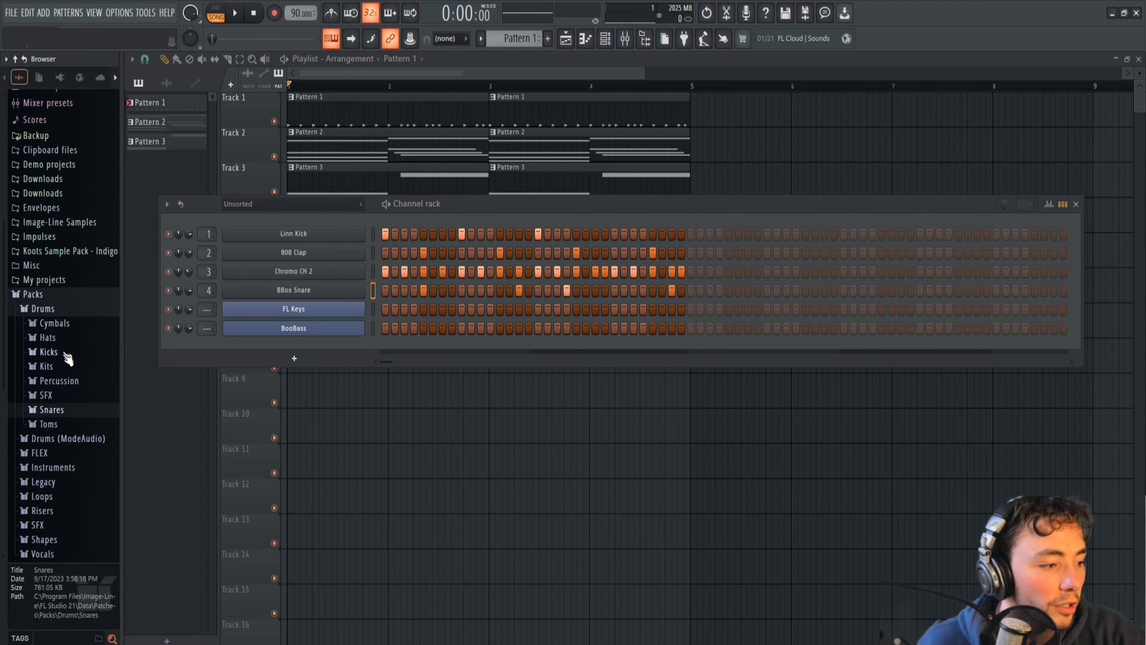
{"action": "scroll", "coordinate": [72, 377], "scroll_direction": "down", "scroll_amount": 2}
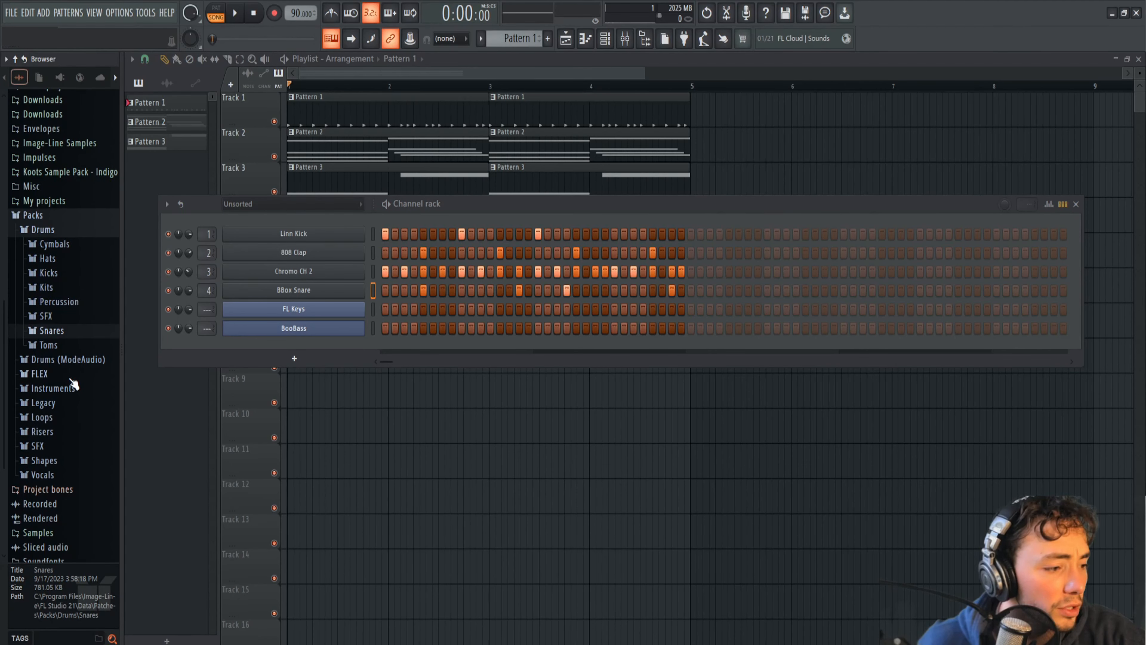
{"action": "left_click", "coordinate": [78, 360]}
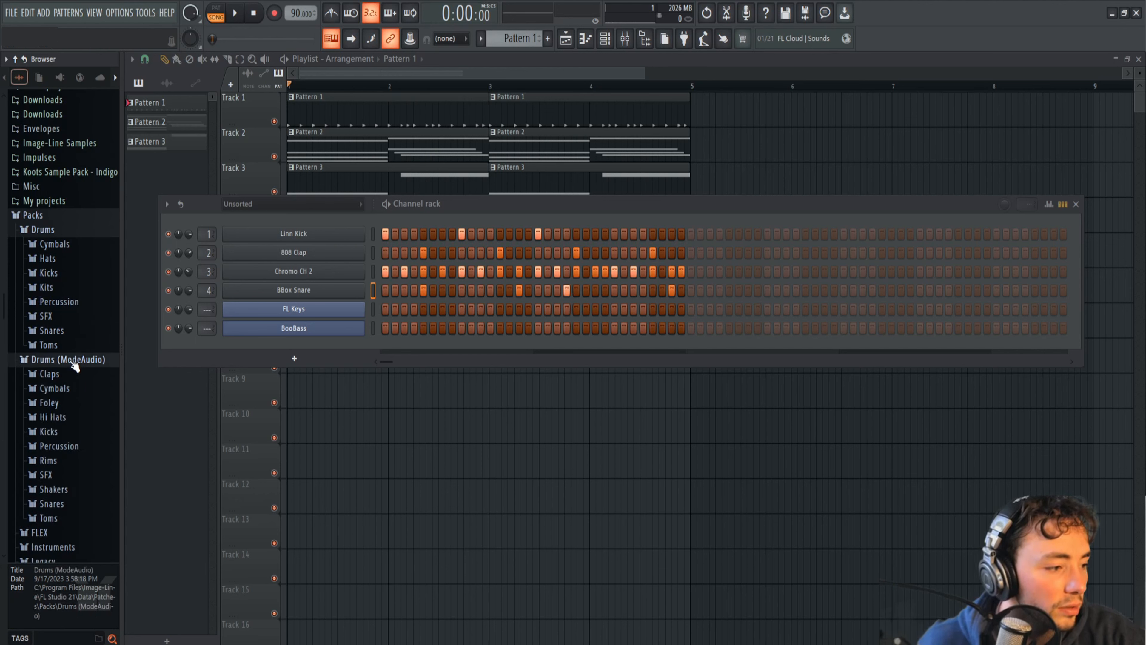
{"action": "scroll", "coordinate": [73, 366], "scroll_direction": "down", "scroll_amount": 4}
{"action": "left_click", "coordinate": [50, 216]}
{"action": "left_click_drag", "start_coordinate": [75, 256], "coordinate": [289, 252]}
{"action": "key", "text": "space"}
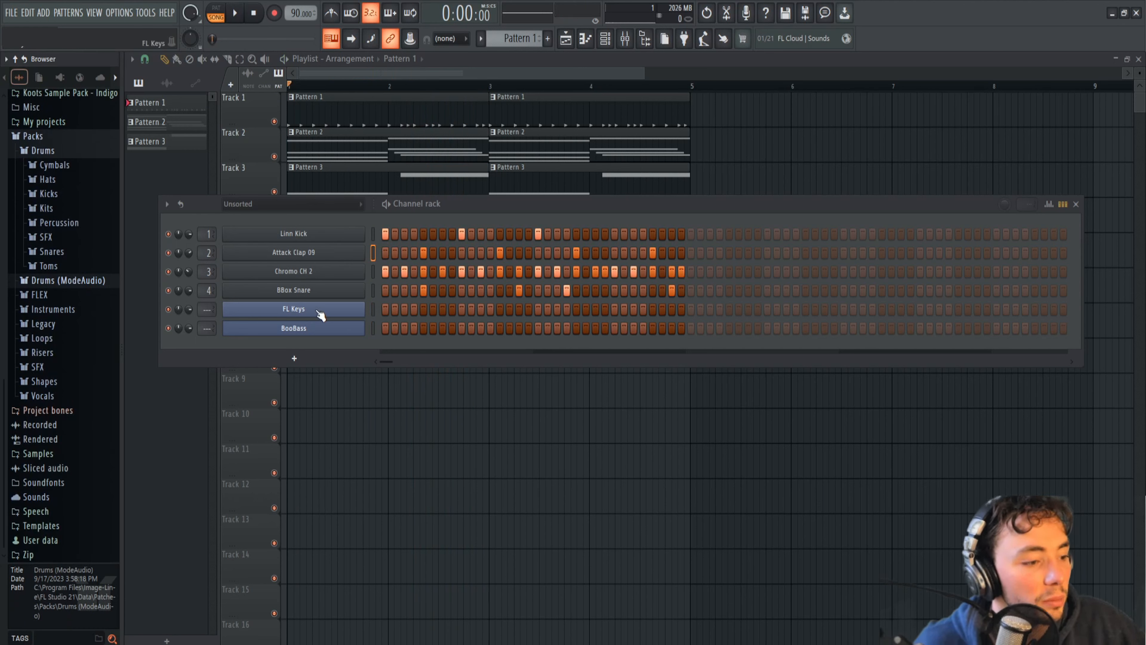
Step: Replace the FL Keys channel's instrument with Close Grand from the Instruments Keyboard folder, and close its plugin window
{"action": "left_click", "coordinate": [372, 311]}
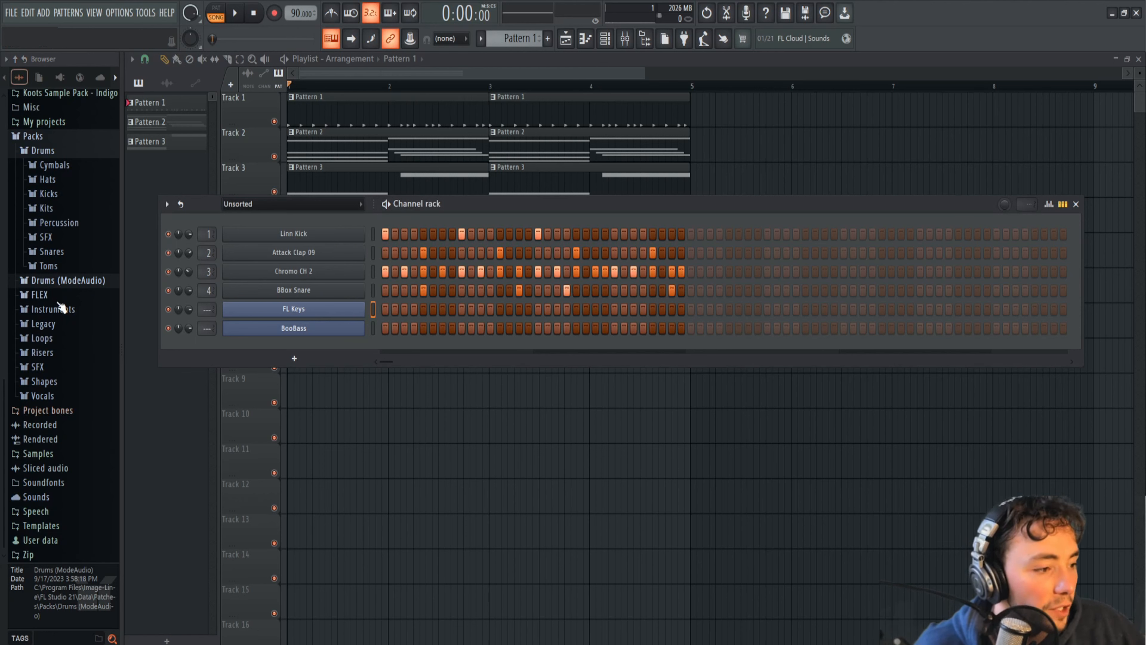
{"action": "left_click", "coordinate": [59, 313]}
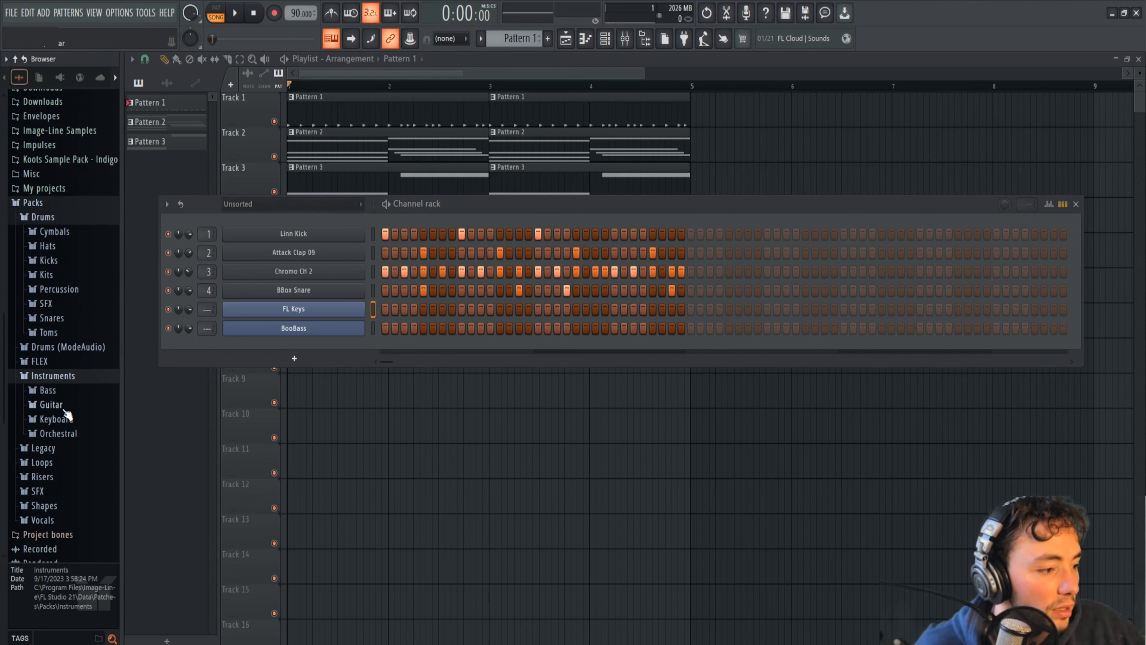
{"action": "left_click", "coordinate": [64, 421]}
{"action": "scroll", "coordinate": [65, 415], "scroll_direction": "down", "scroll_amount": 2}
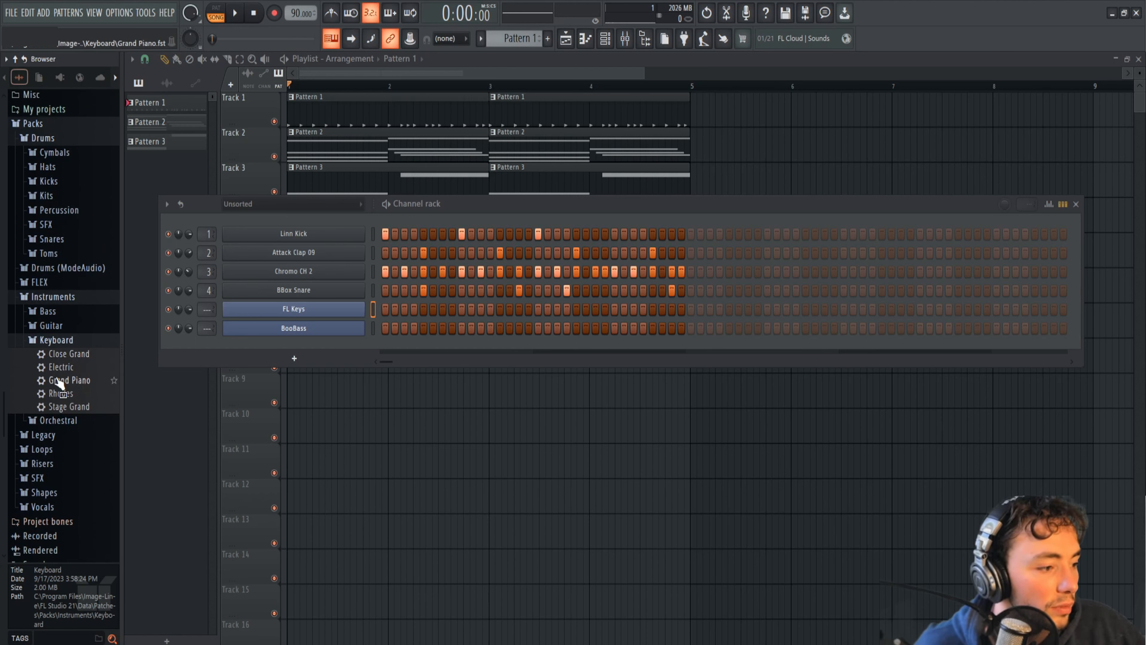
{"action": "mouse_move", "coordinate": [68, 356]}
{"action": "left_mouse_down"}
{"action": "mouse_move", "coordinate": [234, 331]}
{"action": "mouse_move", "coordinate": [266, 310]}
{"action": "mouse_move", "coordinate": [342, 307]}
{"action": "mouse_move", "coordinate": [380, 271]}
{"action": "left_mouse_up"}
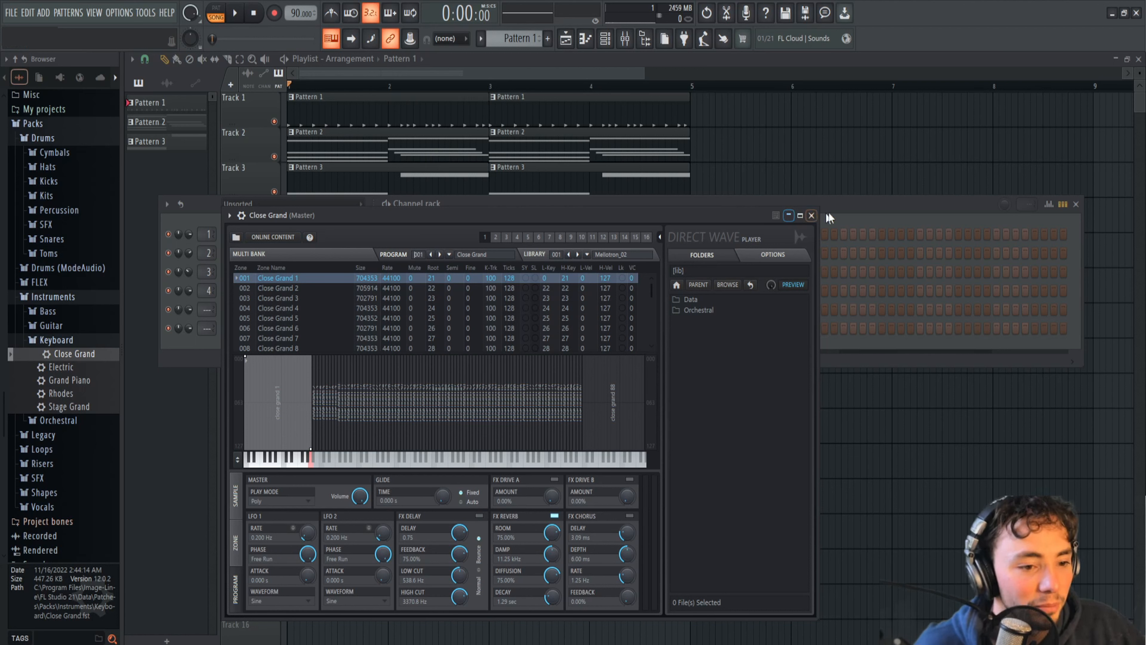
{"action": "left_click", "coordinate": [811, 216]}
Step: Play back the song, and replace the BooBass channel's instrument with Ibanez from the Instruments Bass folder
{"action": "left_click", "coordinate": [239, 11]}
{"action": "left_click", "coordinate": [79, 340]}
{"action": "left_click", "coordinate": [71, 312]}
{"action": "left_click", "coordinate": [254, 13]}
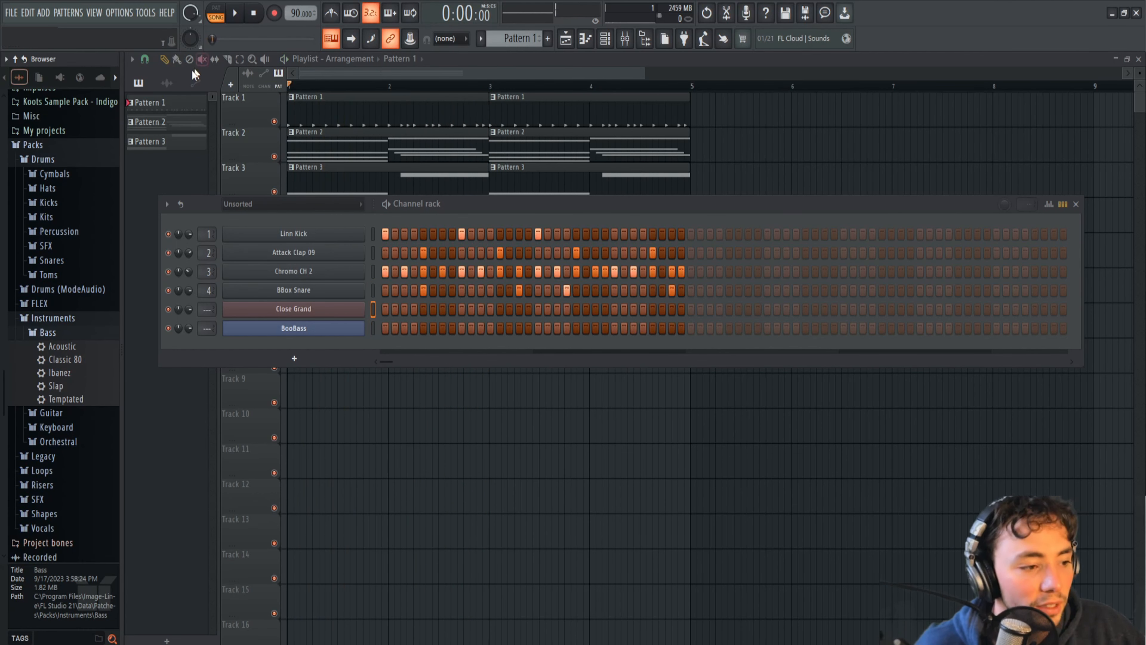
{"action": "left_click", "coordinate": [371, 328]}
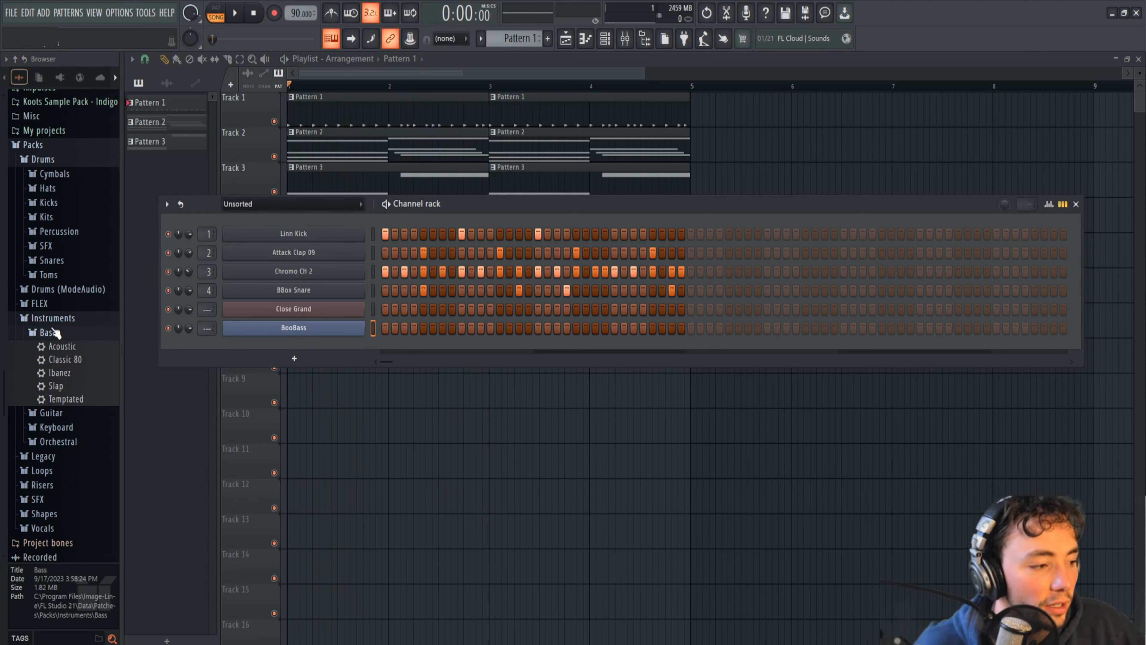
{"action": "left_click_drag", "start_coordinate": [60, 372], "coordinate": [298, 334]}
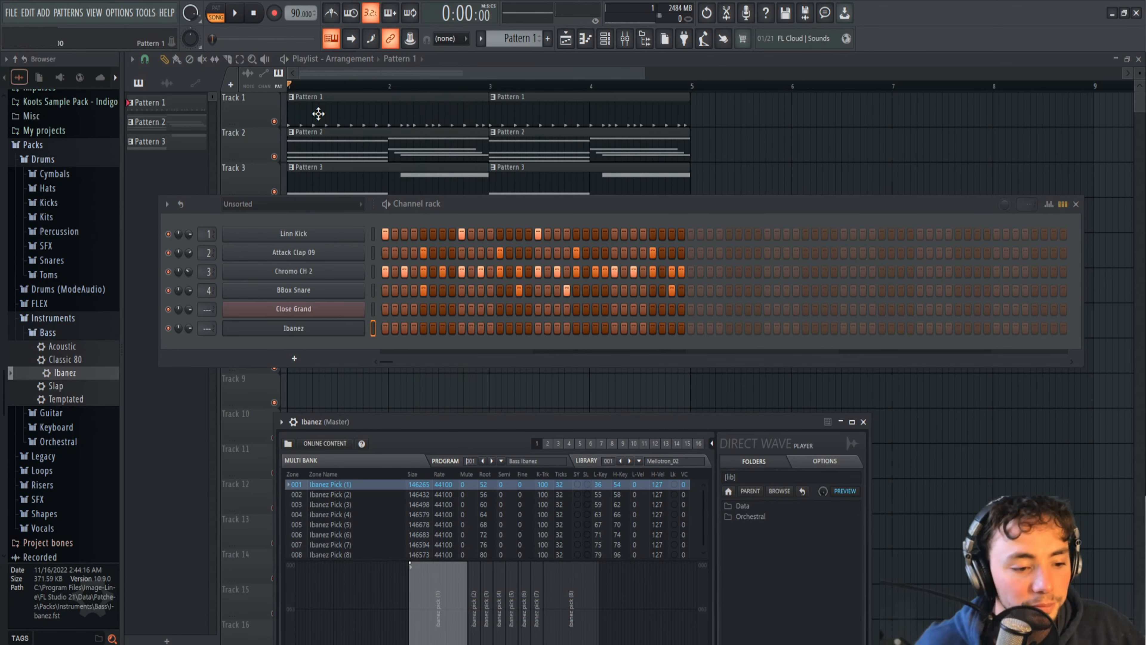
Step: Close all open windows, bring back the channel rack, and place it below the playlist's pattern clips
{"action": "key", "text": "F12"}
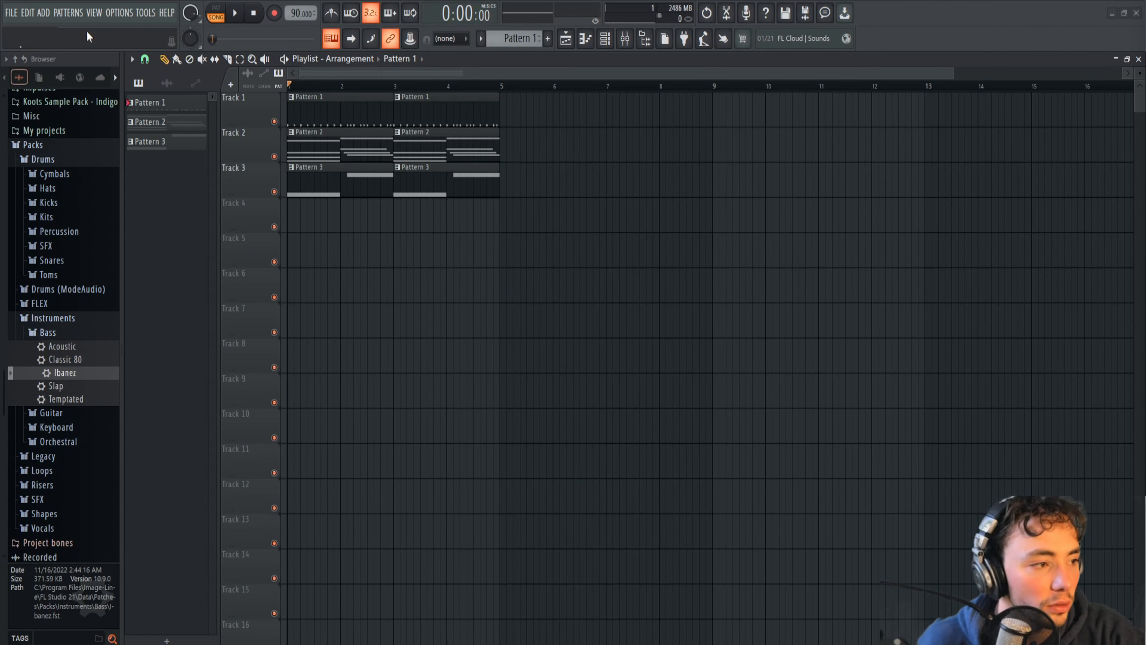
{"action": "left_click", "coordinate": [95, 14]}
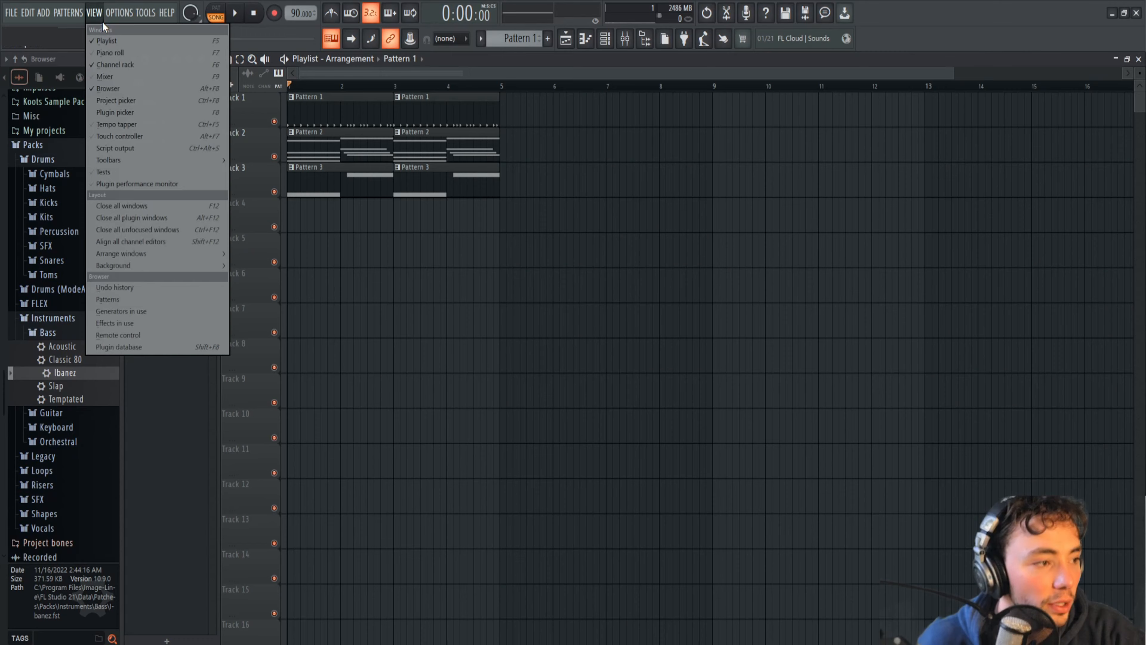
{"action": "left_click", "coordinate": [115, 65]}
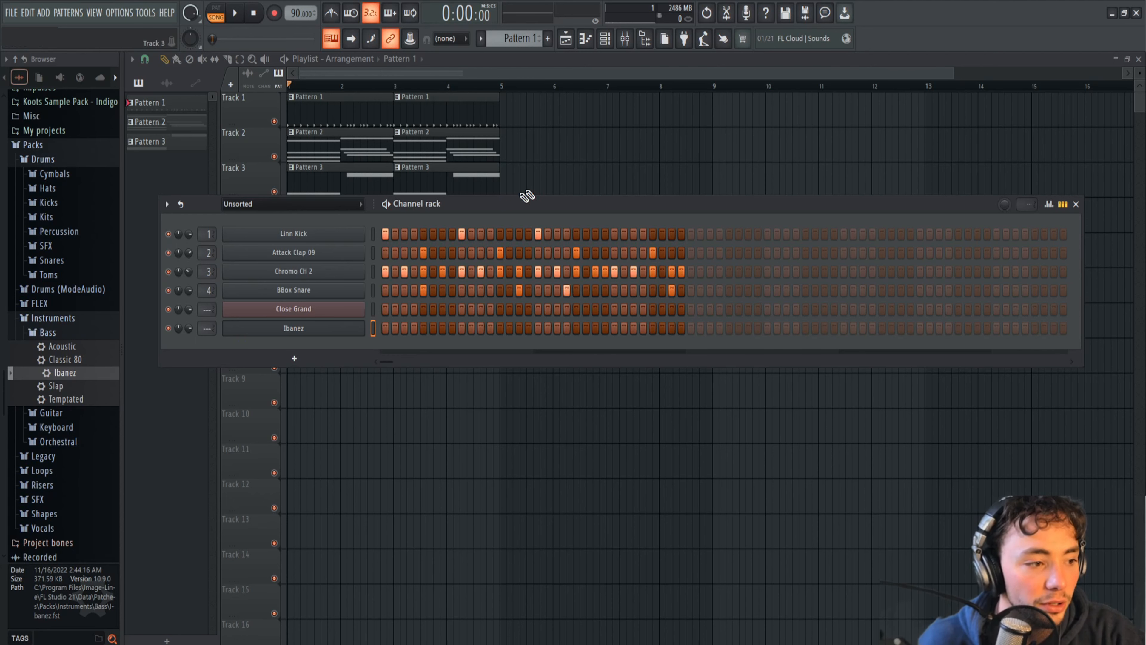
{"action": "left_click_drag", "start_coordinate": [498, 208], "coordinate": [517, 273]}
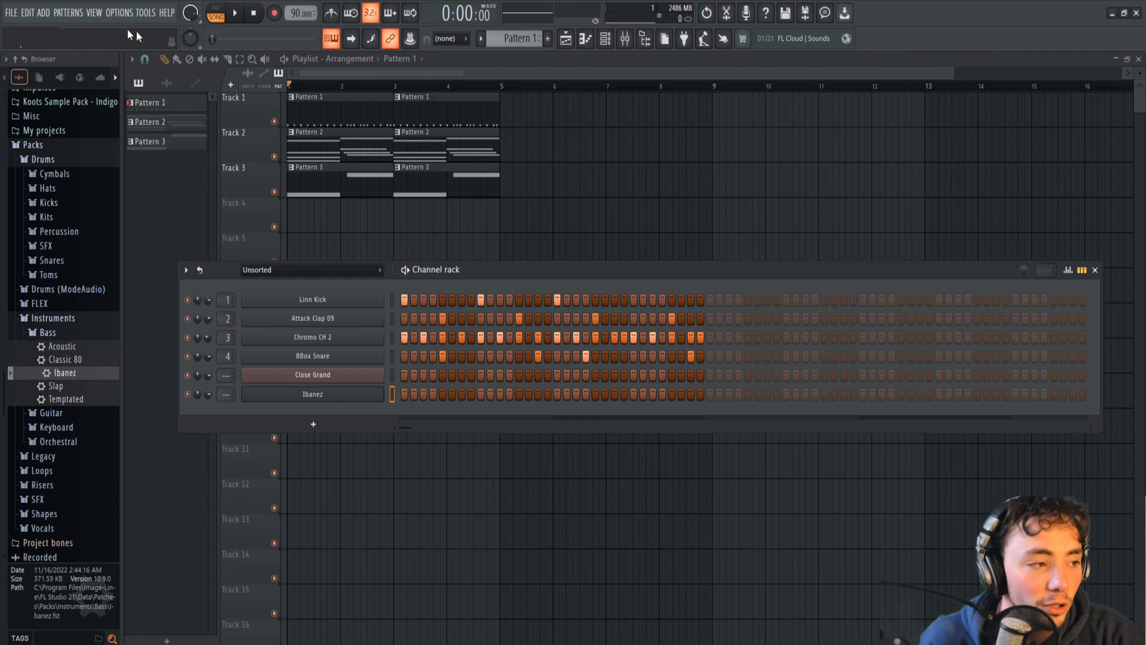
Step: Show the mixer over the upper playlist tracks and arrange the channel rack below it
{"action": "left_click", "coordinate": [93, 12]}
{"action": "left_click", "coordinate": [129, 77]}
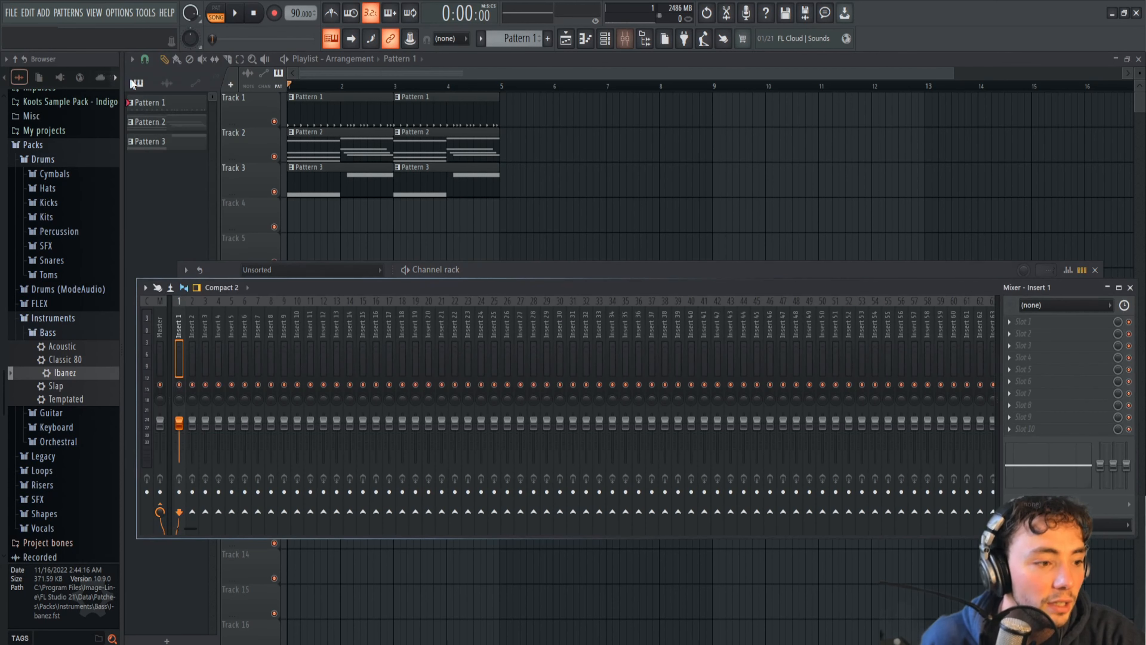
{"action": "left_click_drag", "start_coordinate": [525, 285], "coordinate": [566, 94]}
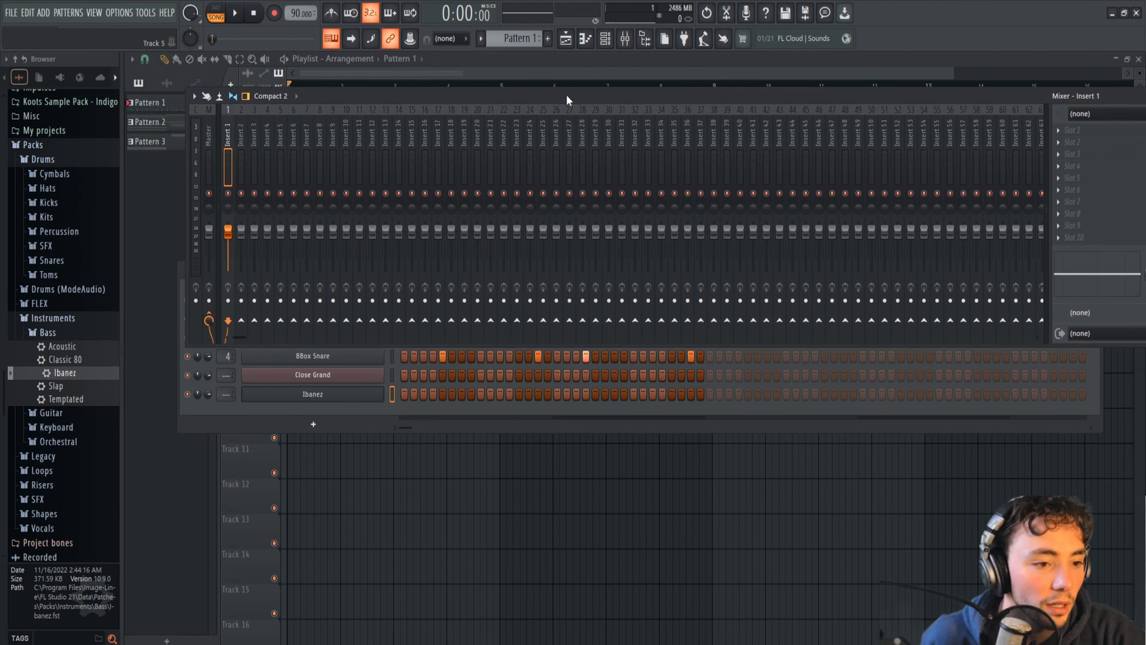
{"action": "left_click", "coordinate": [419, 420]}
{"action": "left_click_drag", "start_coordinate": [485, 271], "coordinate": [479, 445]}
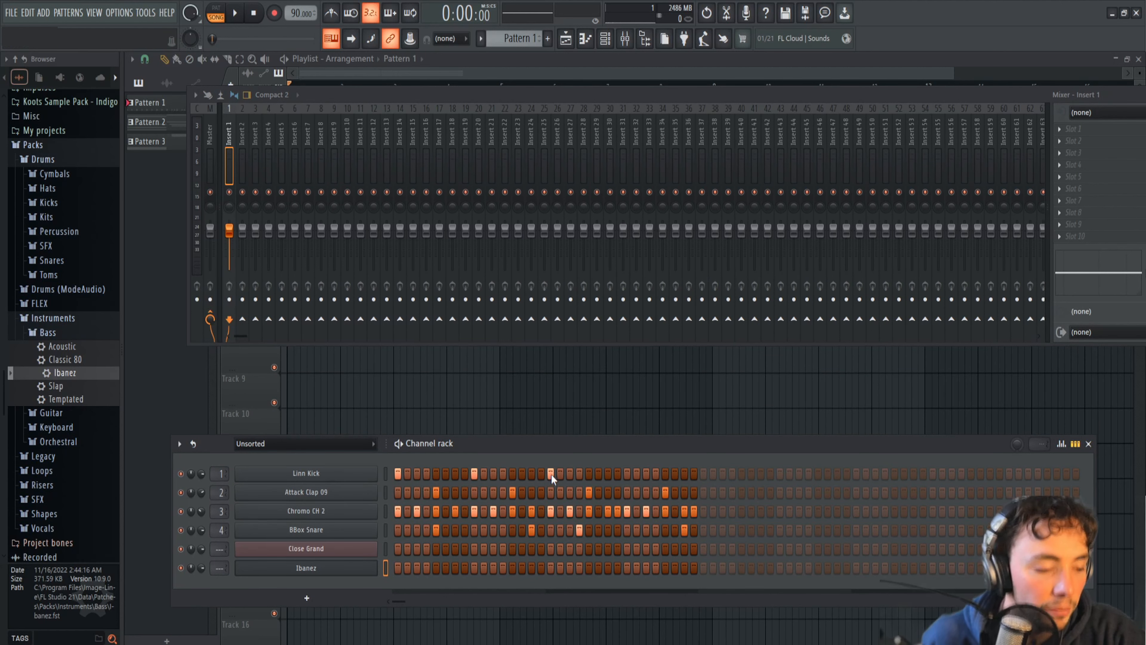
Step: Hide the mixer and reposition the channel rack over the lower playlist tracks, clear of the pattern clips
{"action": "left_click", "coordinate": [529, 436]}
{"action": "right_click", "coordinate": [529, 437]}
{"action": "key", "text": "F6"}
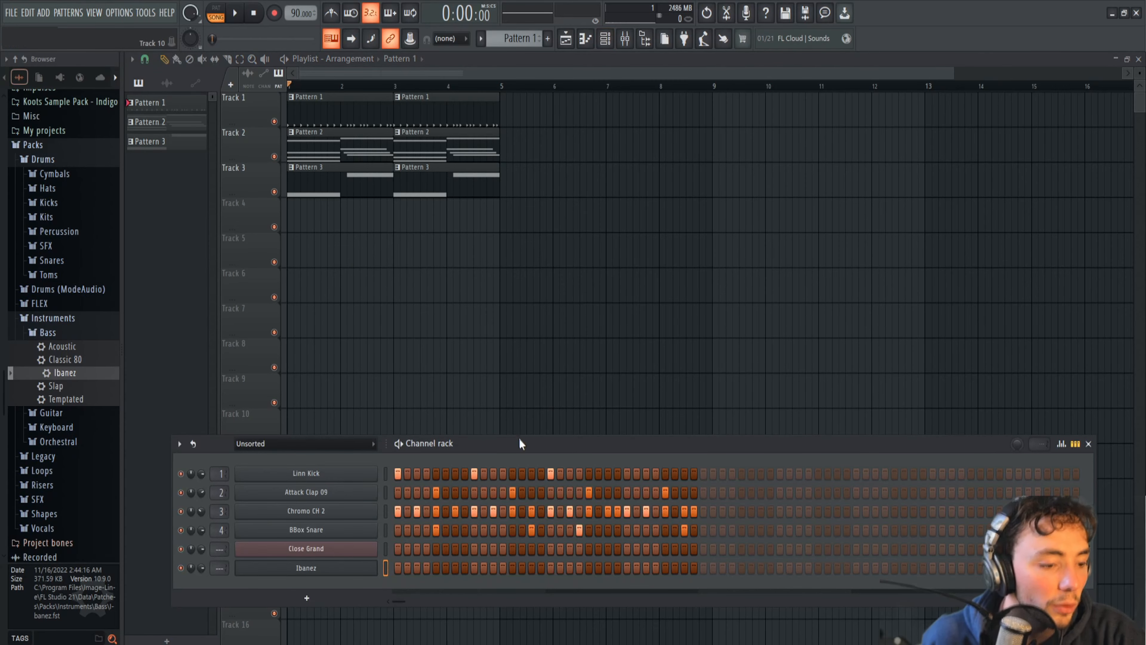
{"action": "left_click_drag", "start_coordinate": [520, 440], "coordinate": [602, 172]}
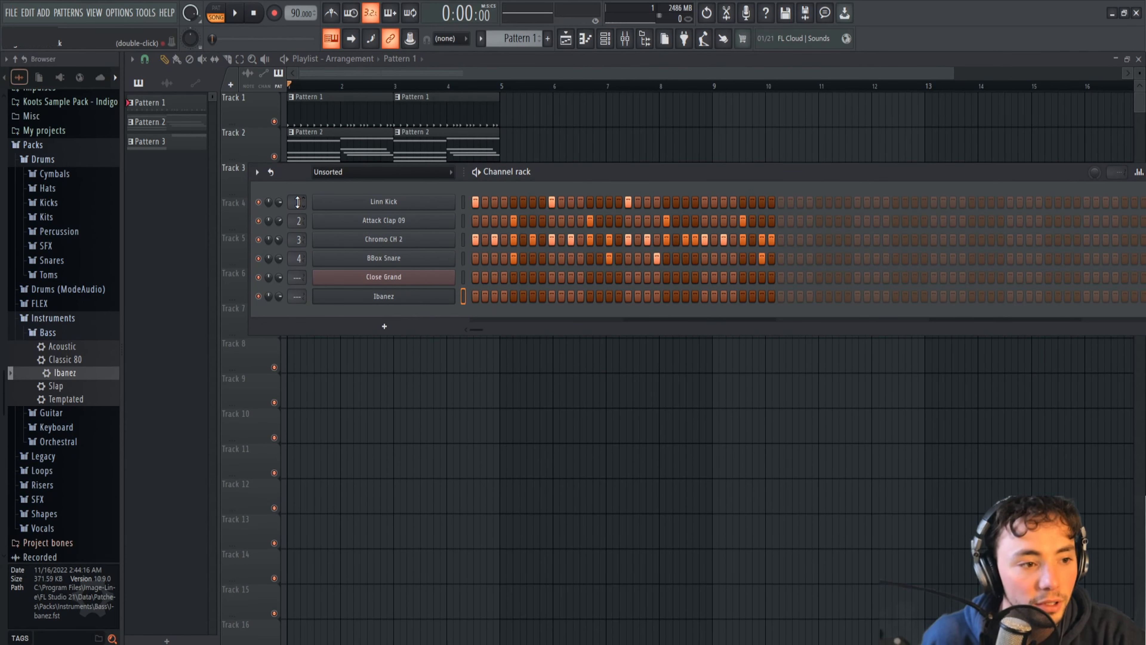
{"action": "left_click_drag", "start_coordinate": [580, 175], "coordinate": [574, 375]}
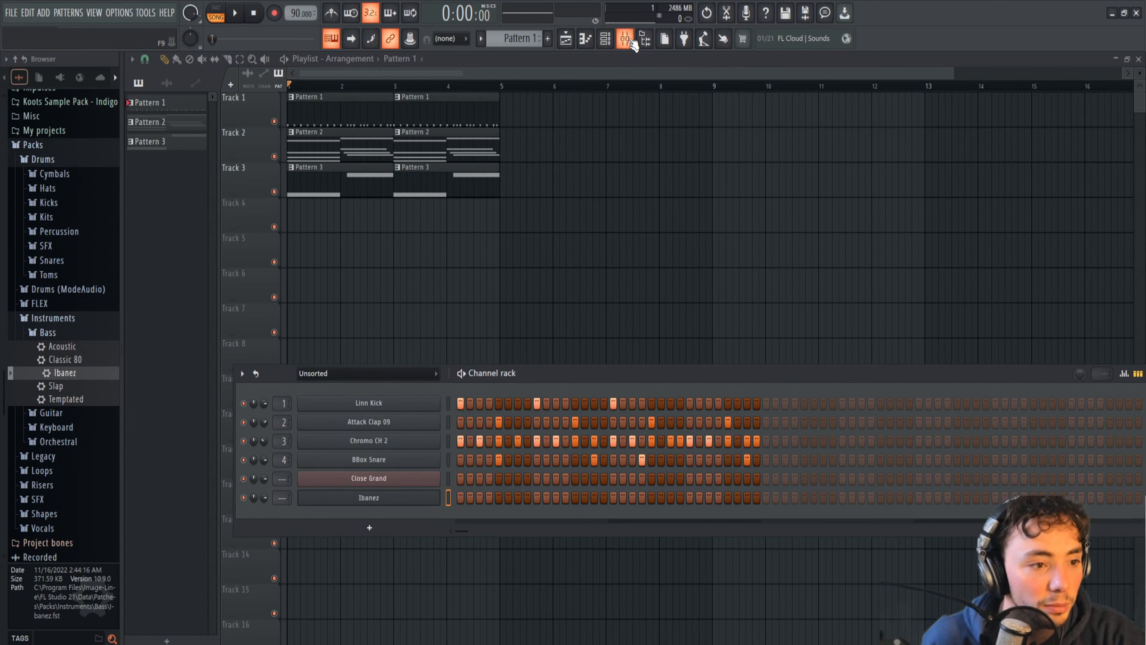
Step: Show the mixer again and position it just above the channel rack
{"action": "left_click", "coordinate": [94, 12]}
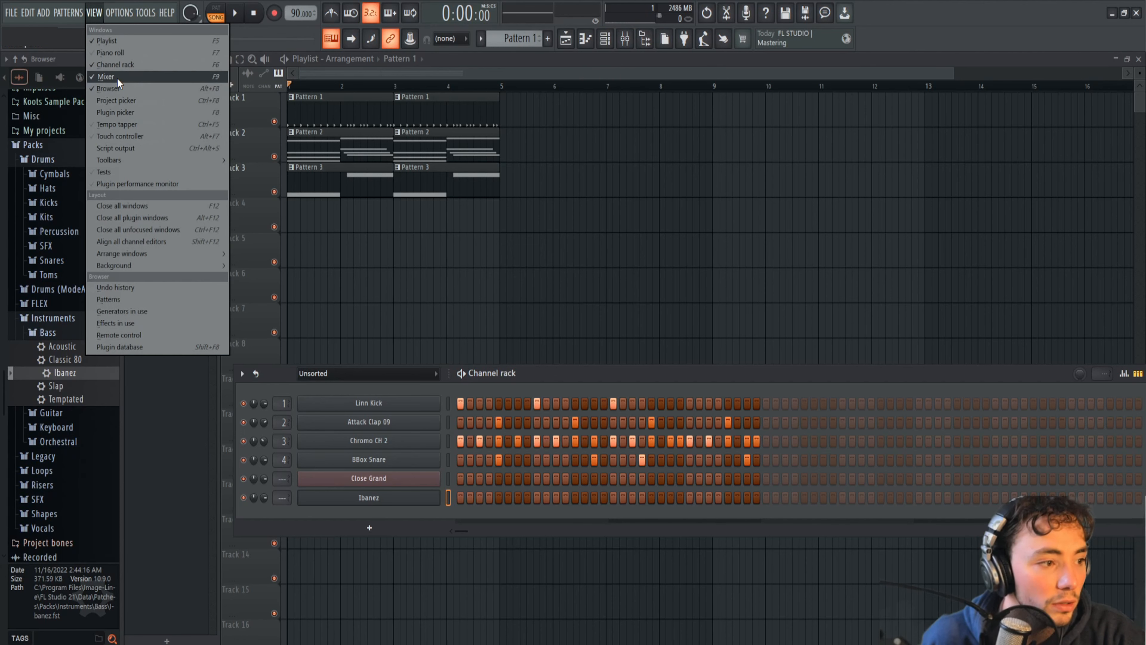
{"action": "left_click", "coordinate": [109, 76]}
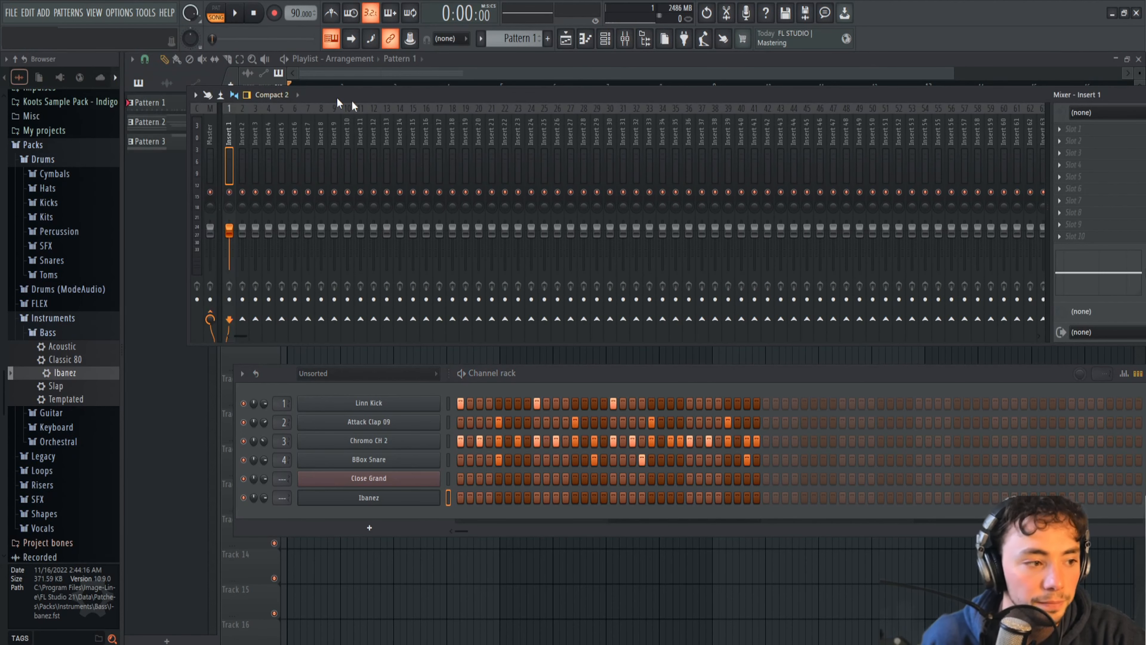
{"action": "left_click", "coordinate": [310, 84]}
{"action": "left_click", "coordinate": [411, 85]}
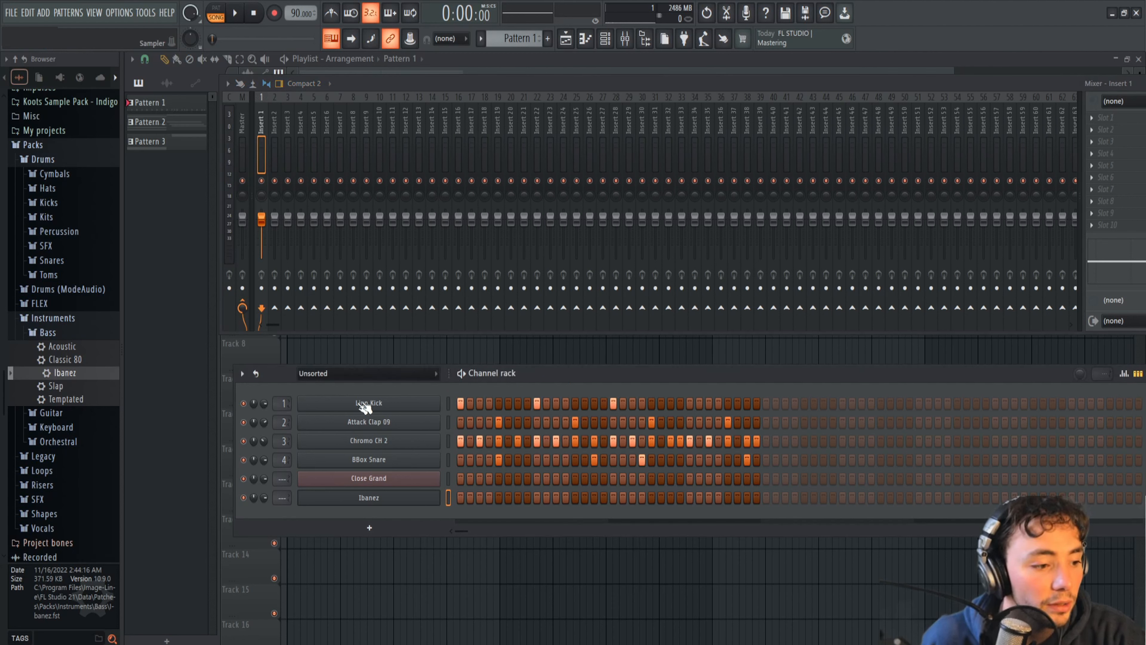
Step: Select the Linn Kick channel and switch playback from song mode to pattern mode
{"action": "left_click", "coordinate": [447, 402]}
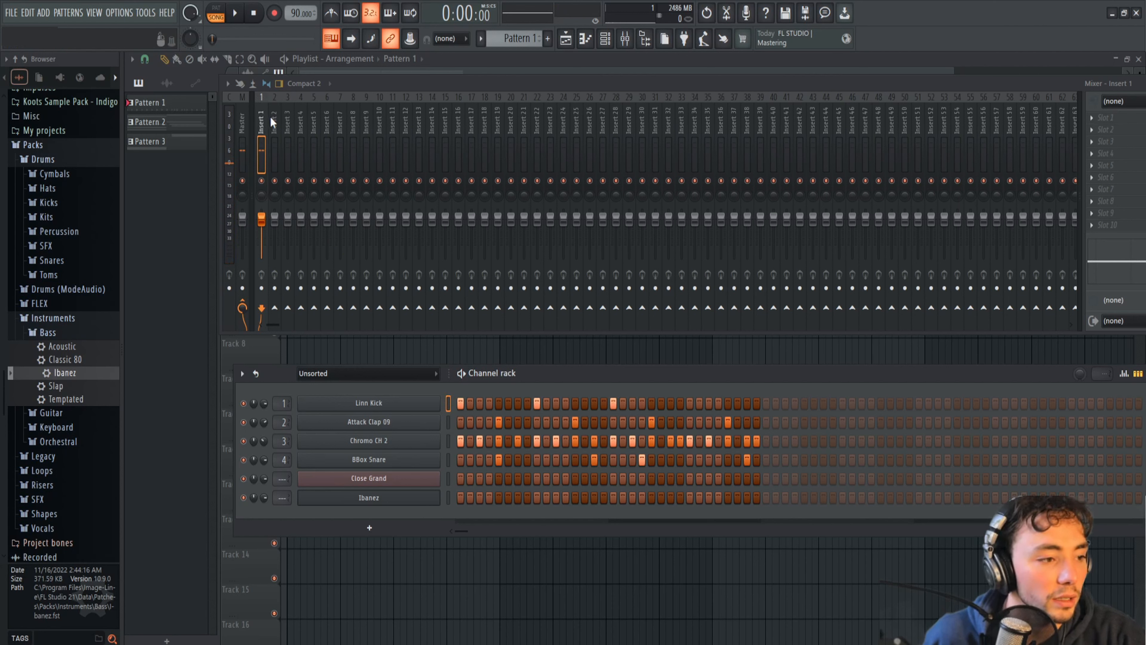
{"action": "left_click", "coordinate": [217, 14]}
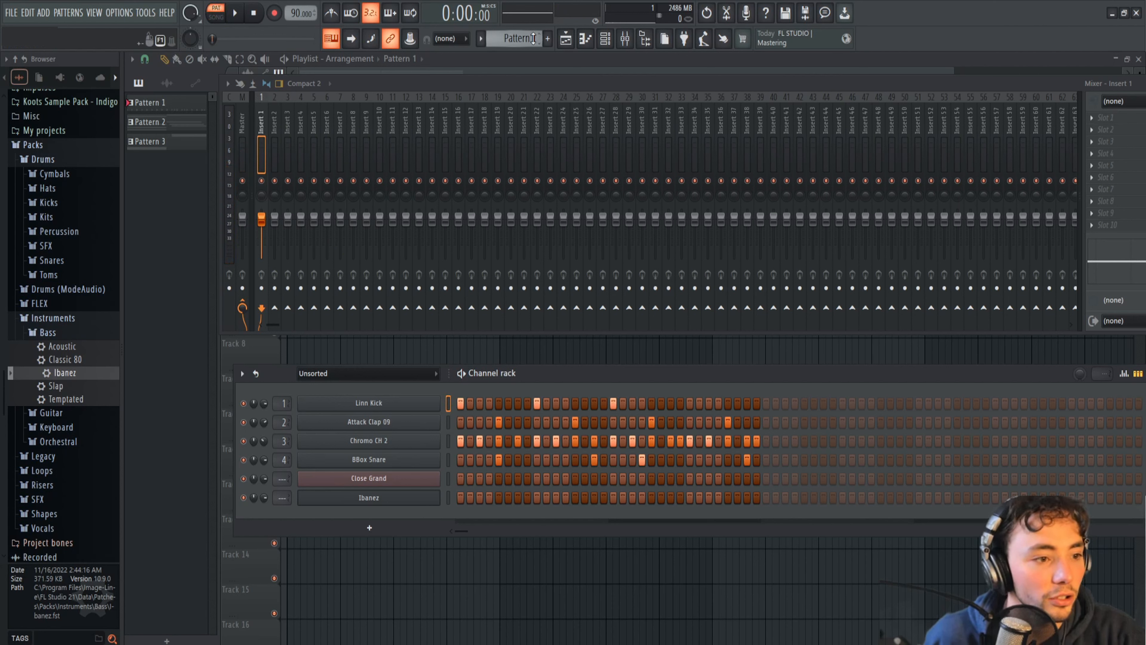